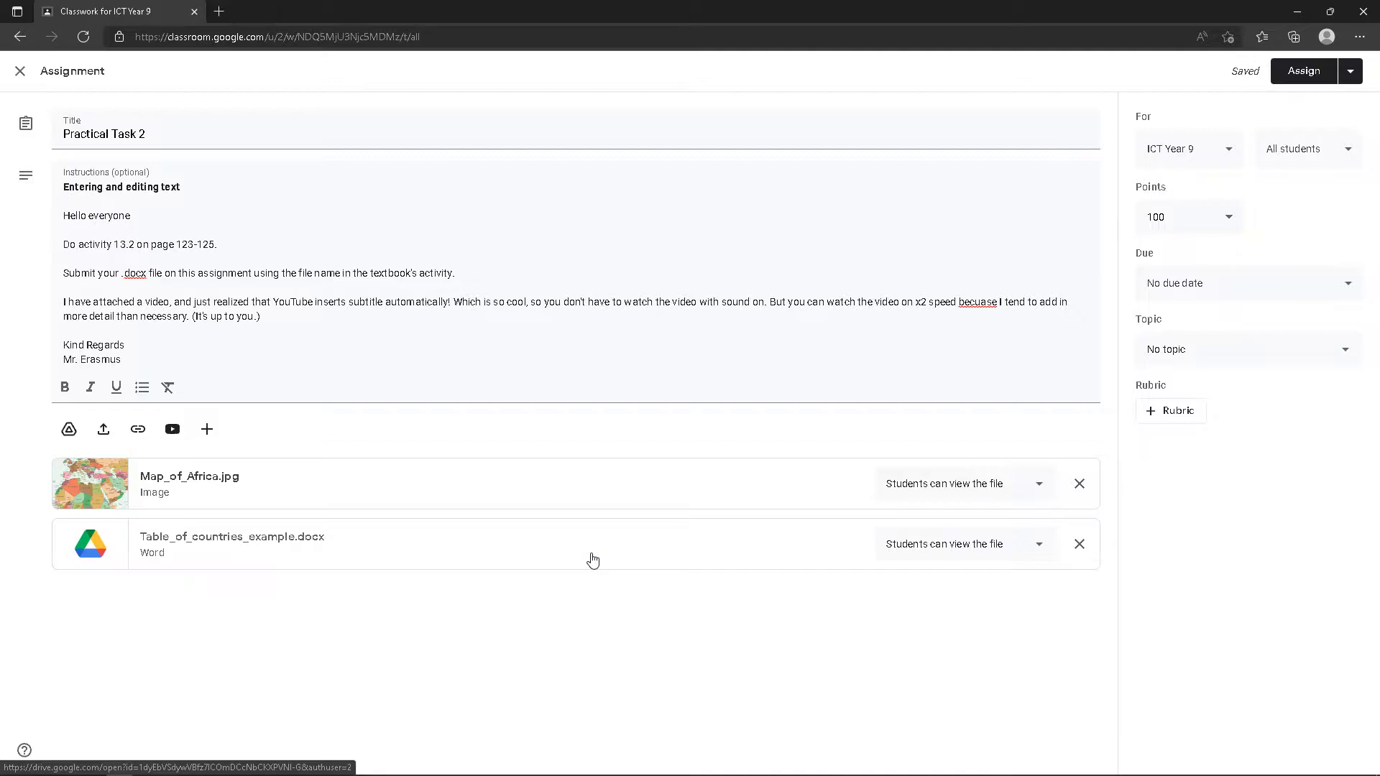
Switch to Word and paste the four-paragraph text about Africa into a new blank document
click(275, 768)
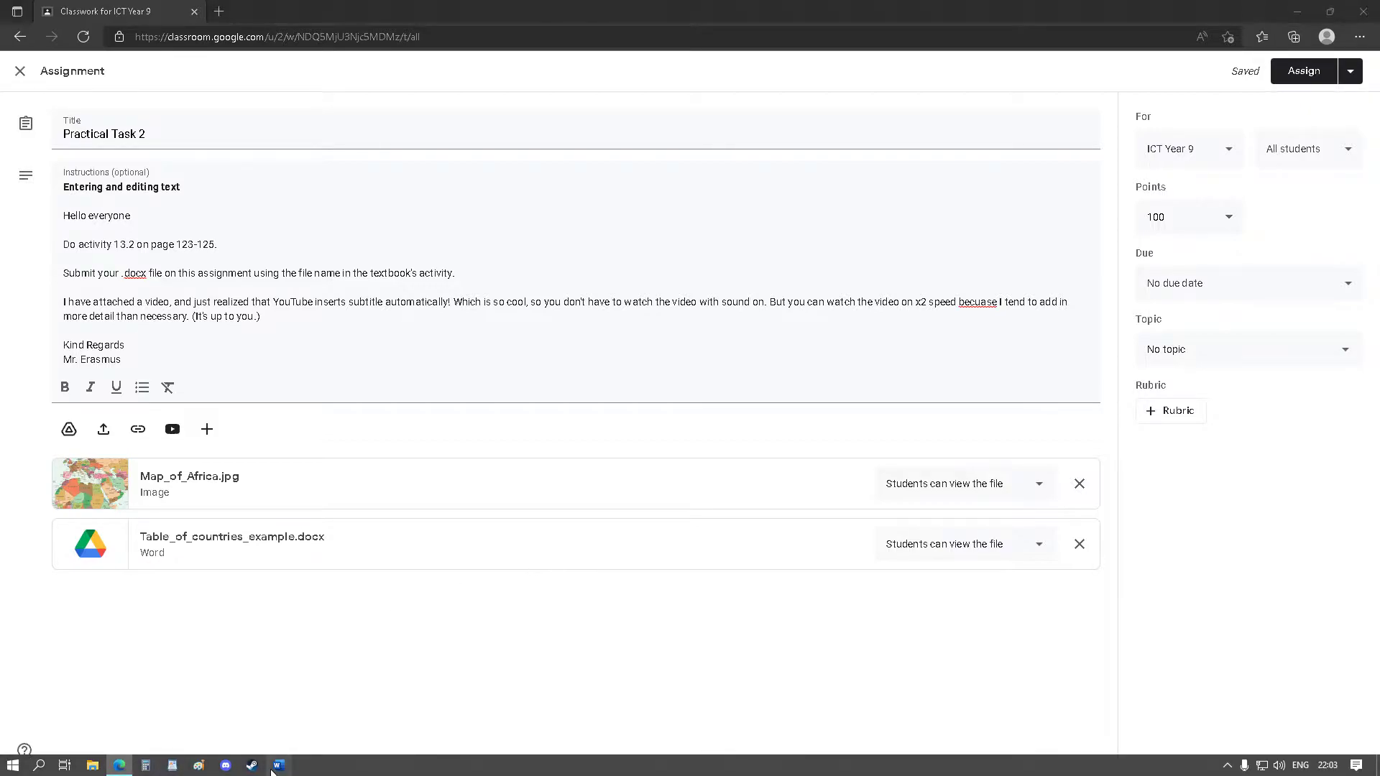
click(198, 166)
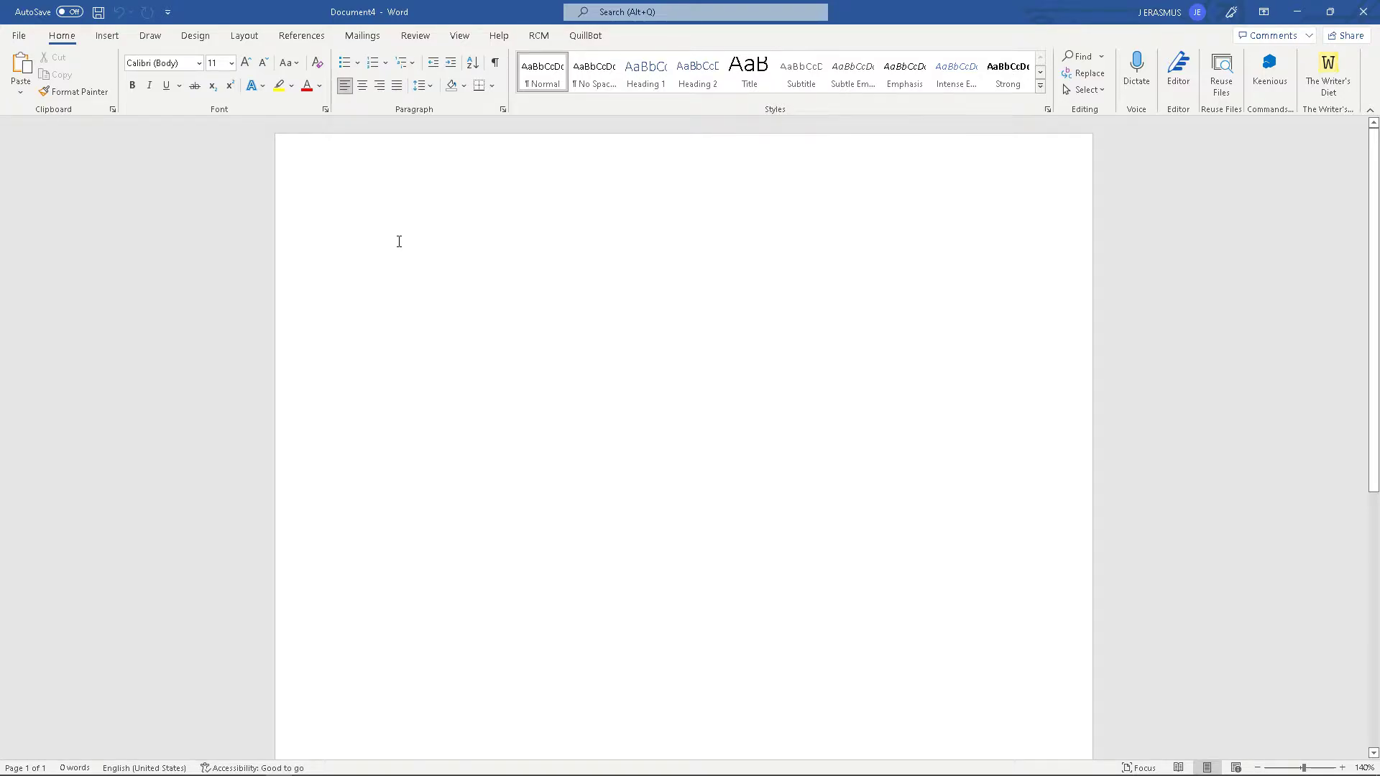
text(Africa is the world’s second largest continent according to land size as well as by size of population. The African continent consists of 54 separate countries and about 14% of the world’s total population live here.  The climate in Africa varies from tropical to subarctic on its highest peaks. In the northern part of Africa there are deserts and most of the land is arid. In the central and southern parts there are savannah plains and dense rainforests.  Africa boasts the greatest variety of animals and includes animals such as lions, elephants, cheetahs, deer, giraffes, camels, monkeys, etc. One ecological problem is deforestation where forests are being destroyed to make room for the growing of crops. This is destroying the habitat for many of the endangered species.  Most scientists regard the African continent to be the origin of human species and evidence has been found of the first modern human called Homo sapiens dating around 200,000 years old.)
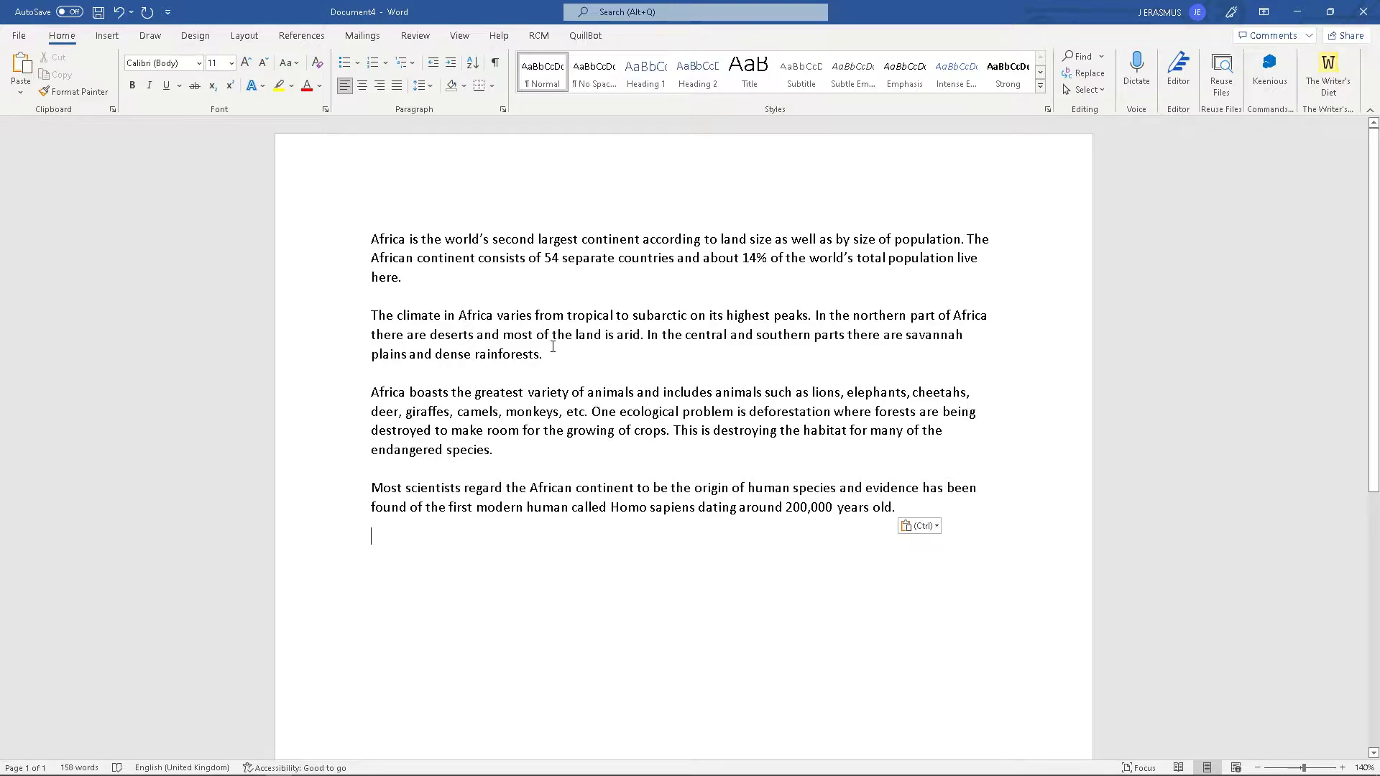
Move the paragraph starting "Africa boasts" above the climate paragraph and put a blank line before and after it
drag(371, 394, 486, 451)
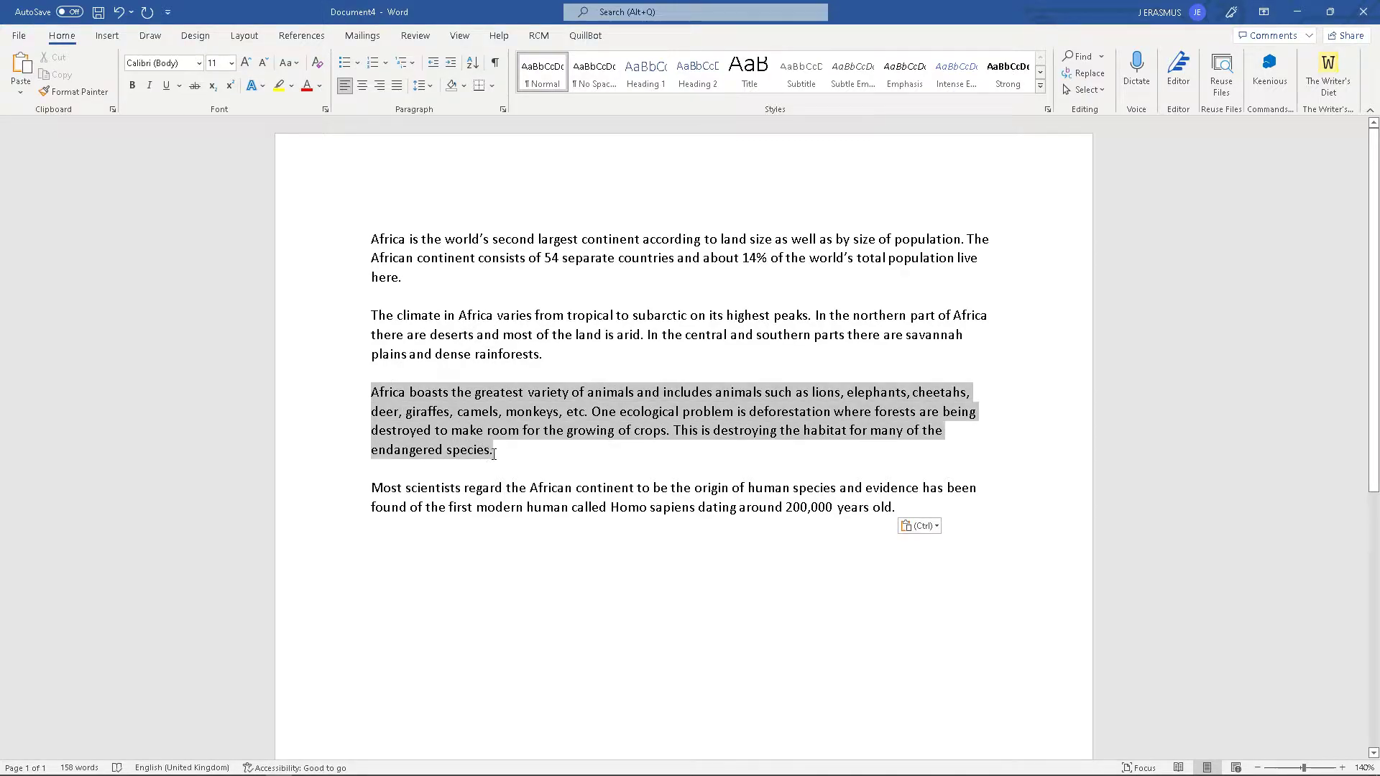
drag(392, 398, 393, 400)
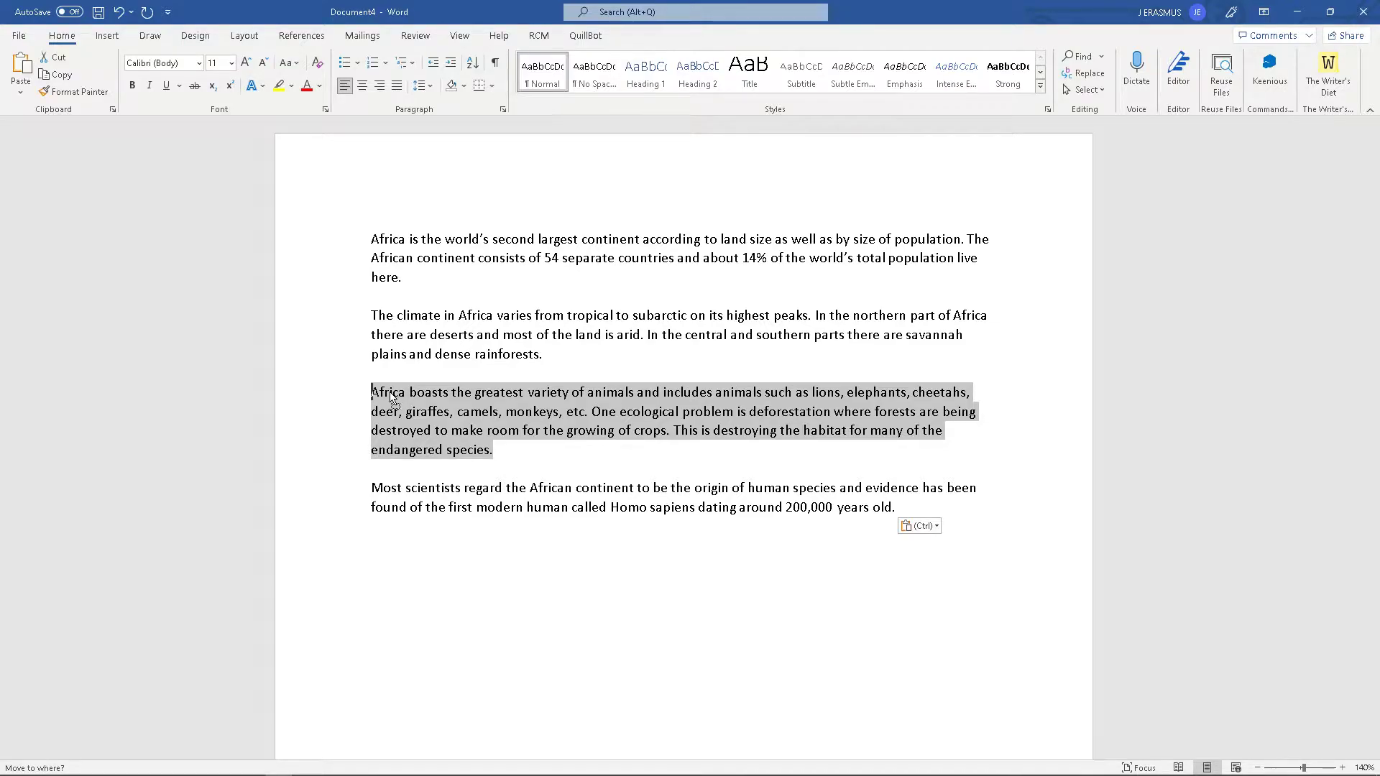
drag(392, 398, 394, 297)
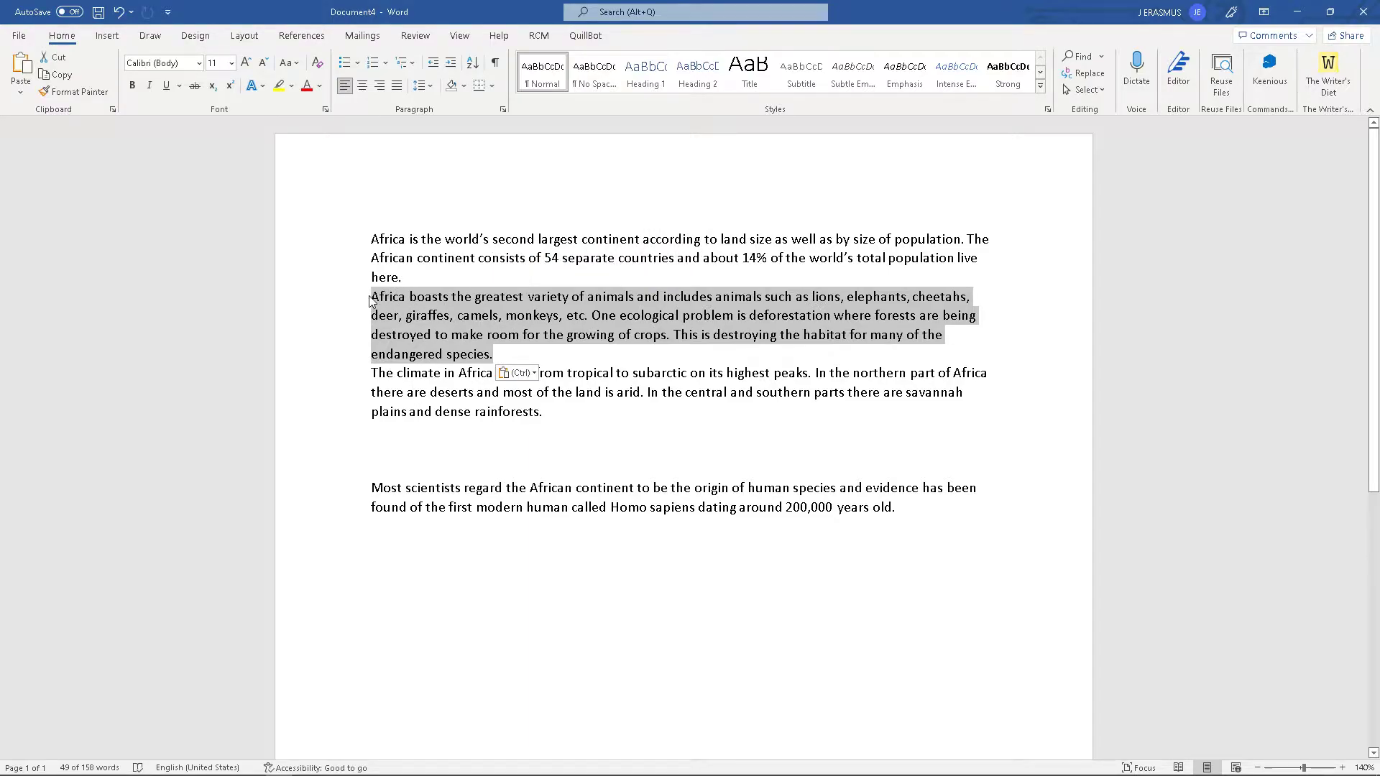
key(Left)
key(Return)
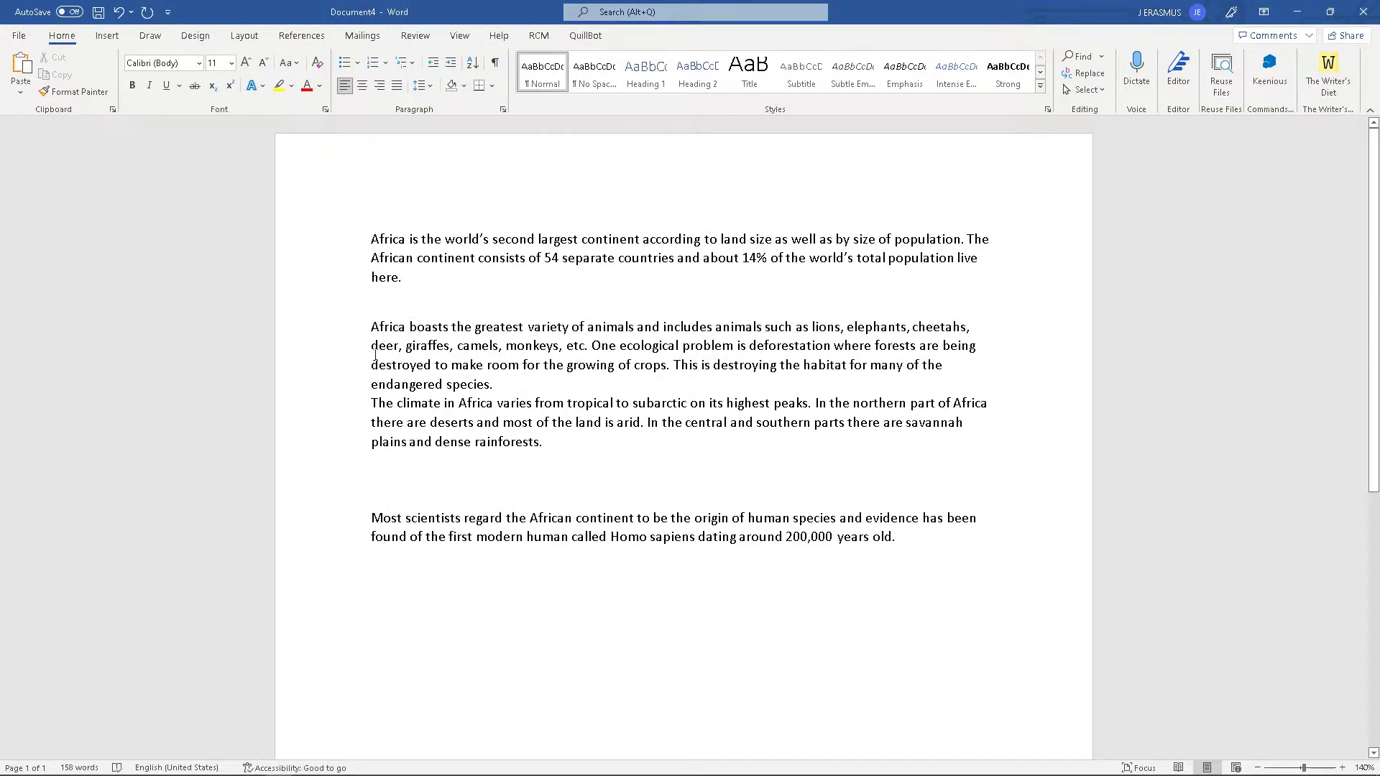
click(372, 403)
key(Return)
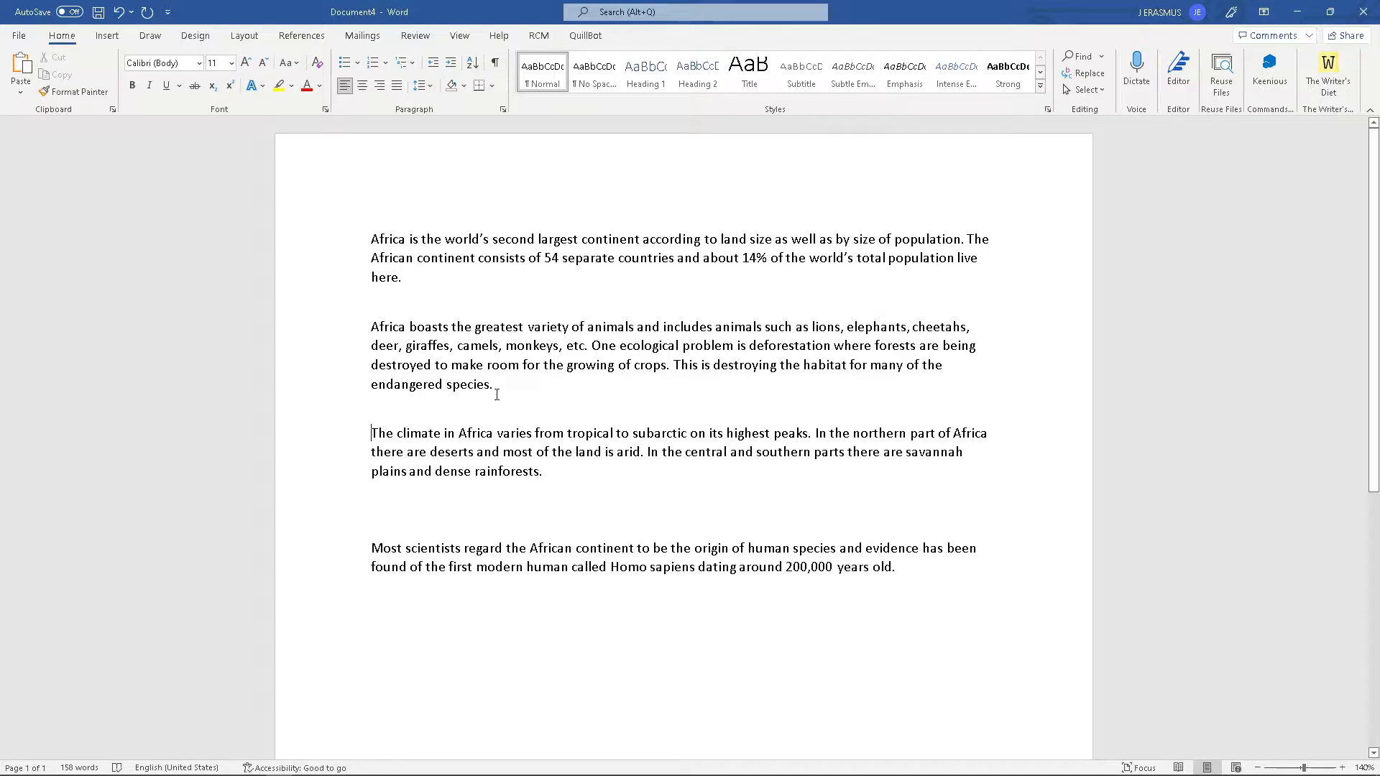
Delete the sentence "This is destroying the habitat for many of the endangered species." using the On-Screen Keyboard, then minimise the keyboard
drag(498, 386, 679, 369)
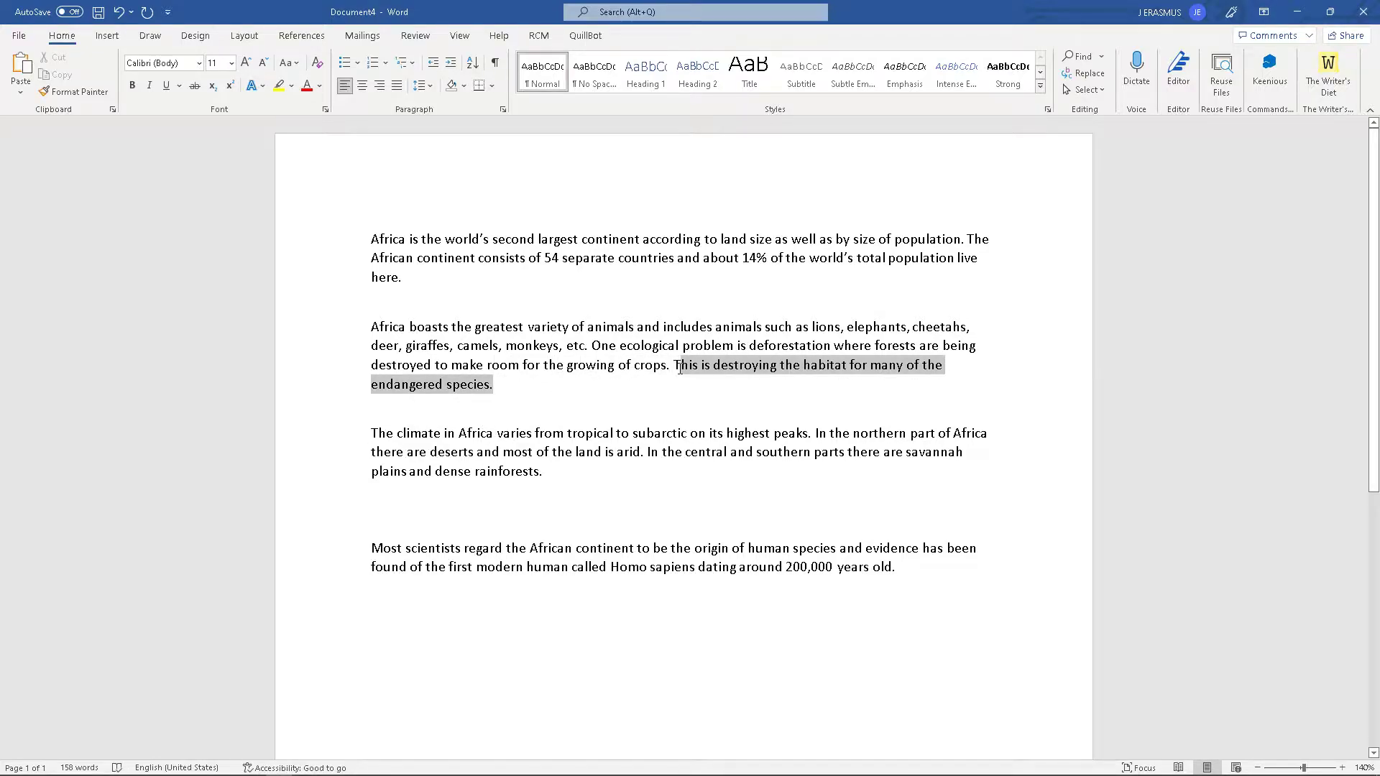
mouse_move(247, 773)
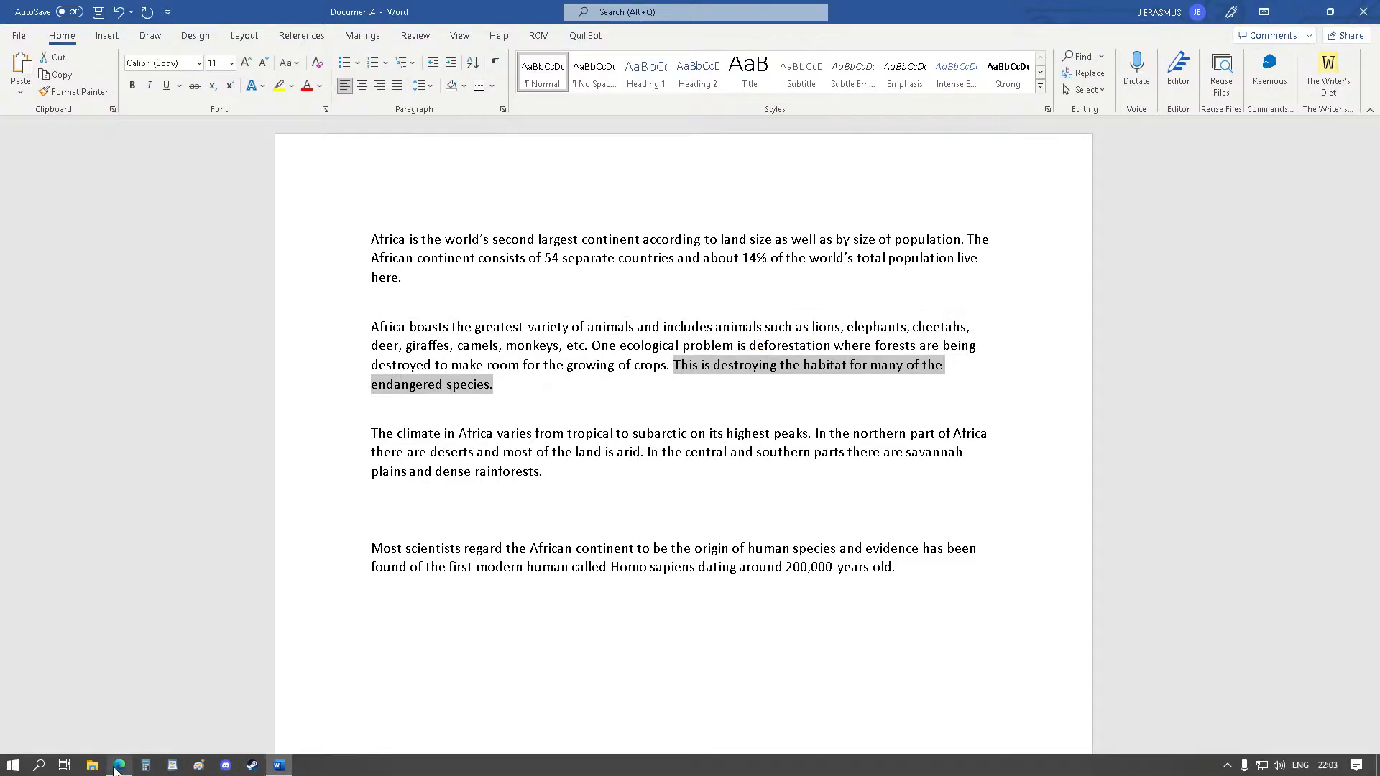
click(48, 768)
text(on)
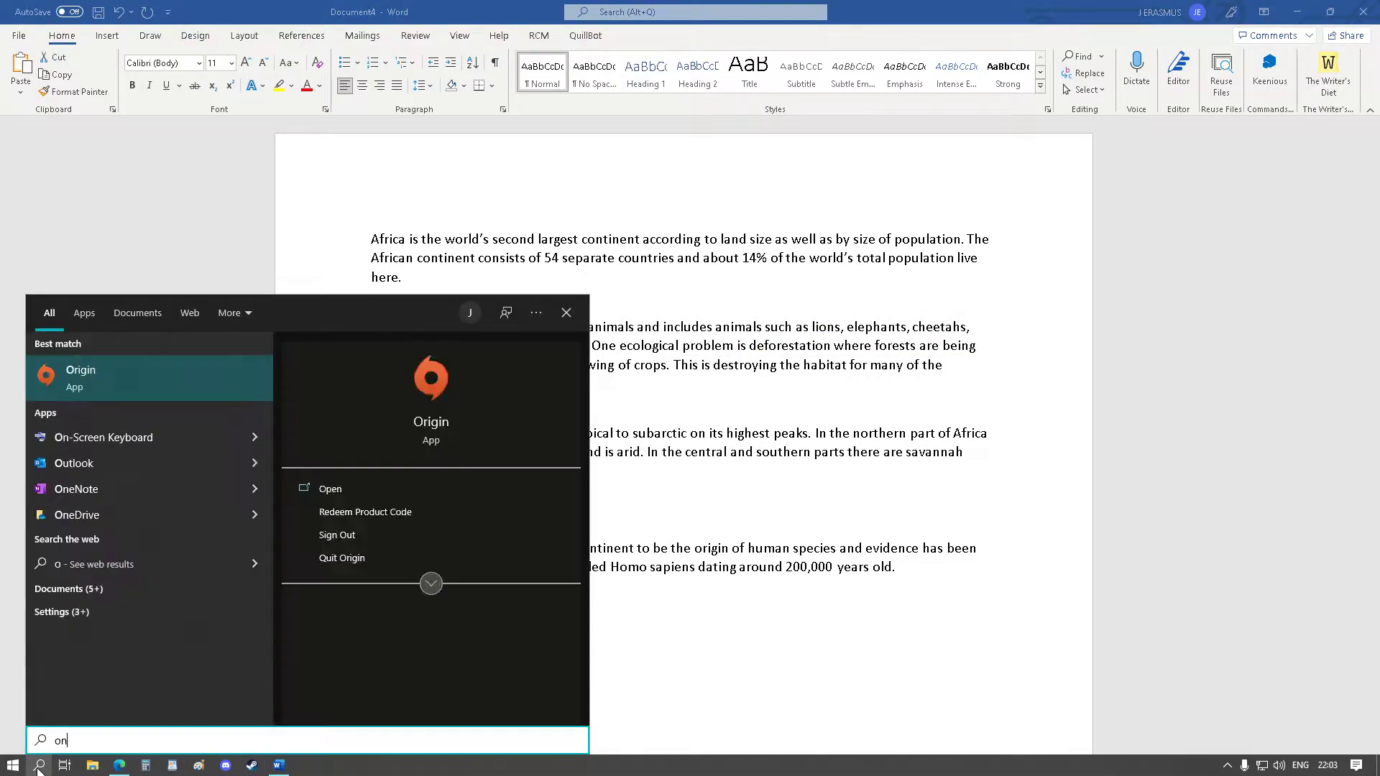
click(174, 377)
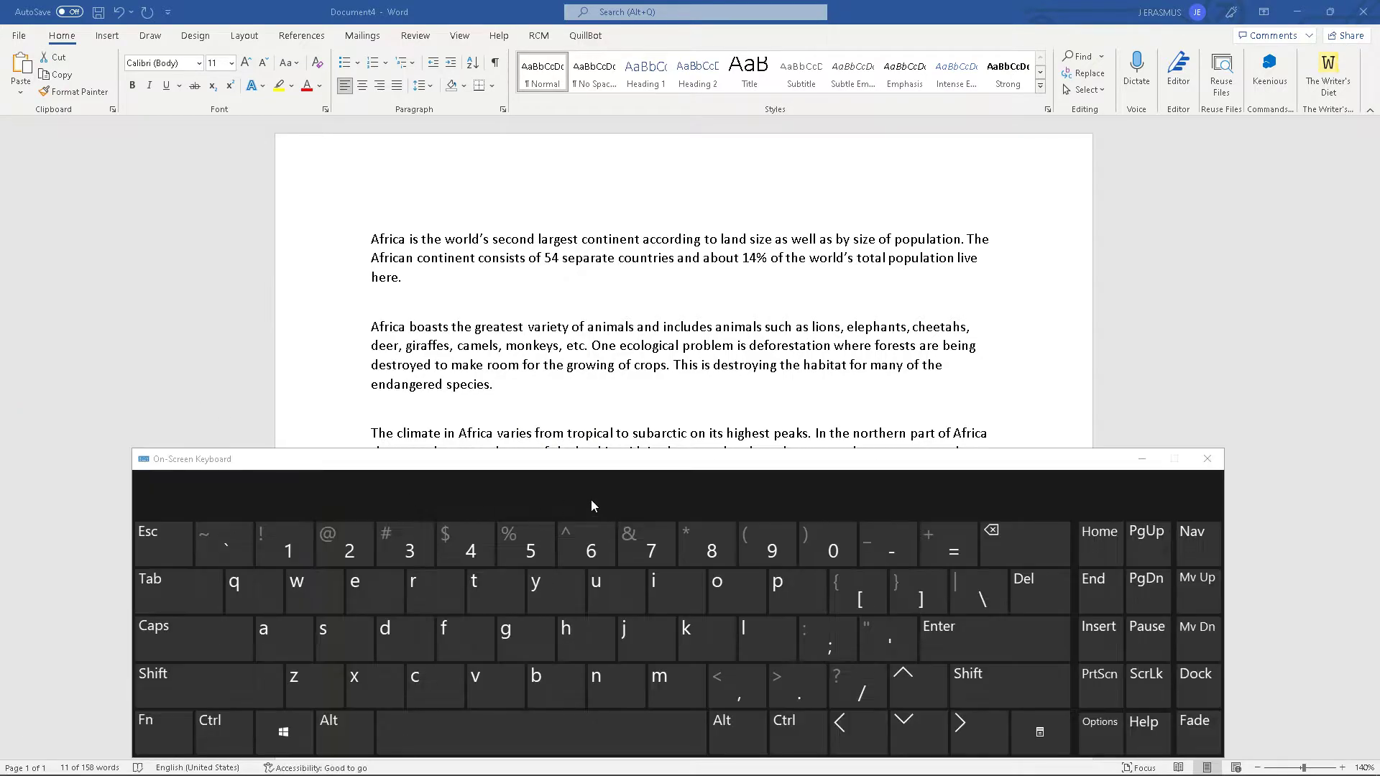
ctrl+click(704, 374)
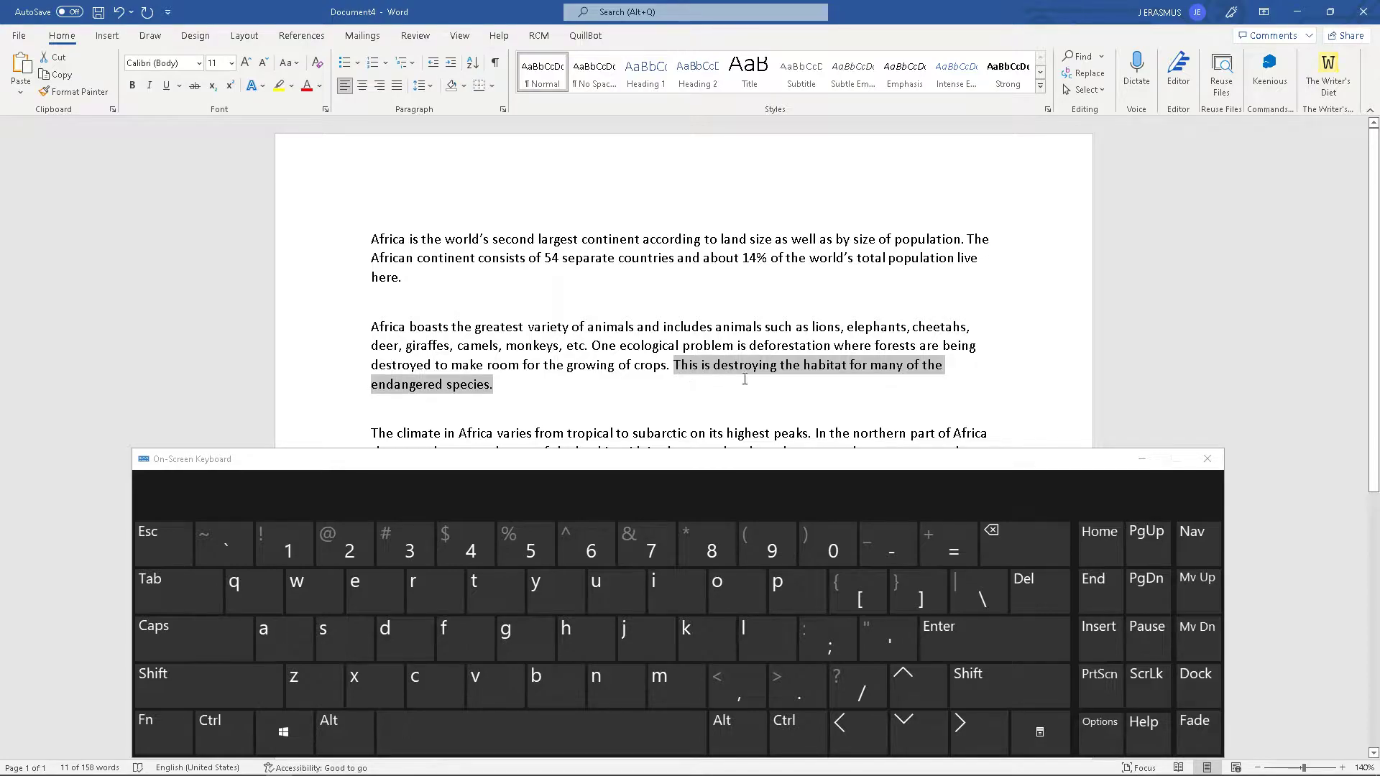
click(1033, 586)
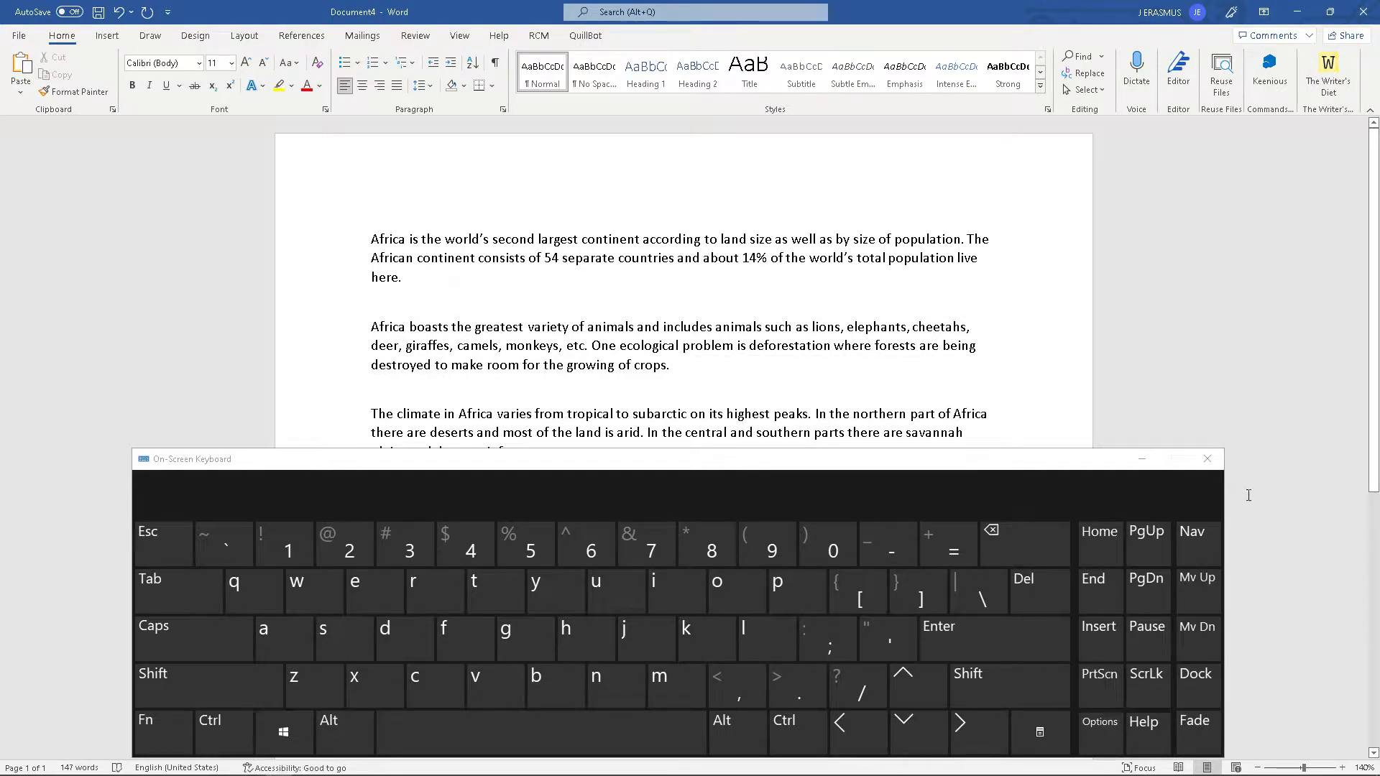
click(1155, 461)
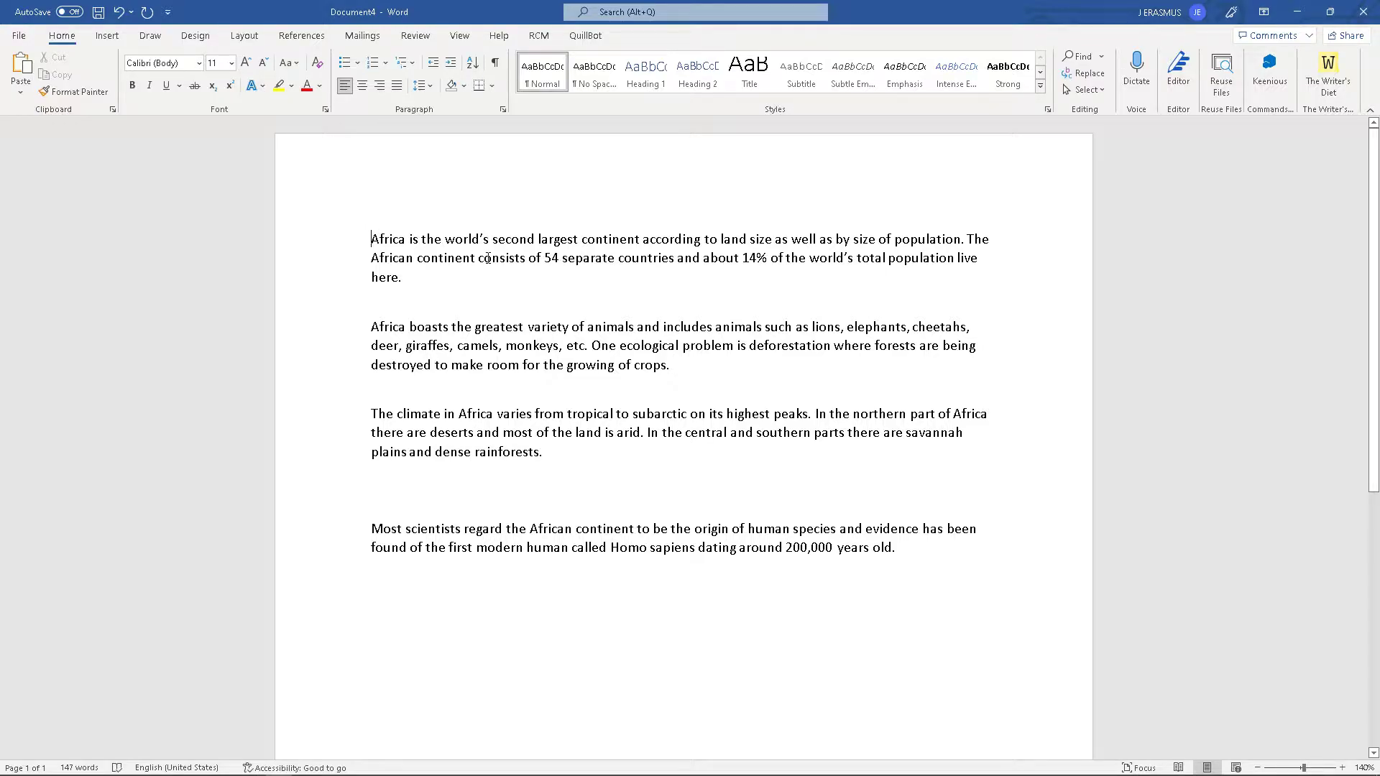
Add the title "Africa" above the first paragraph, with a blank line between them
key(Return)
key(Return)
key(Up)
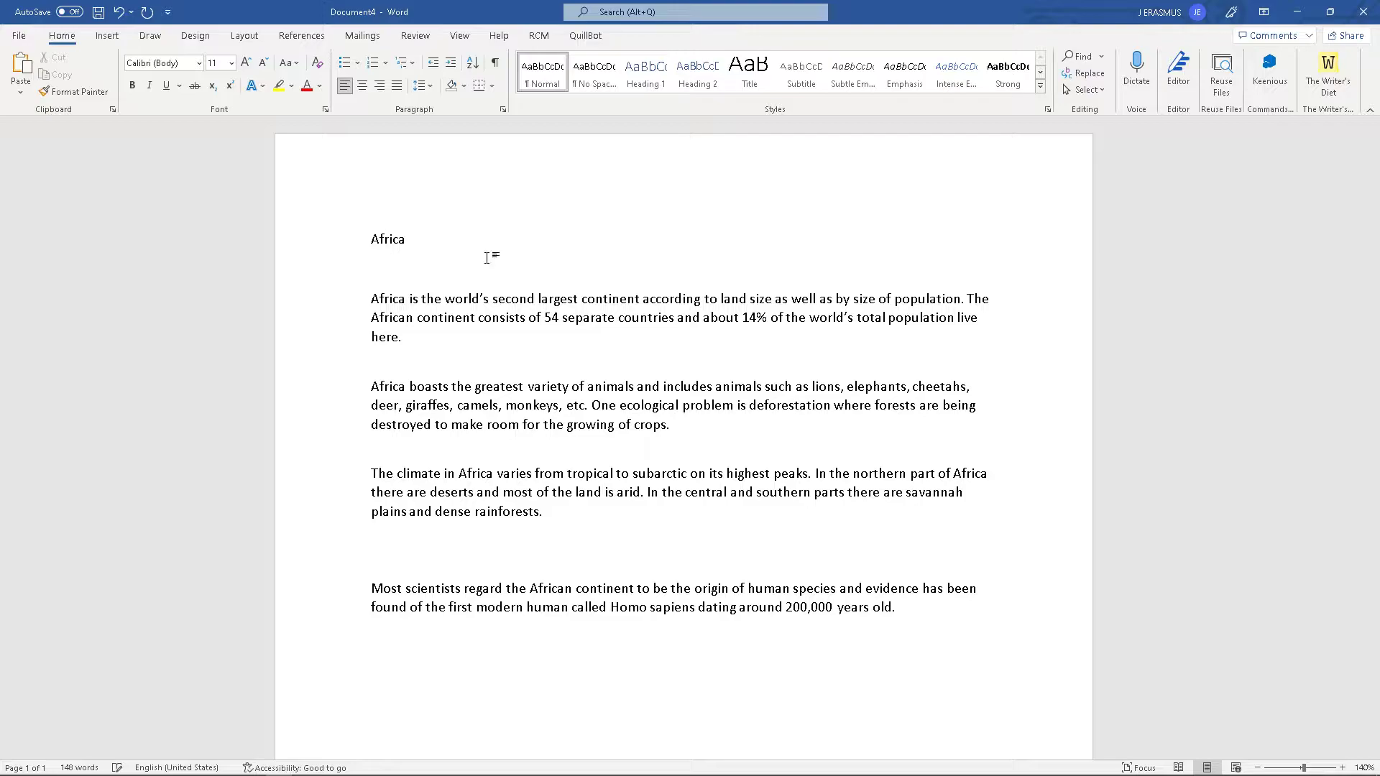
Try several ways of selecting the "Africa" title line, clearing the selection between attempts
triple_click(487, 258)
click(442, 243)
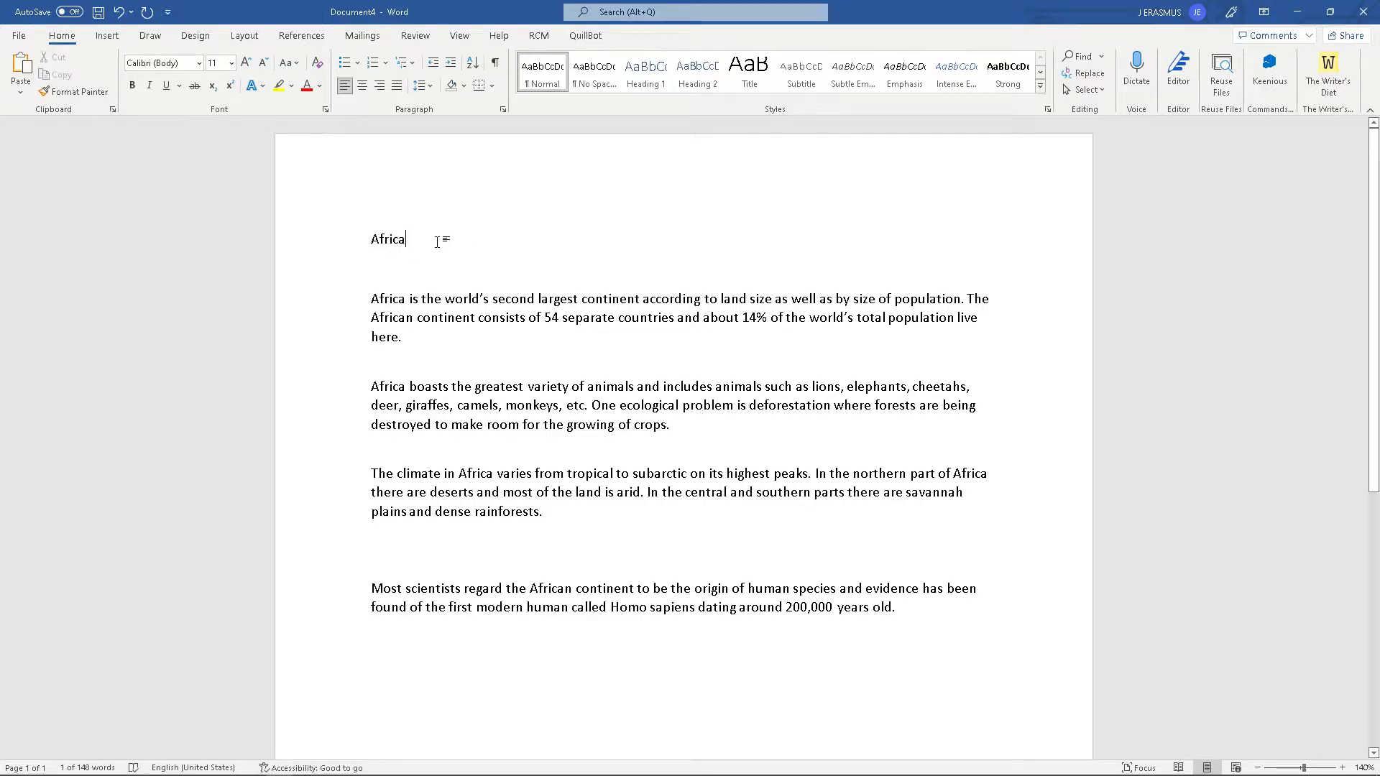
click(345, 240)
click(445, 242)
click(348, 238)
click(394, 265)
triple_click(394, 244)
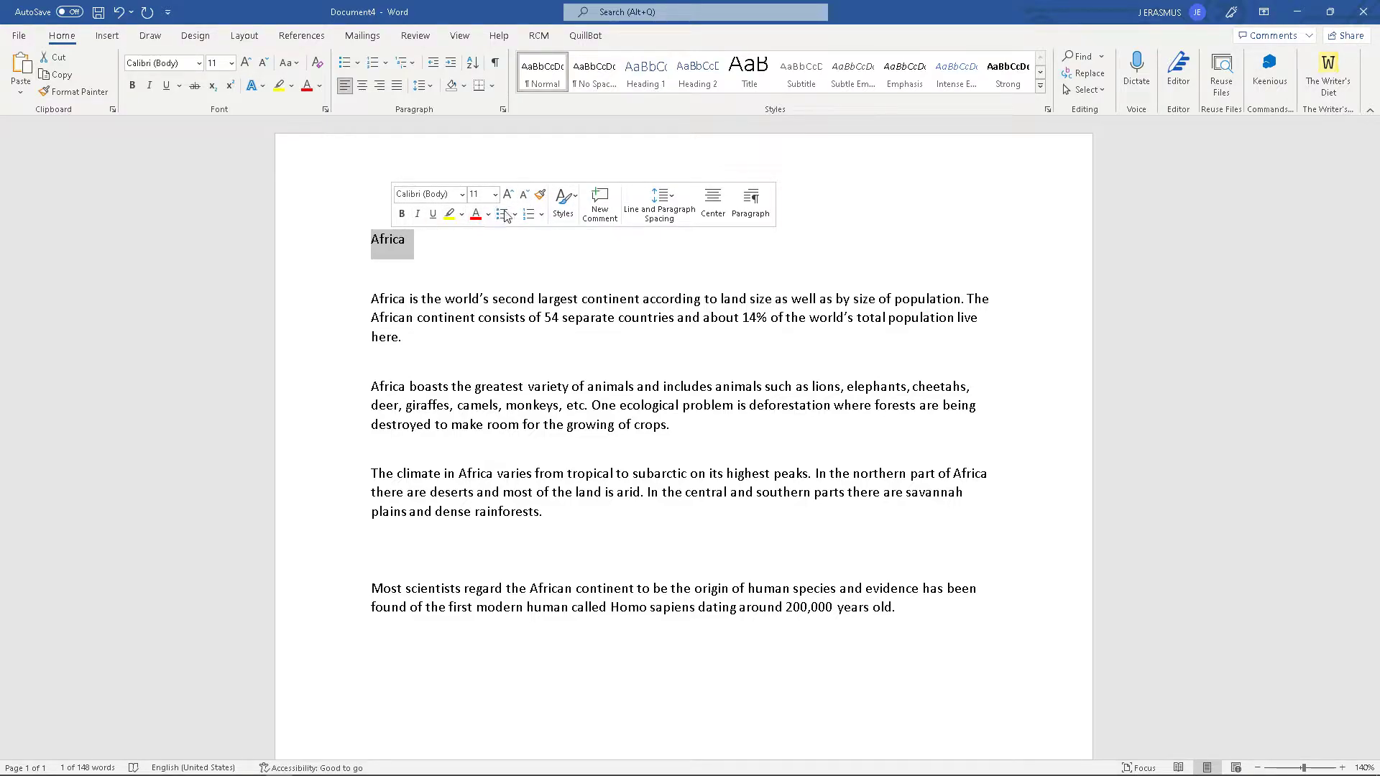
click(437, 250)
click(348, 238)
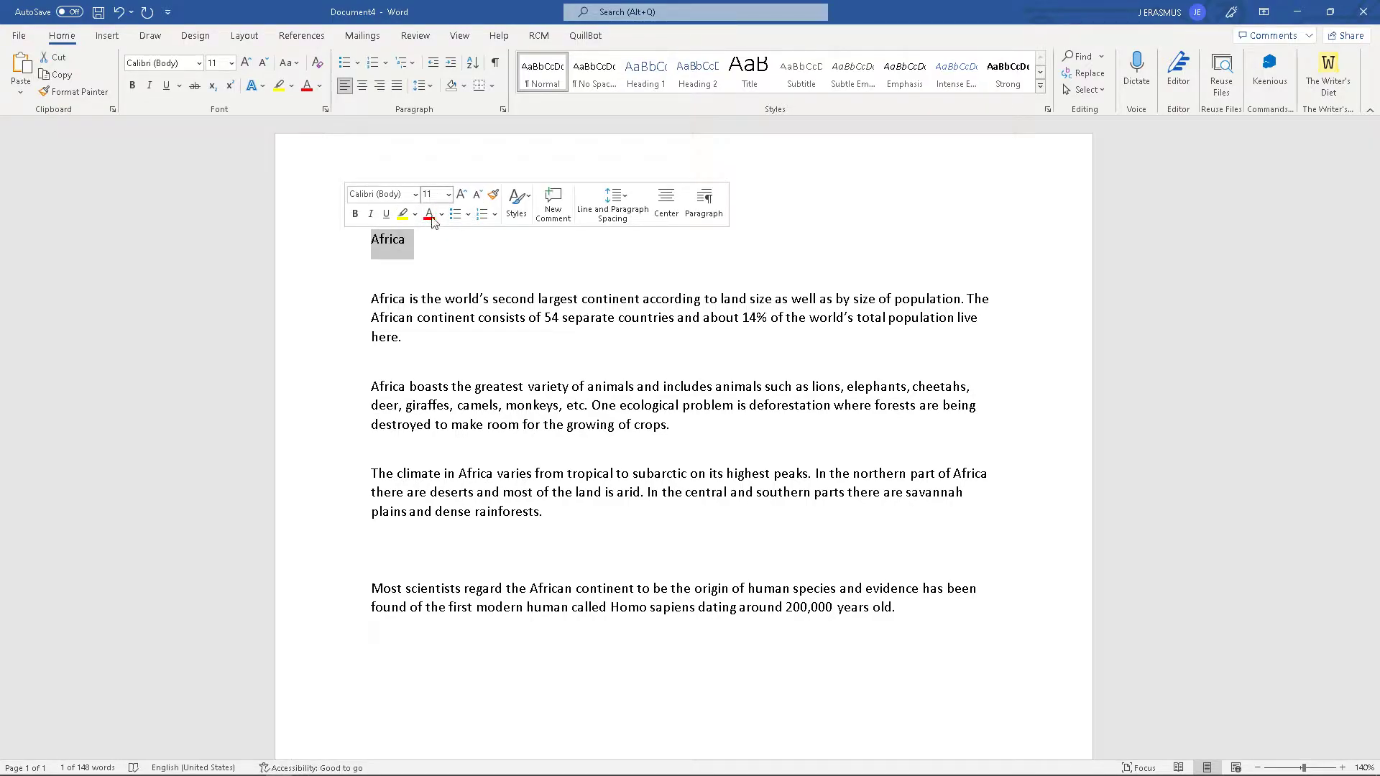
click(461, 248)
Format the title "Africa" as bold, set its font size to 20 and centre it
drag(412, 237, 352, 242)
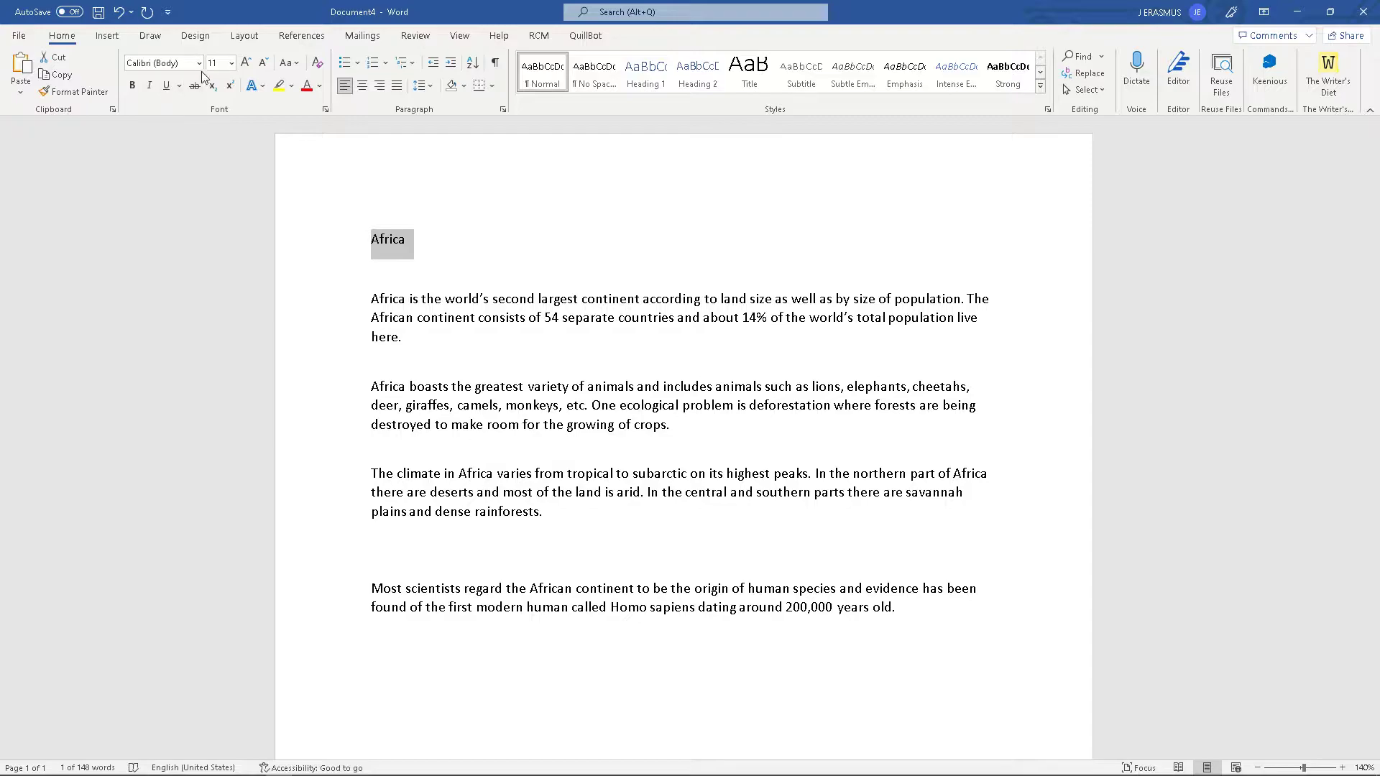
click(132, 86)
click(223, 64)
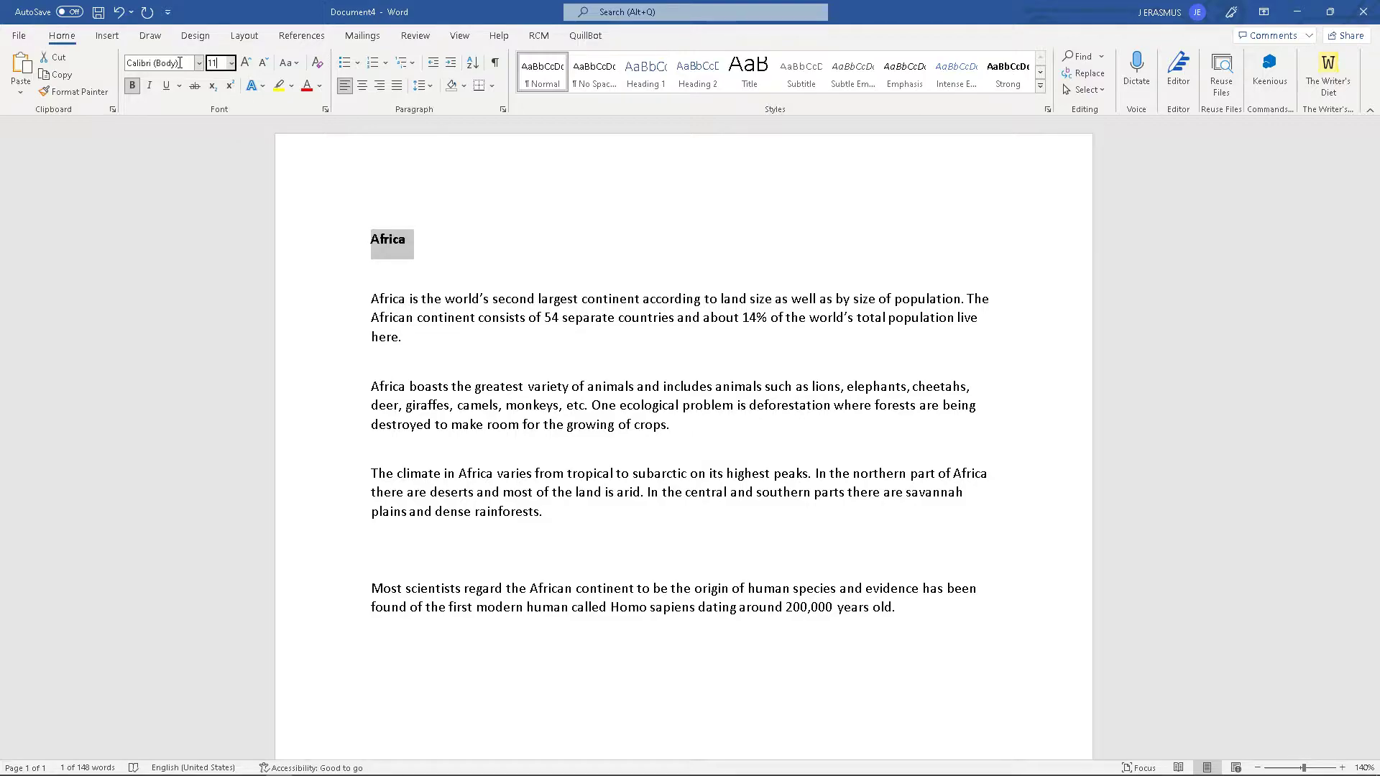
text(20)
click(362, 86)
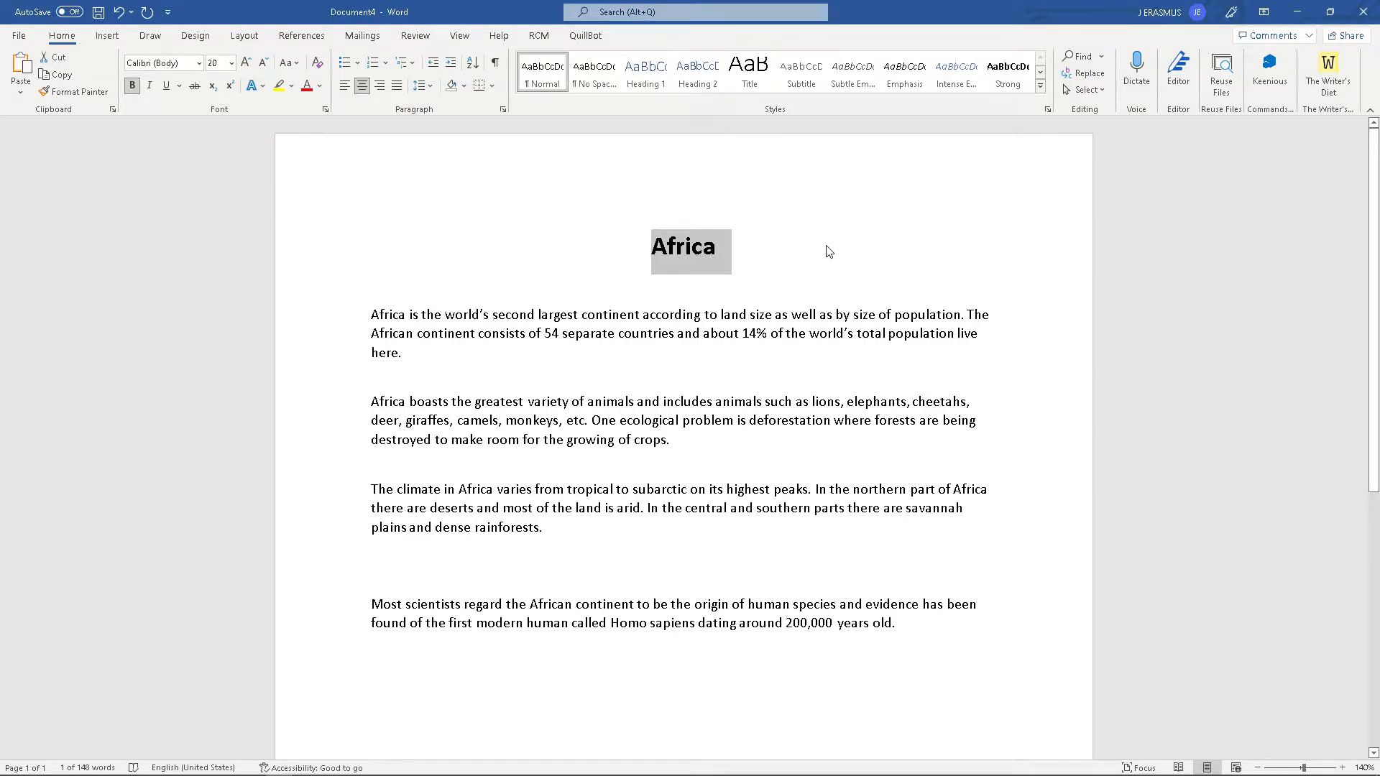
Remove the extra blank line between the climate paragraph and the last paragraph
drag(371, 314, 895, 623)
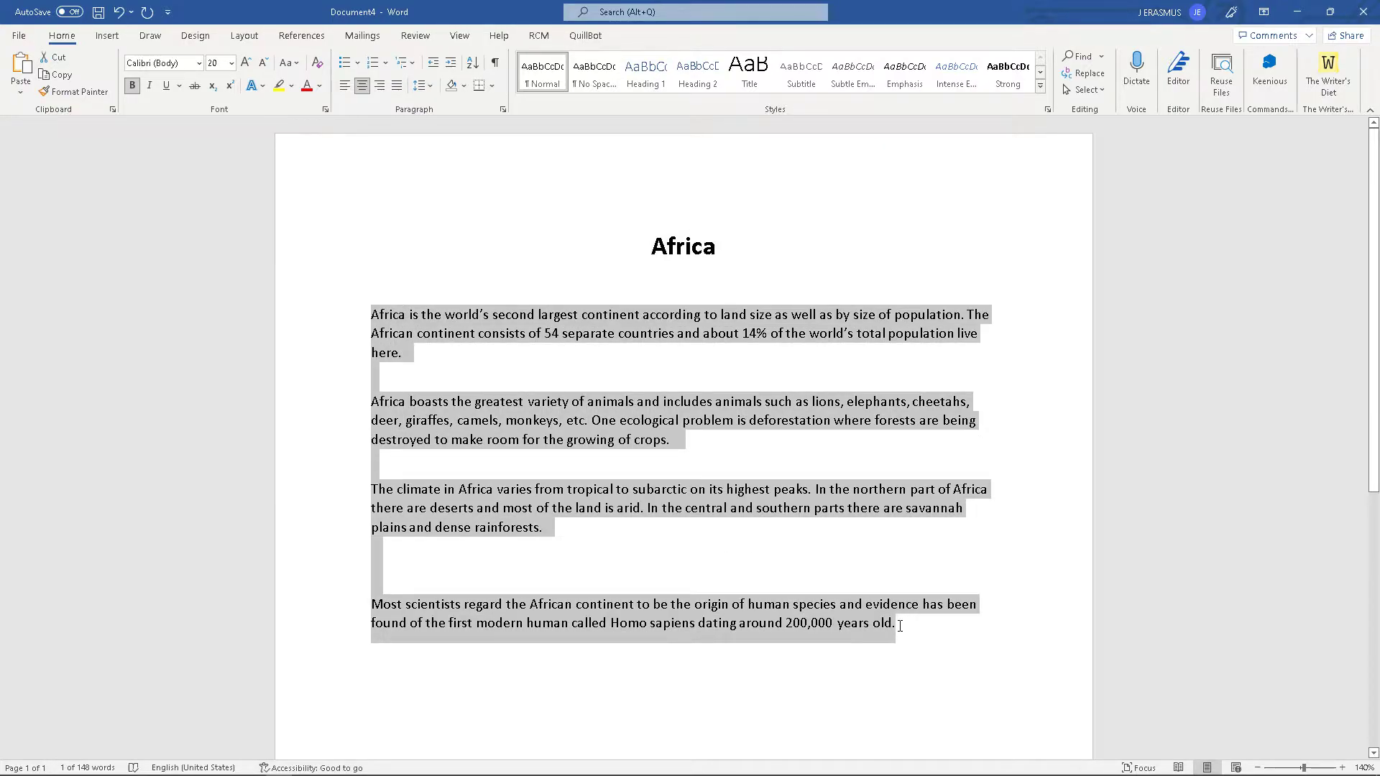
click(389, 561)
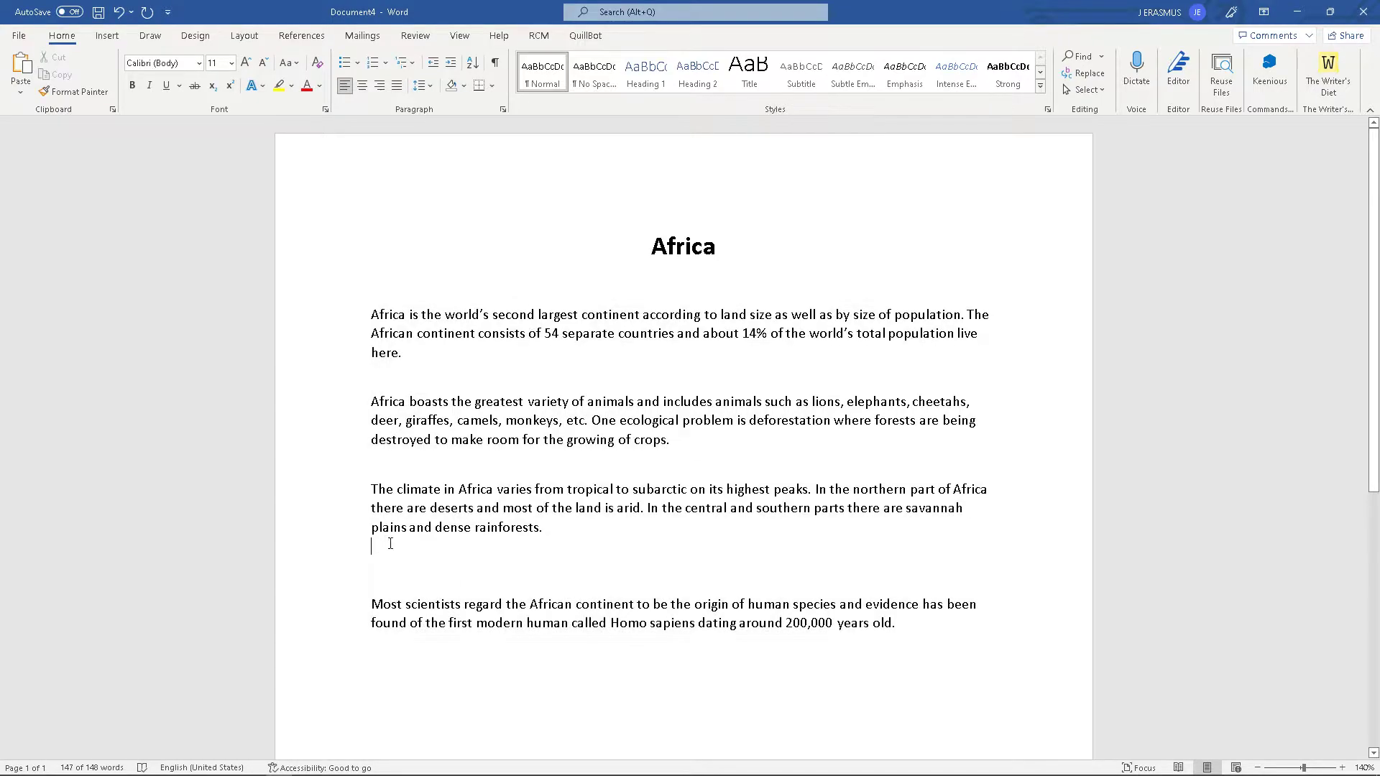
key(BackSpace)
Select all the body paragraphs and view the available line spacing choices, including those in the Paragraph dialog
drag(905, 611, 370, 283)
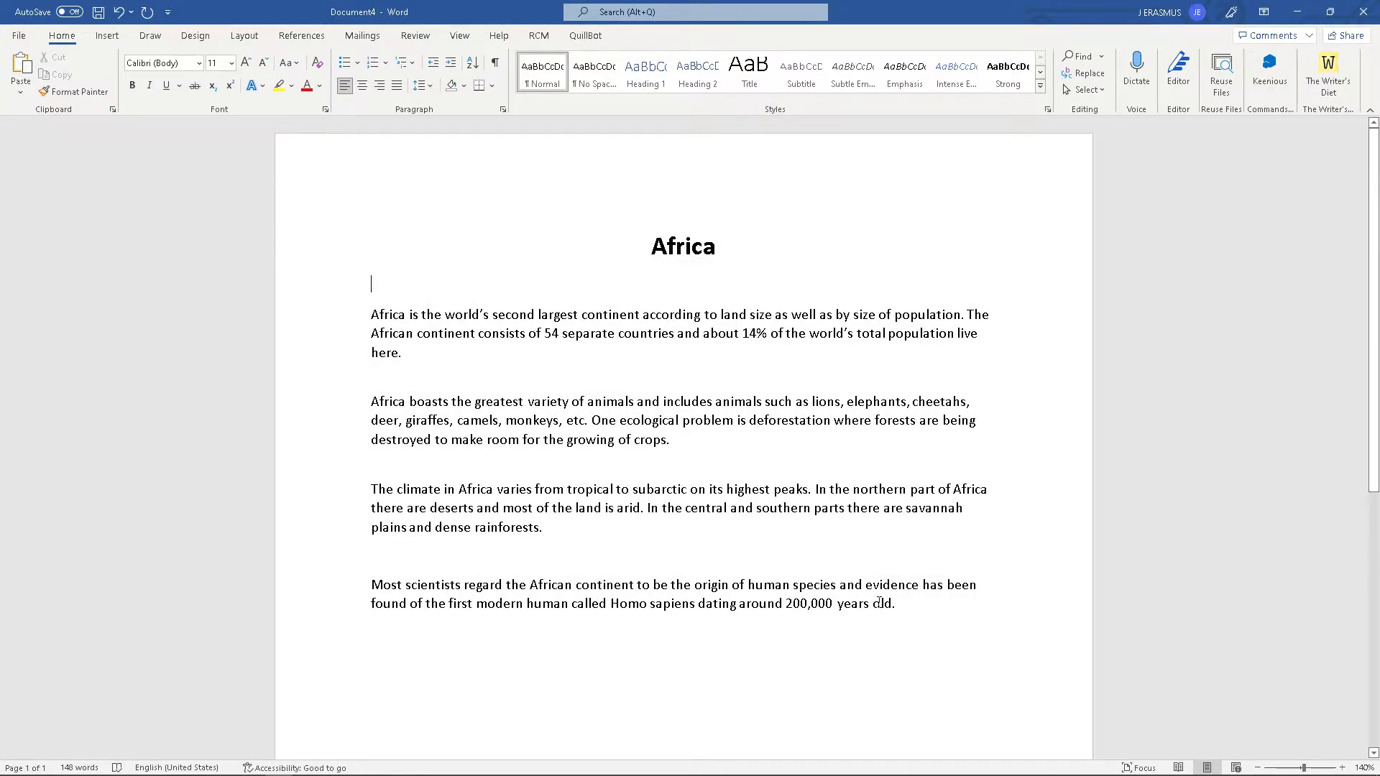
drag(902, 618, 370, 310)
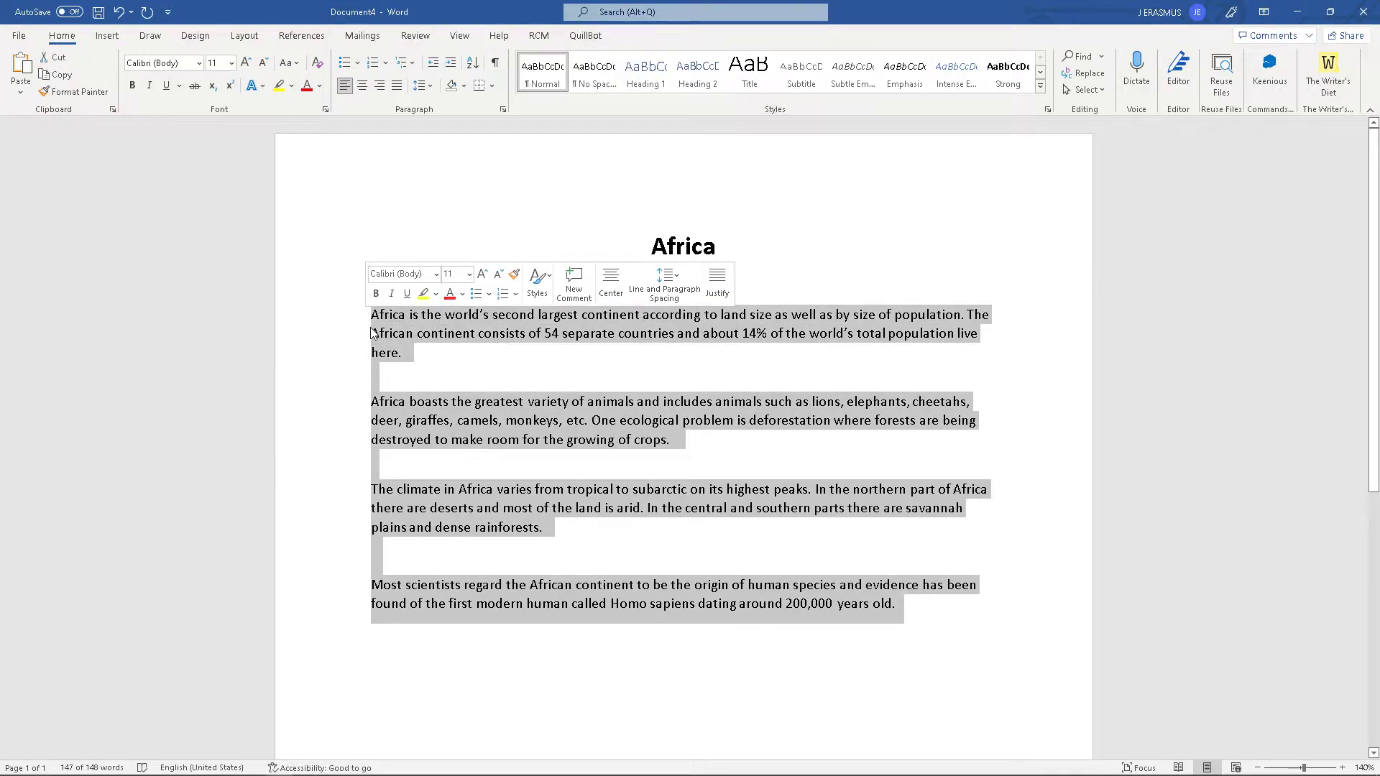
click(431, 85)
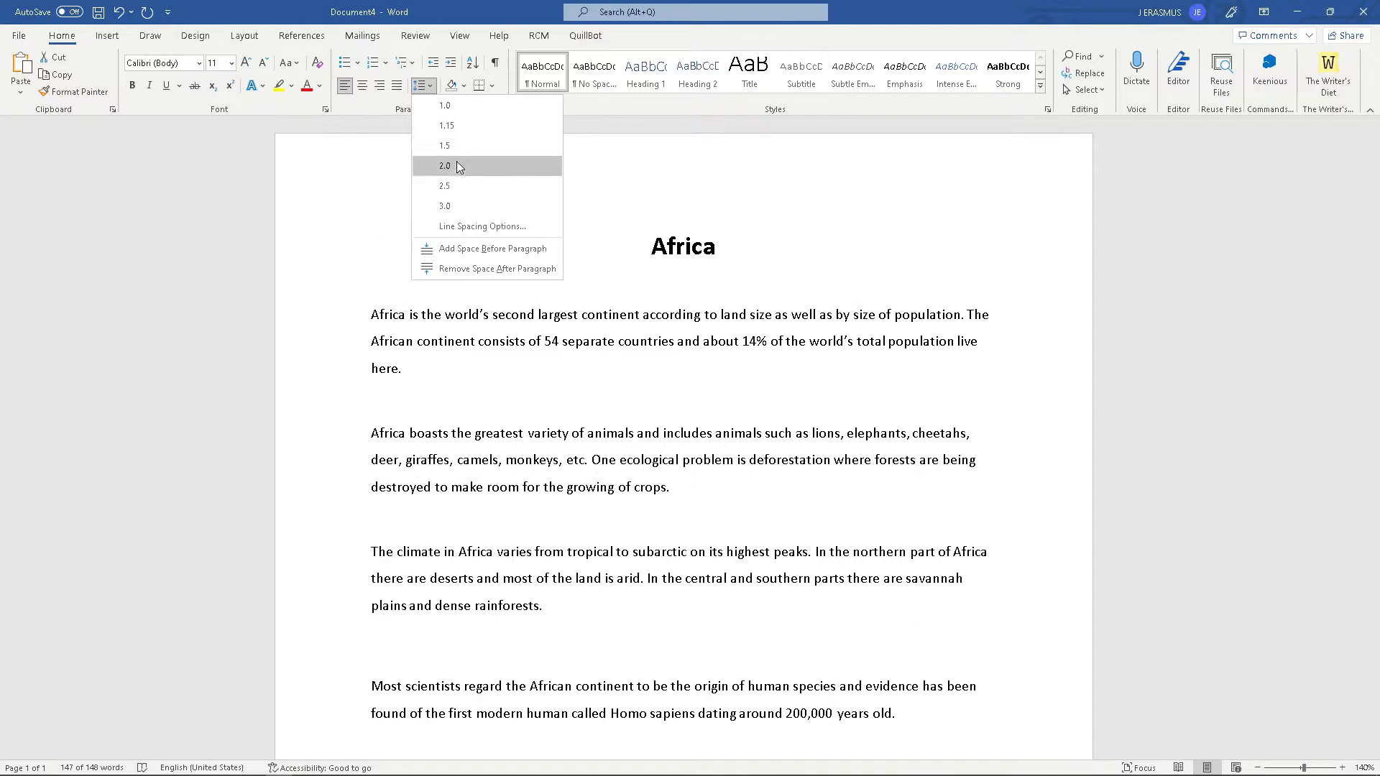
click(757, 182)
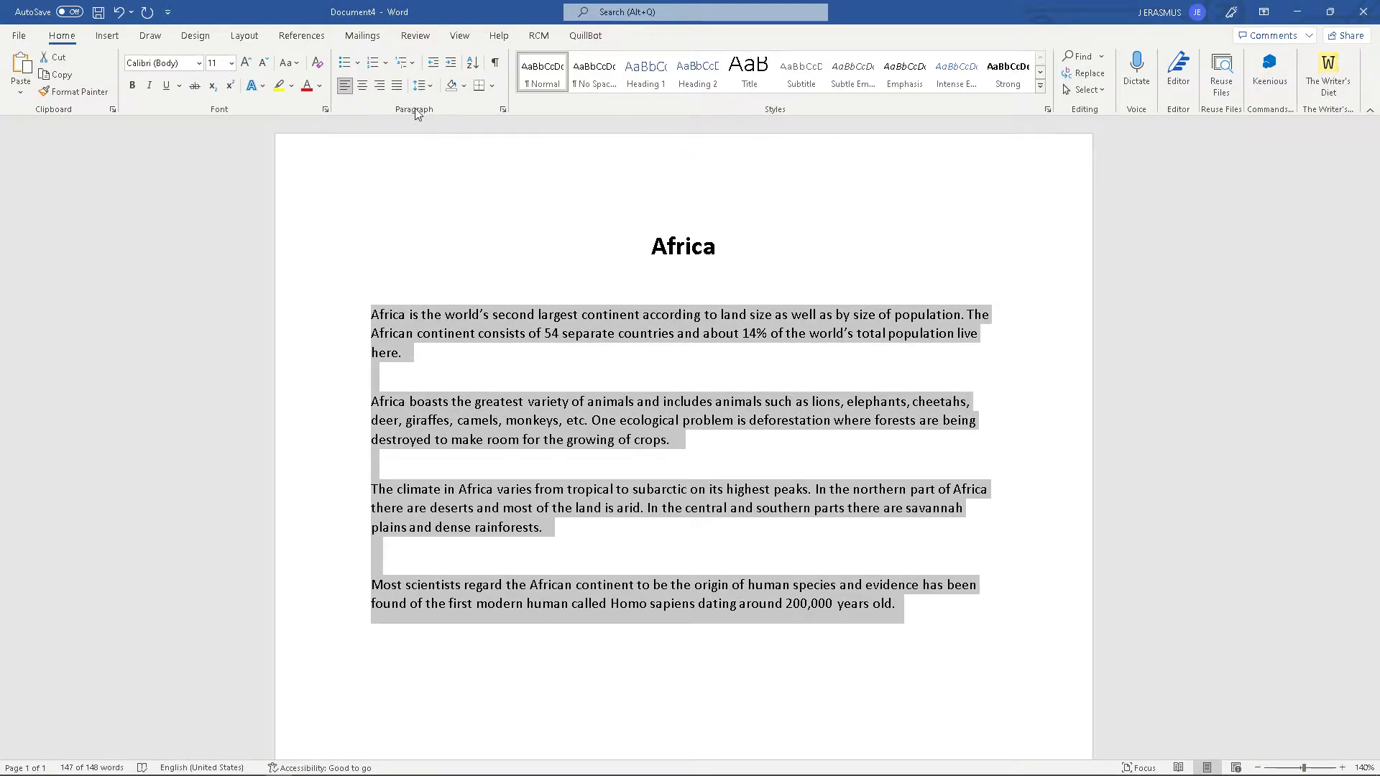
click(503, 109)
click(770, 417)
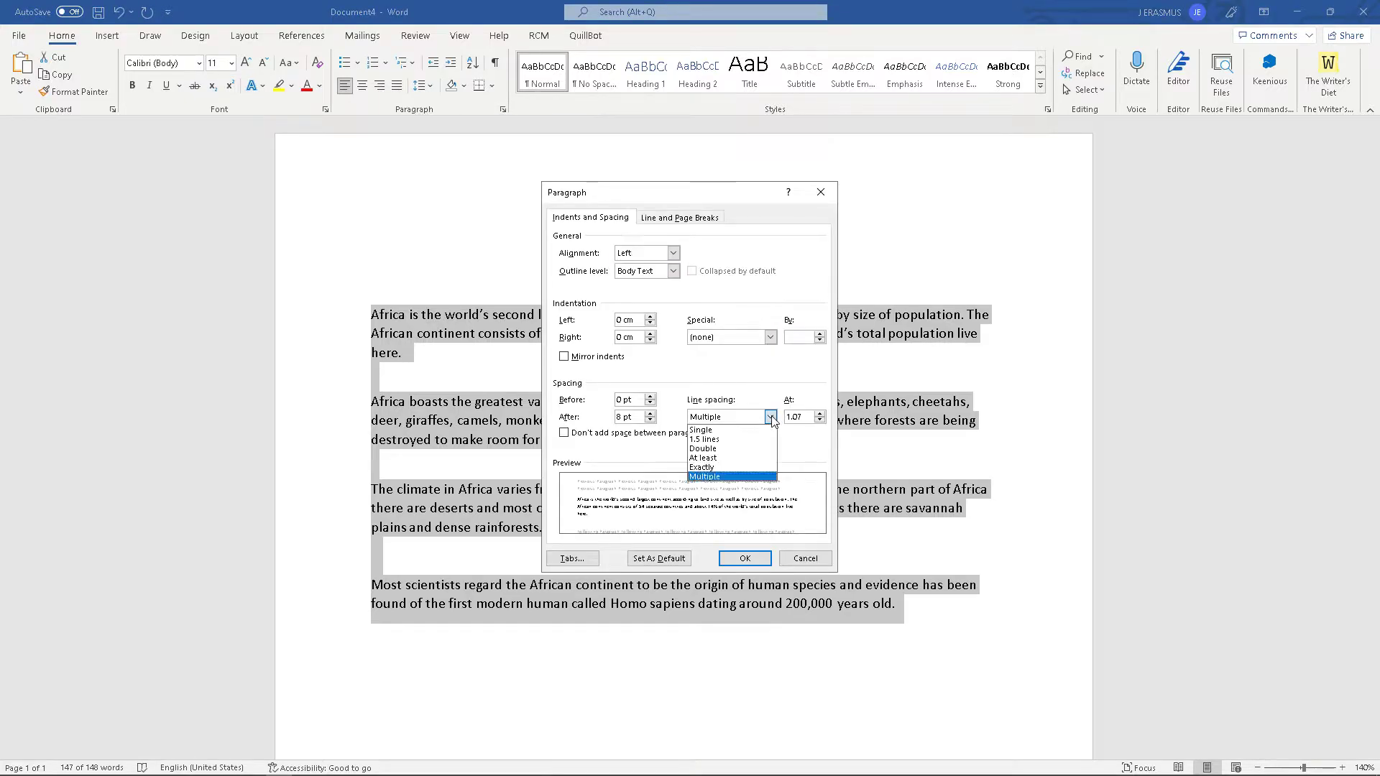
click(804, 558)
Set the line spacing of the selected body paragraphs to 1.5 and clear the selection
click(420, 86)
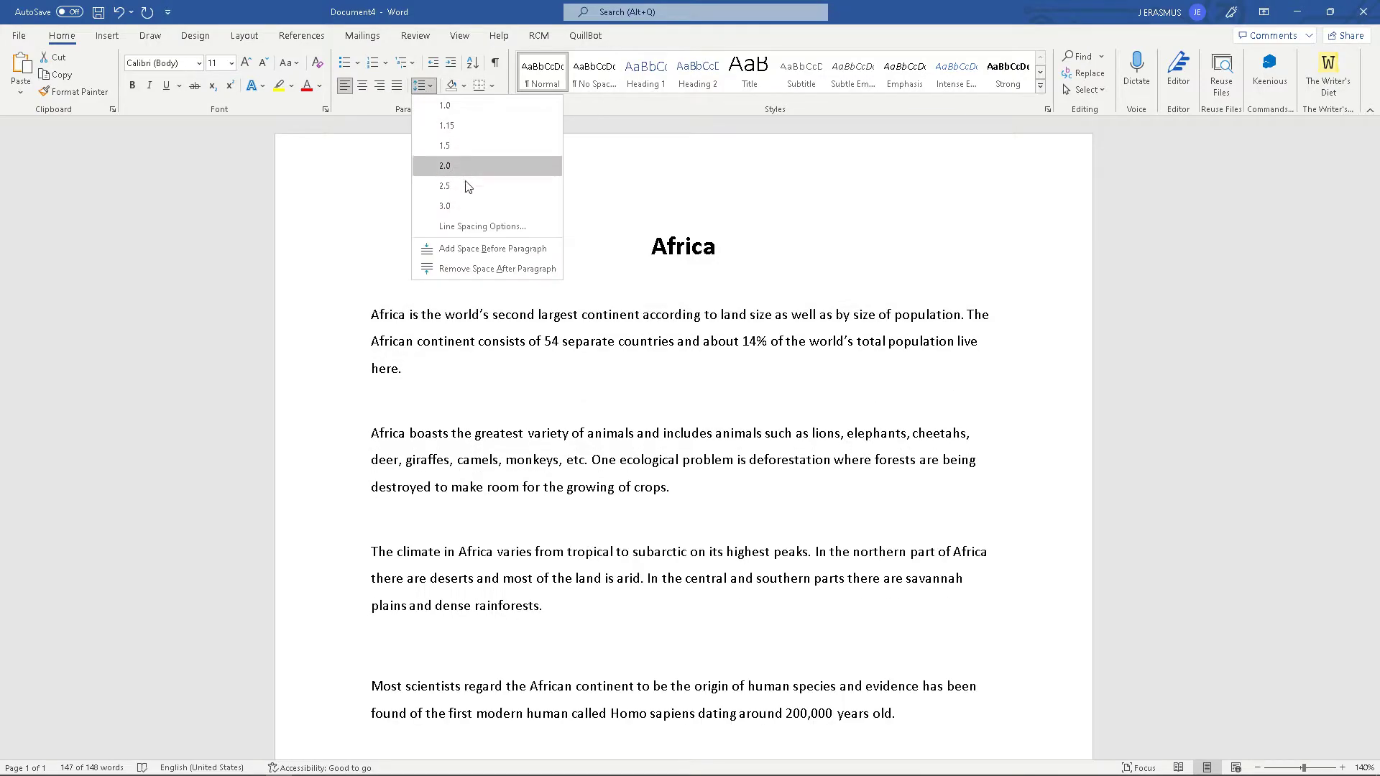
click(489, 145)
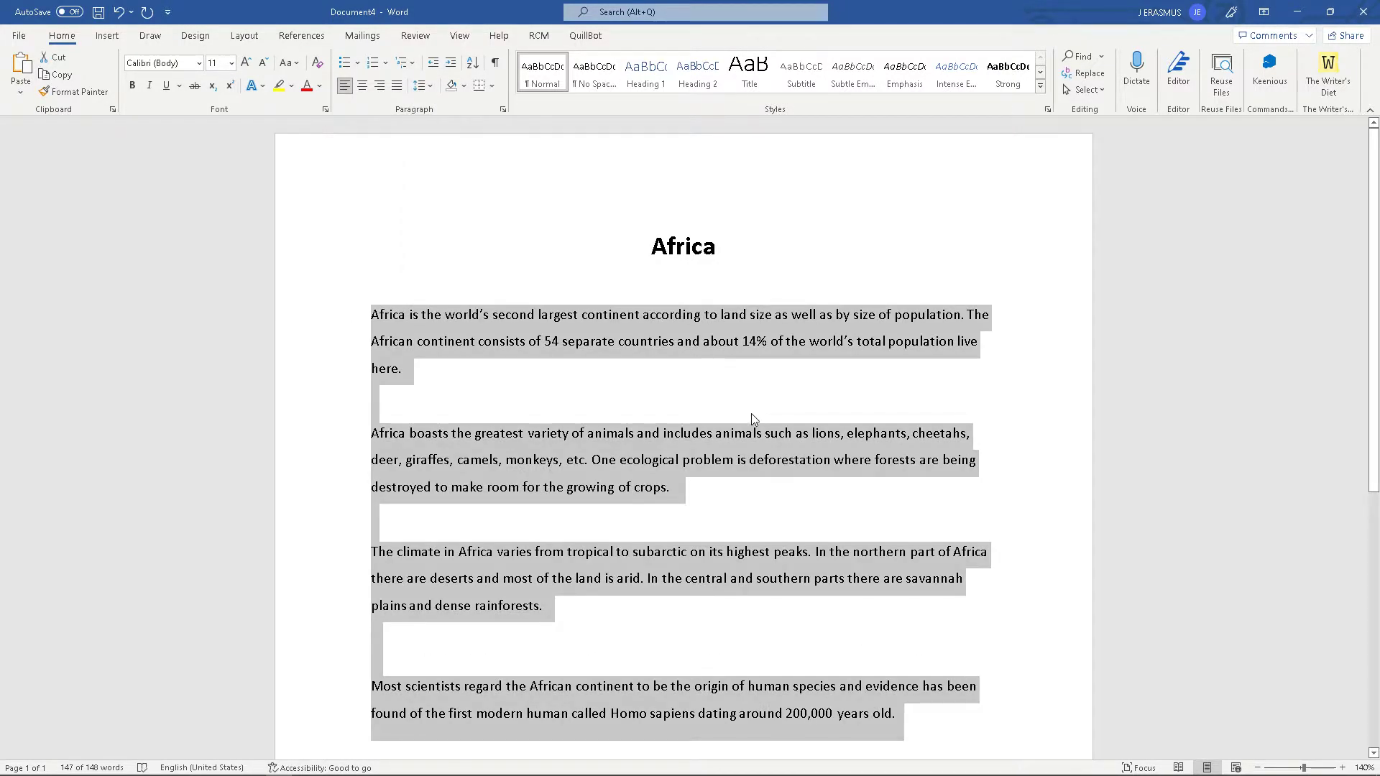
click(621, 419)
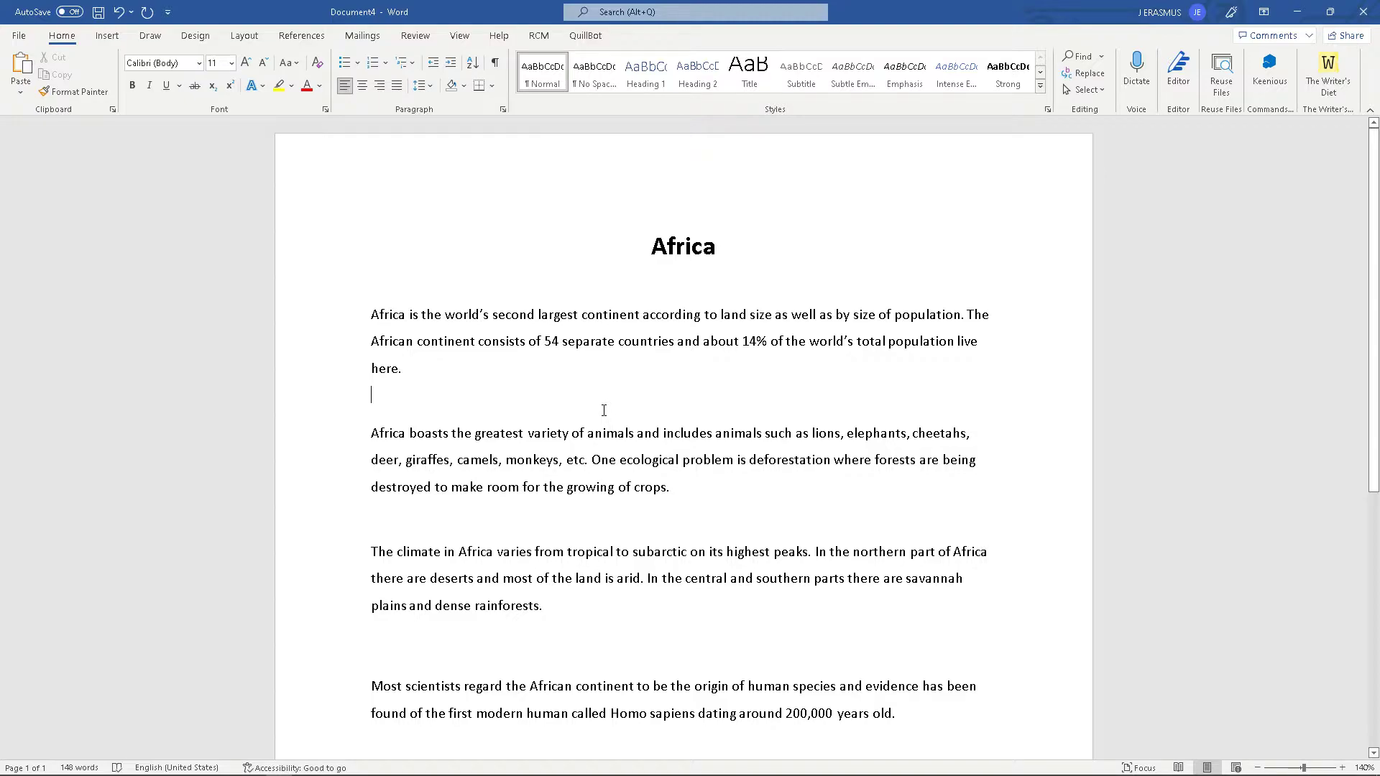
Switch to the Classroom assignment in the browser and open the attached Table_of_countries_example.docx in a new tab
key(alt+Tab)
key(alt+Tab)
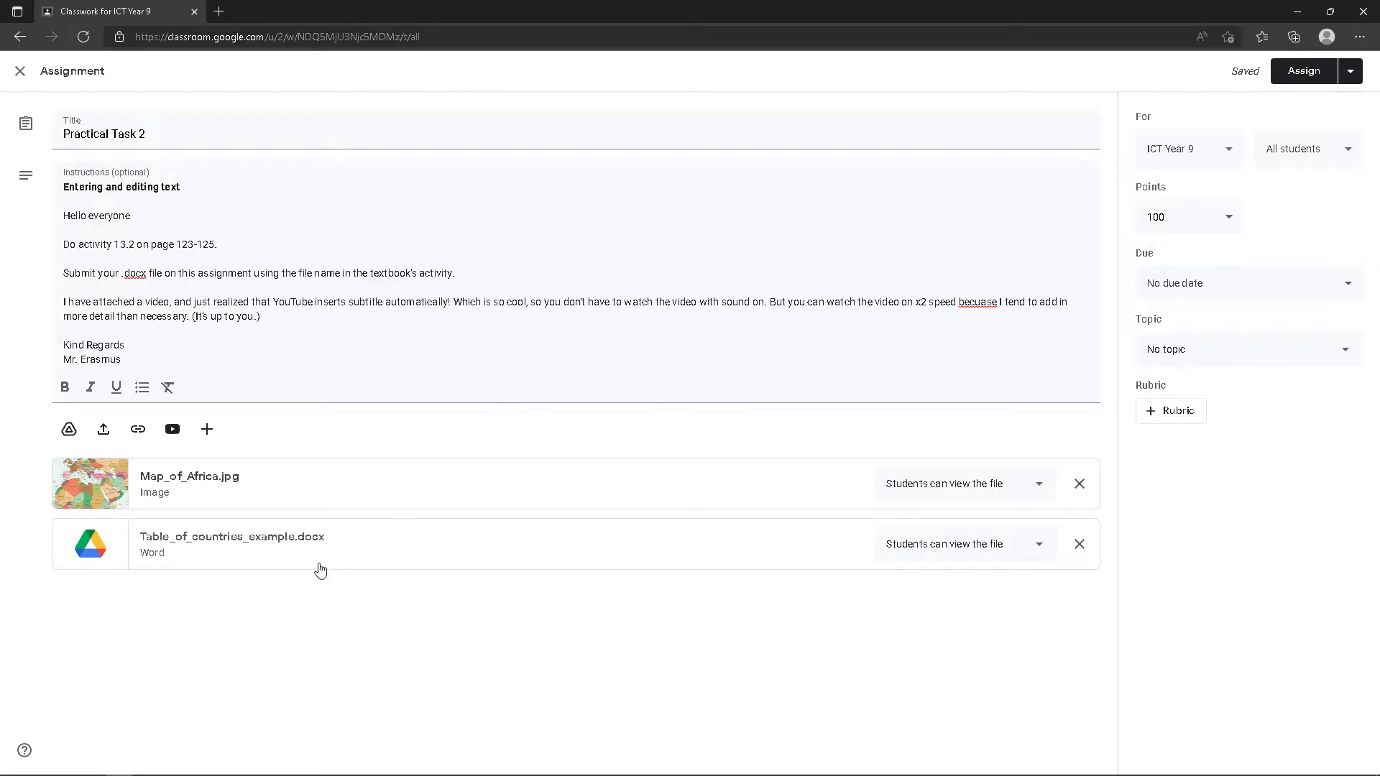
right_click(208, 549)
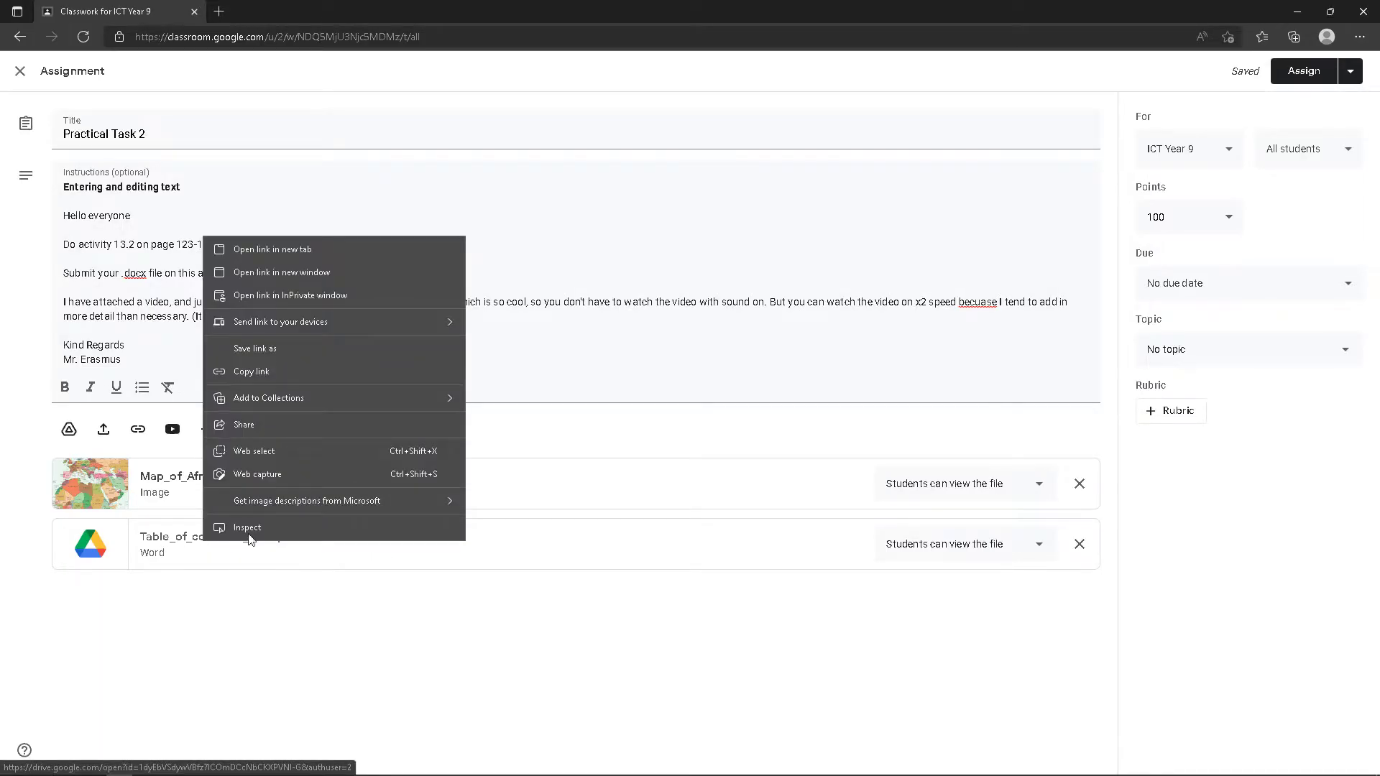
click(309, 245)
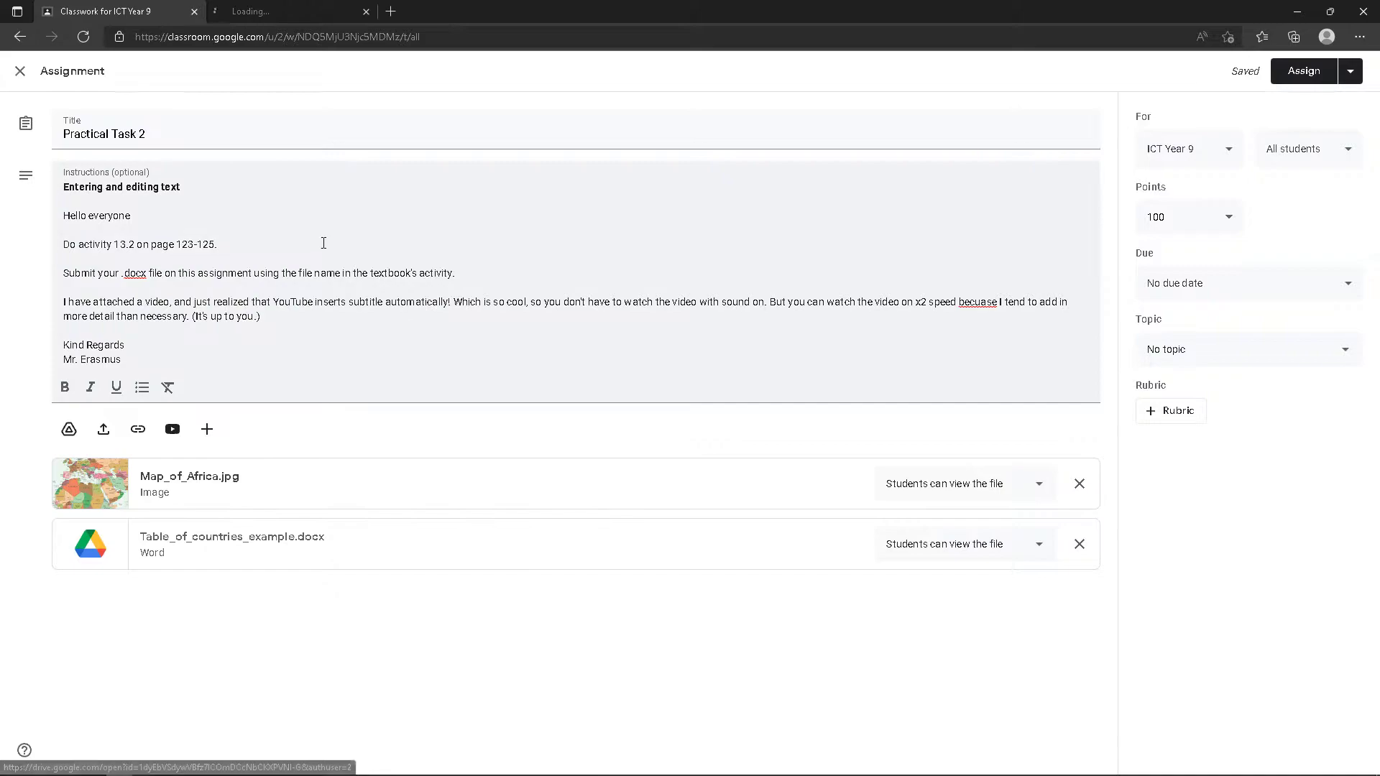
Check which apps are offered for opening the previewed Table_of_countries_example.docx and return to the Classroom assignment
click(299, 8)
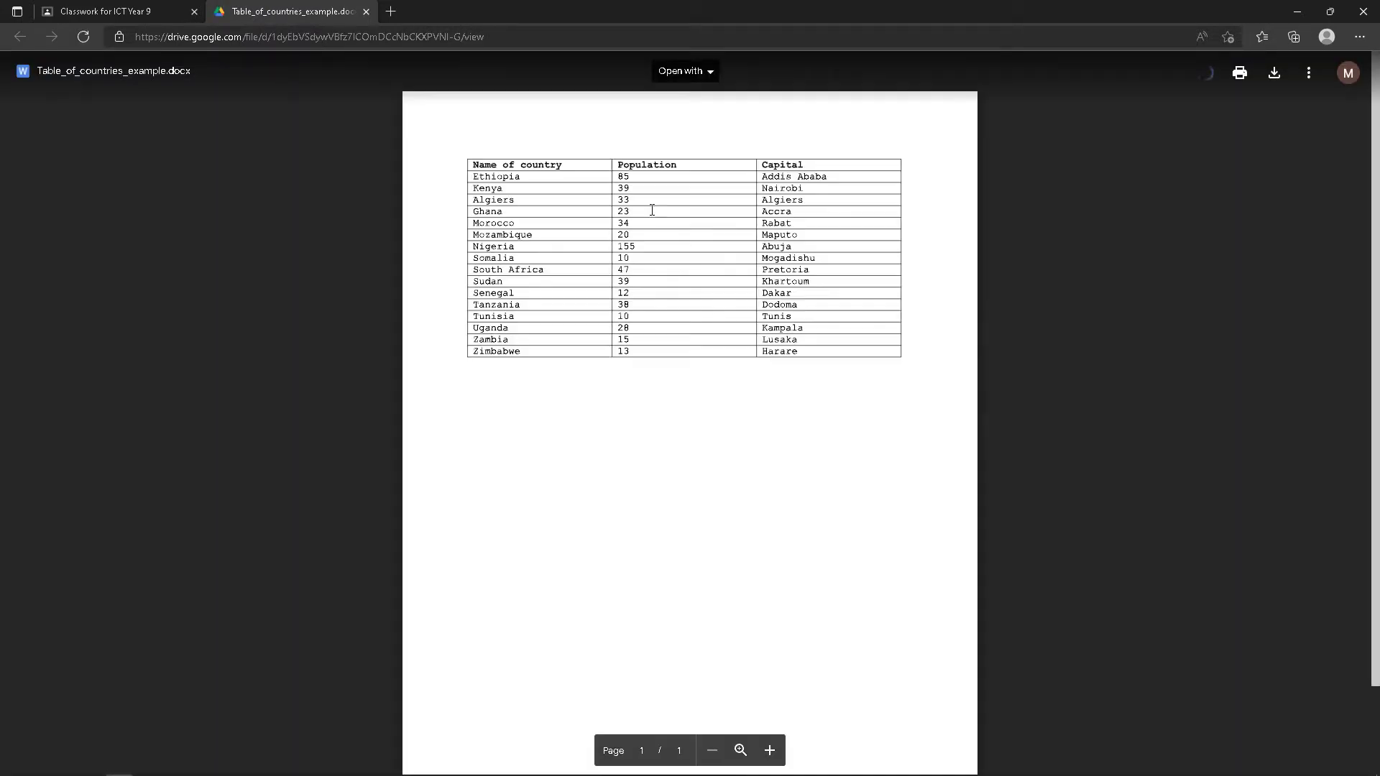
click(711, 72)
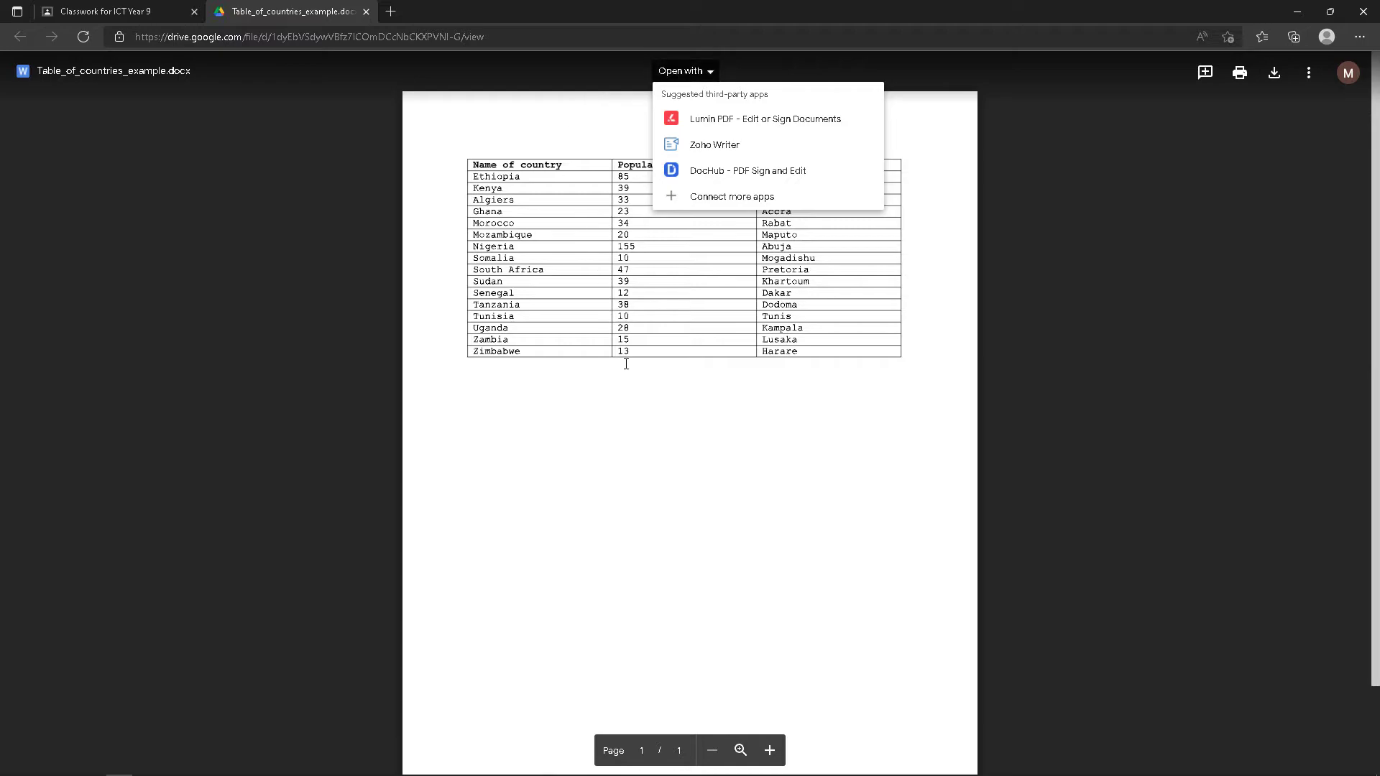
click(619, 343)
click(711, 77)
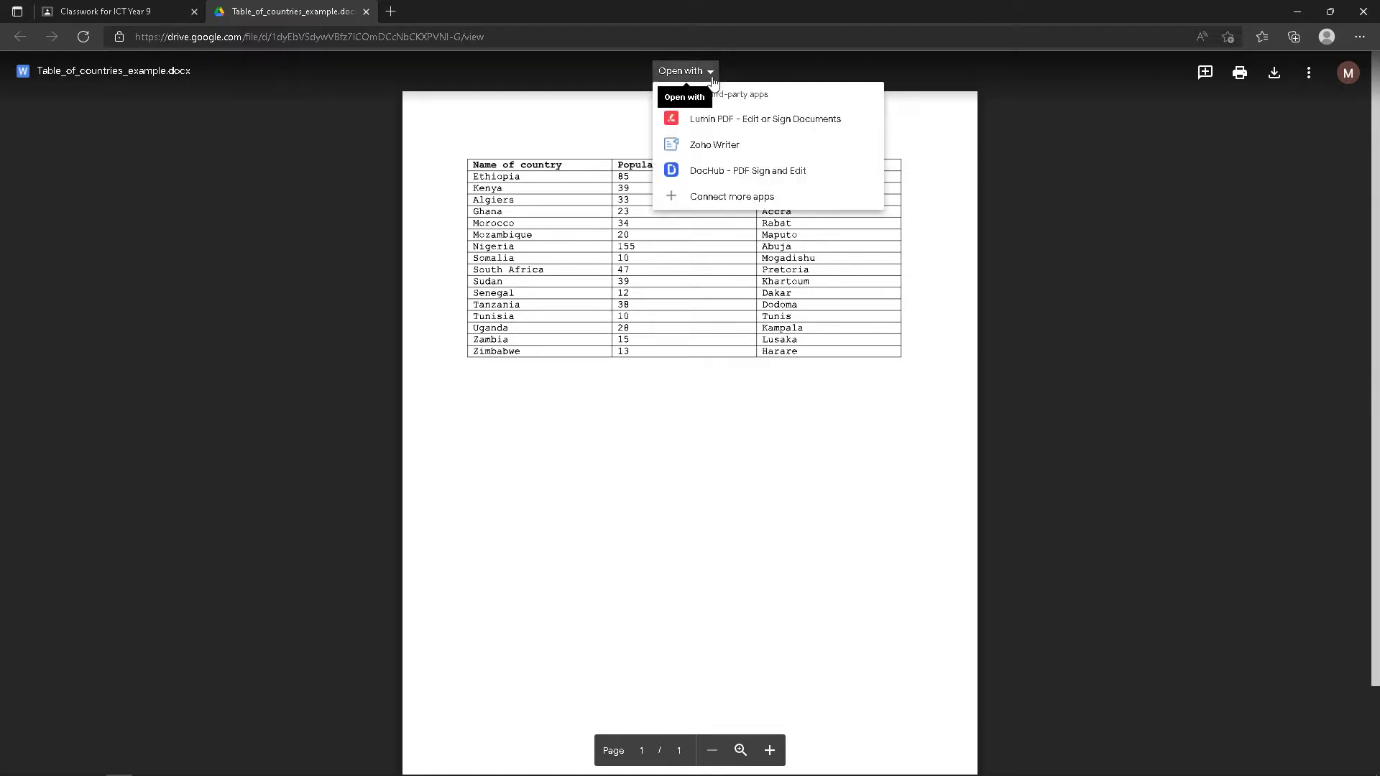
click(708, 388)
click(144, 11)
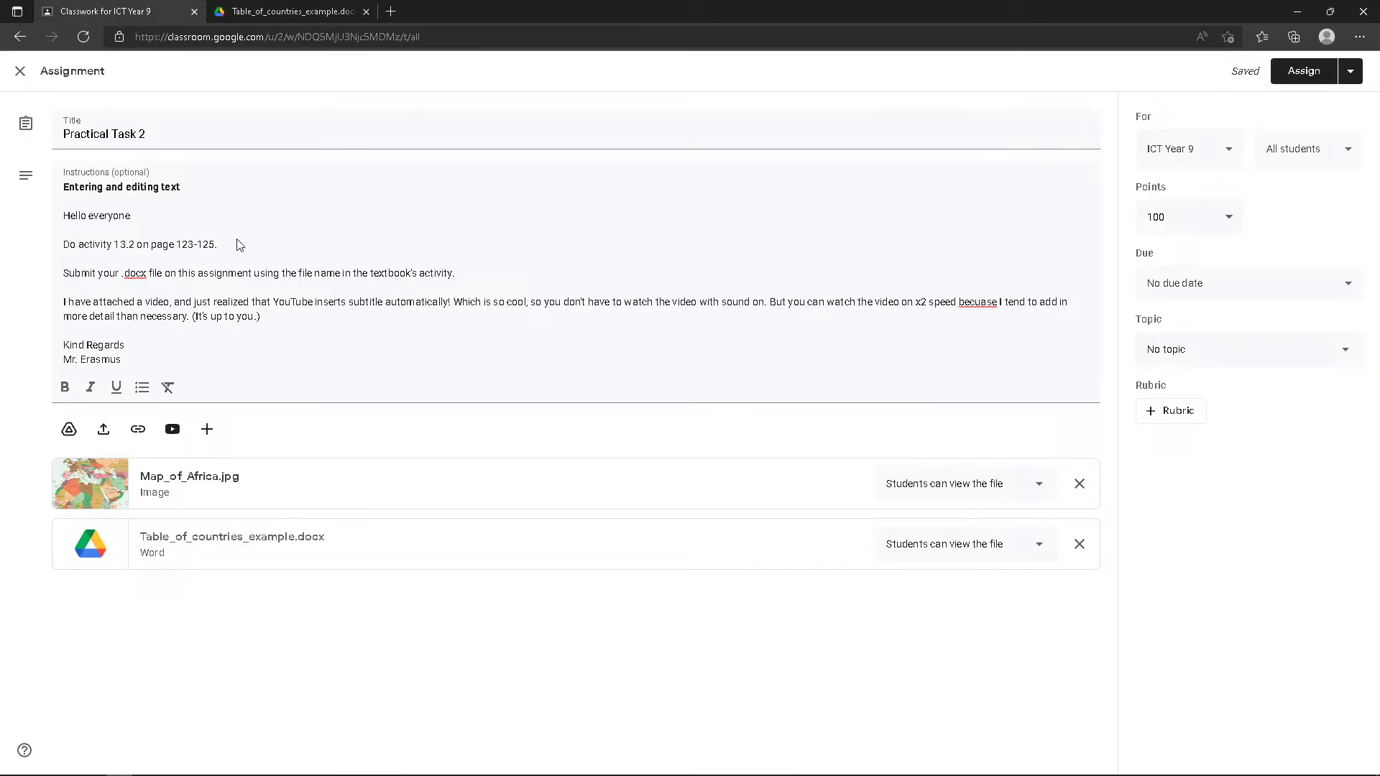
click(288, 6)
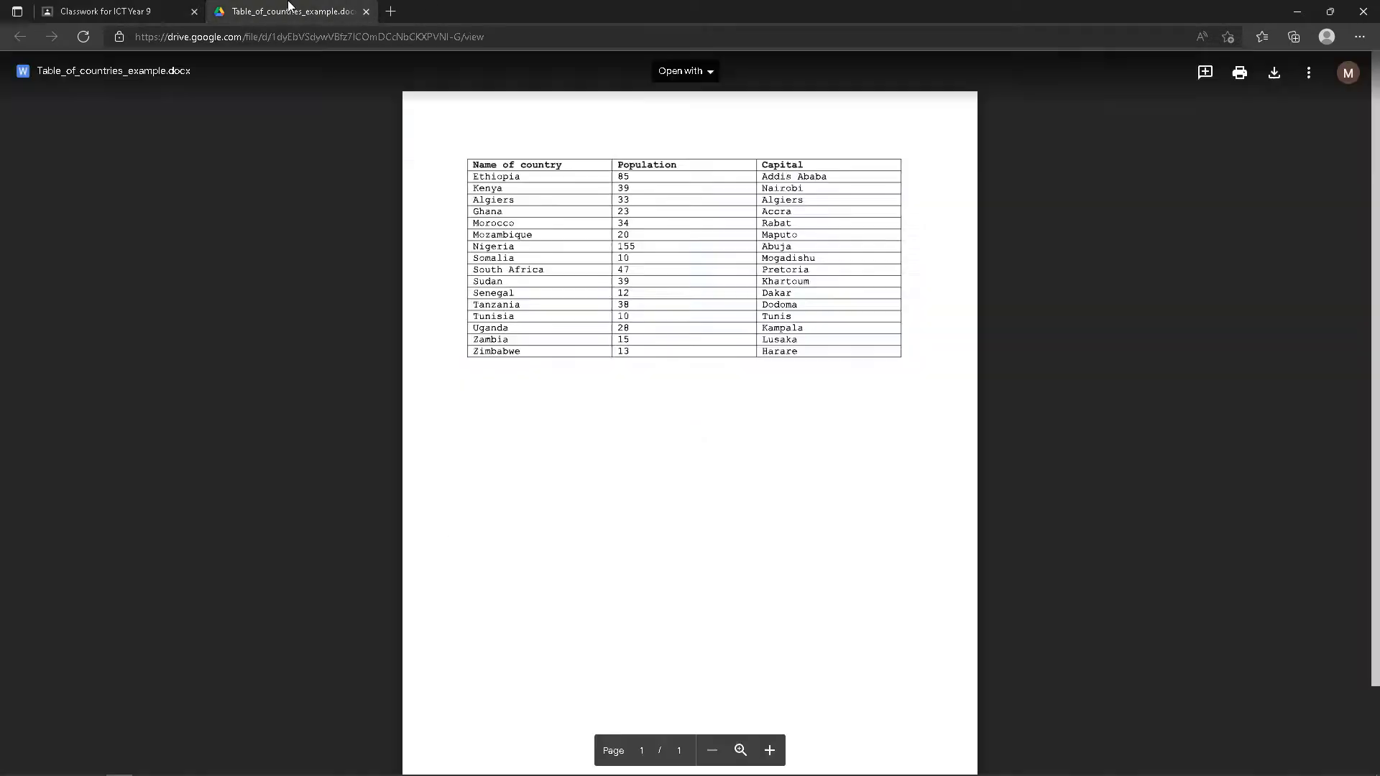
click(710, 70)
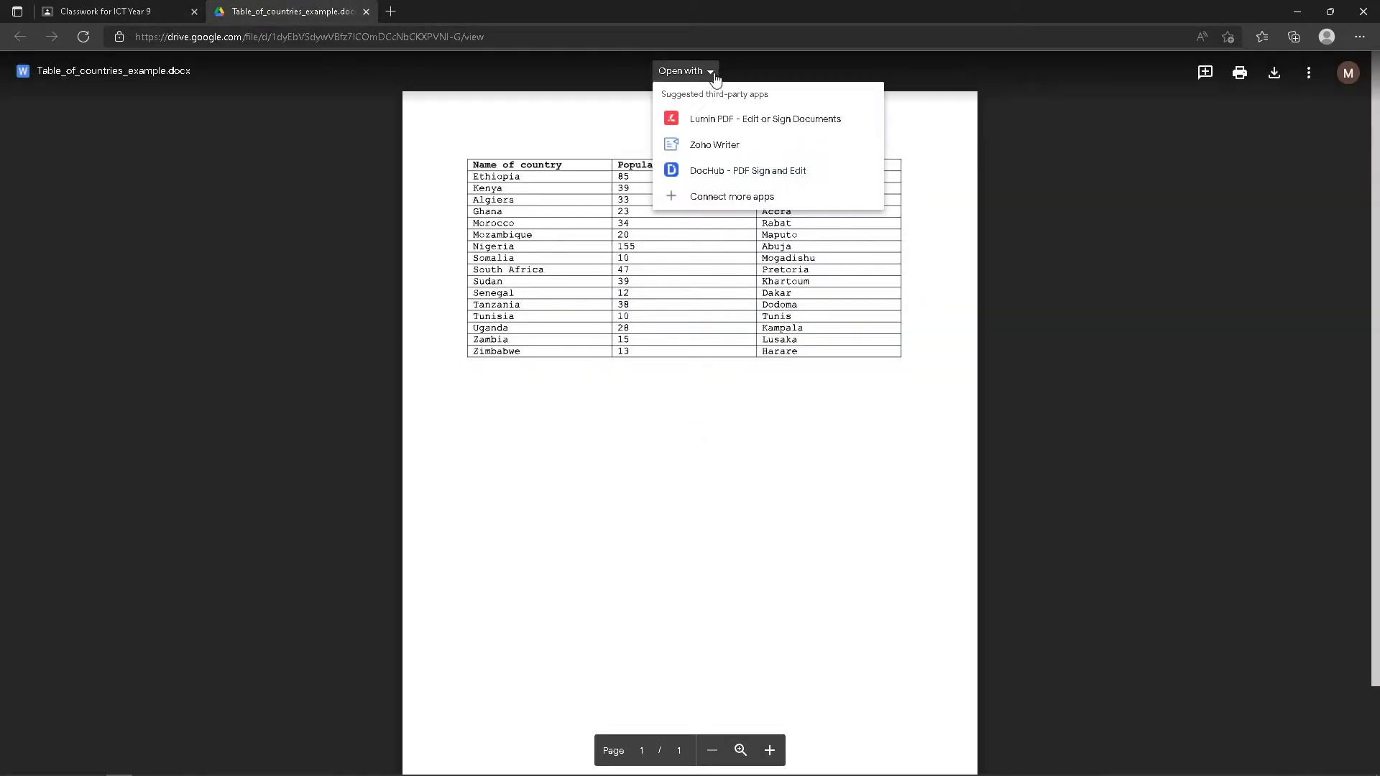
click(120, 8)
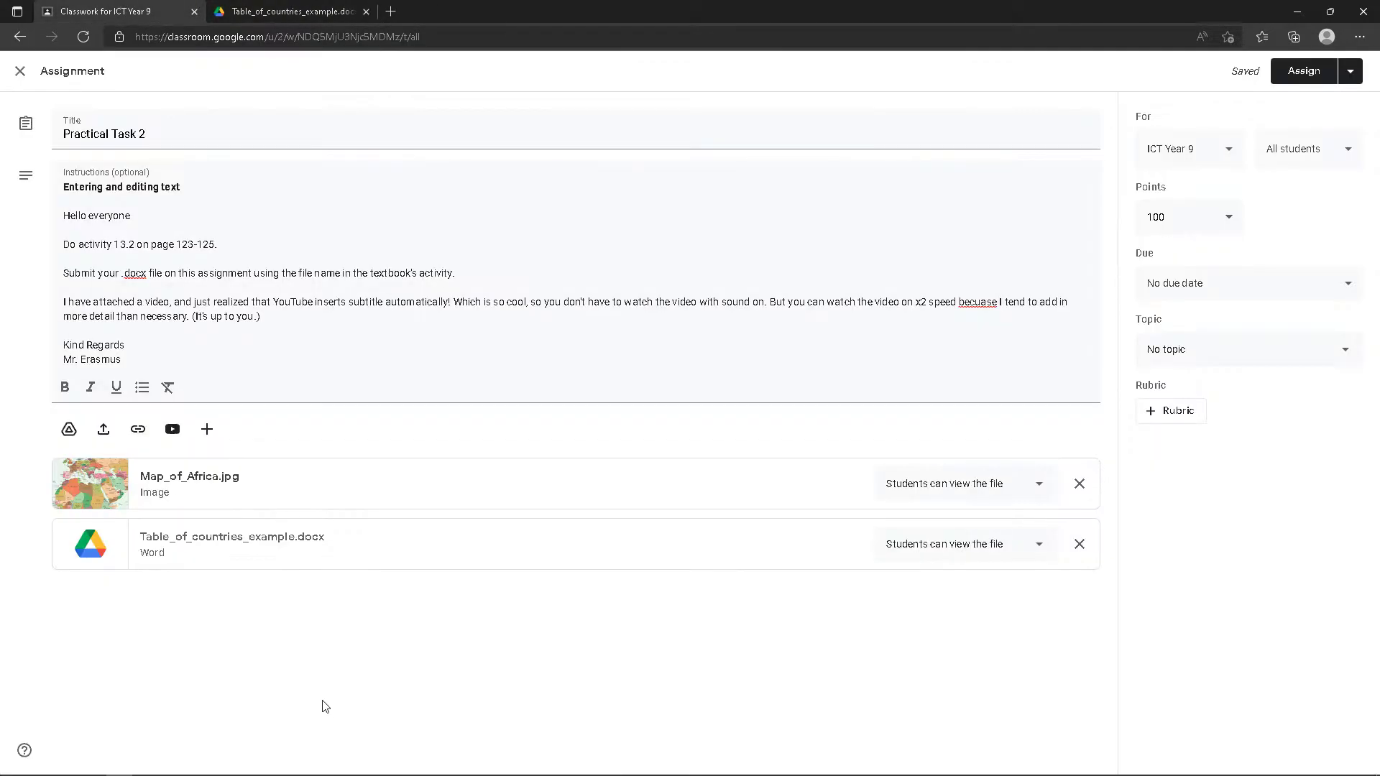
Reopen the attached Table_of_countries_example.docx in a new tab, open it with Google Docs, and close the leftover preview tabs
right_click(248, 548)
click(386, 253)
click(366, 12)
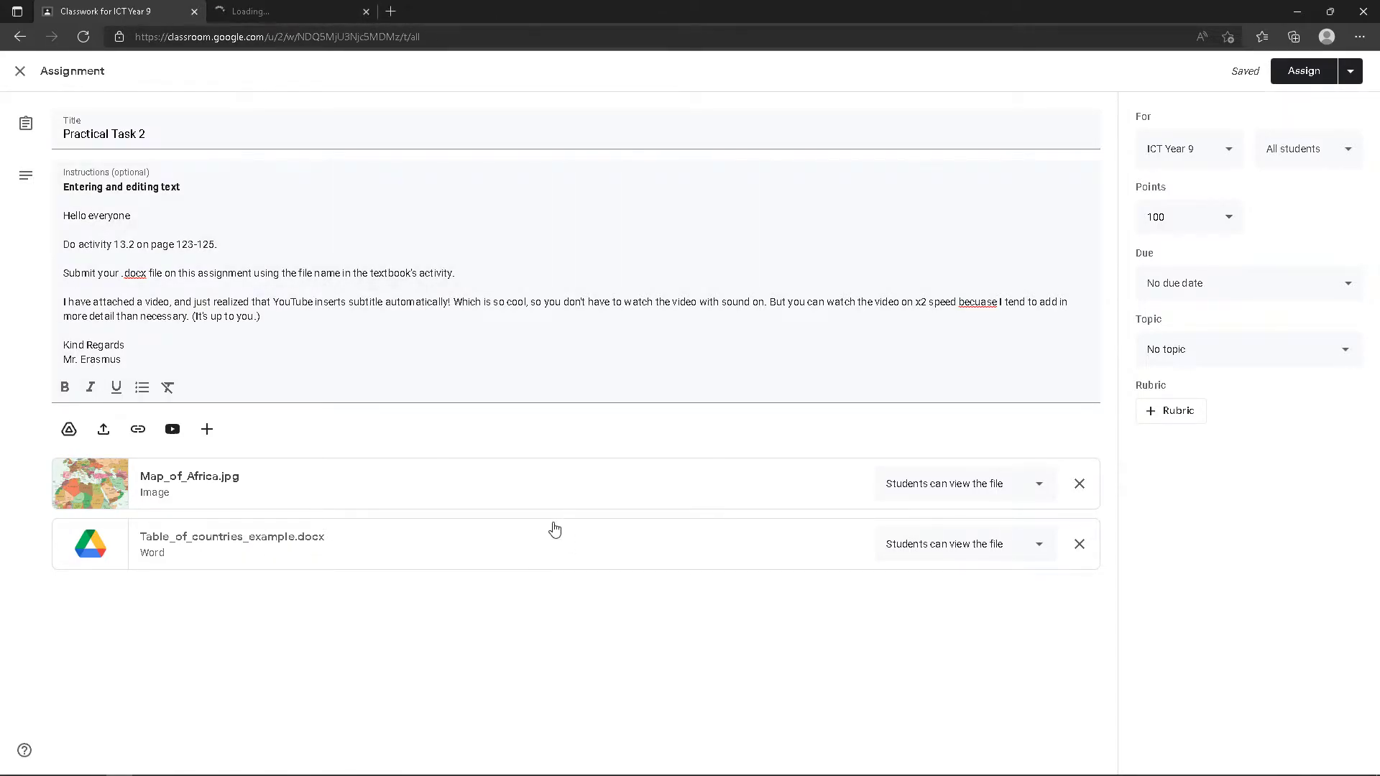
click(305, 10)
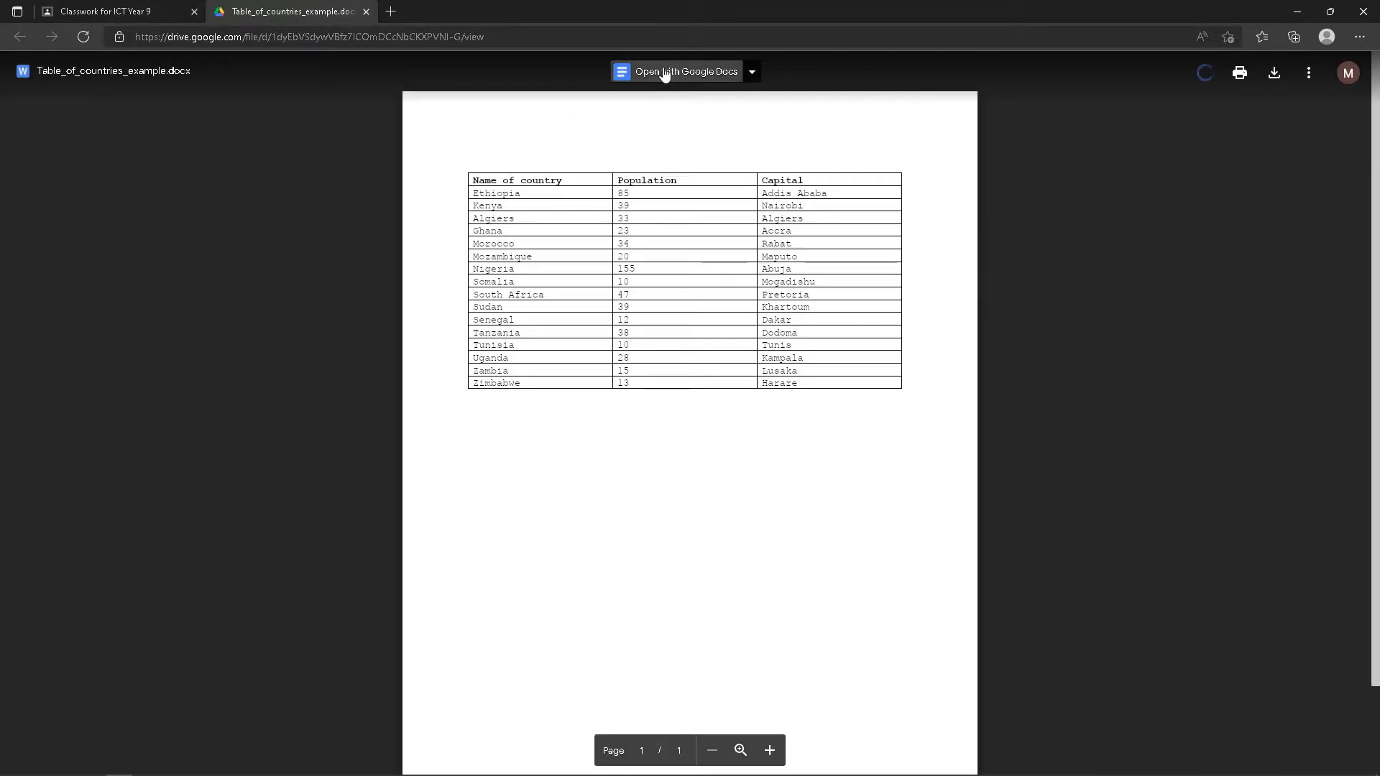
click(669, 73)
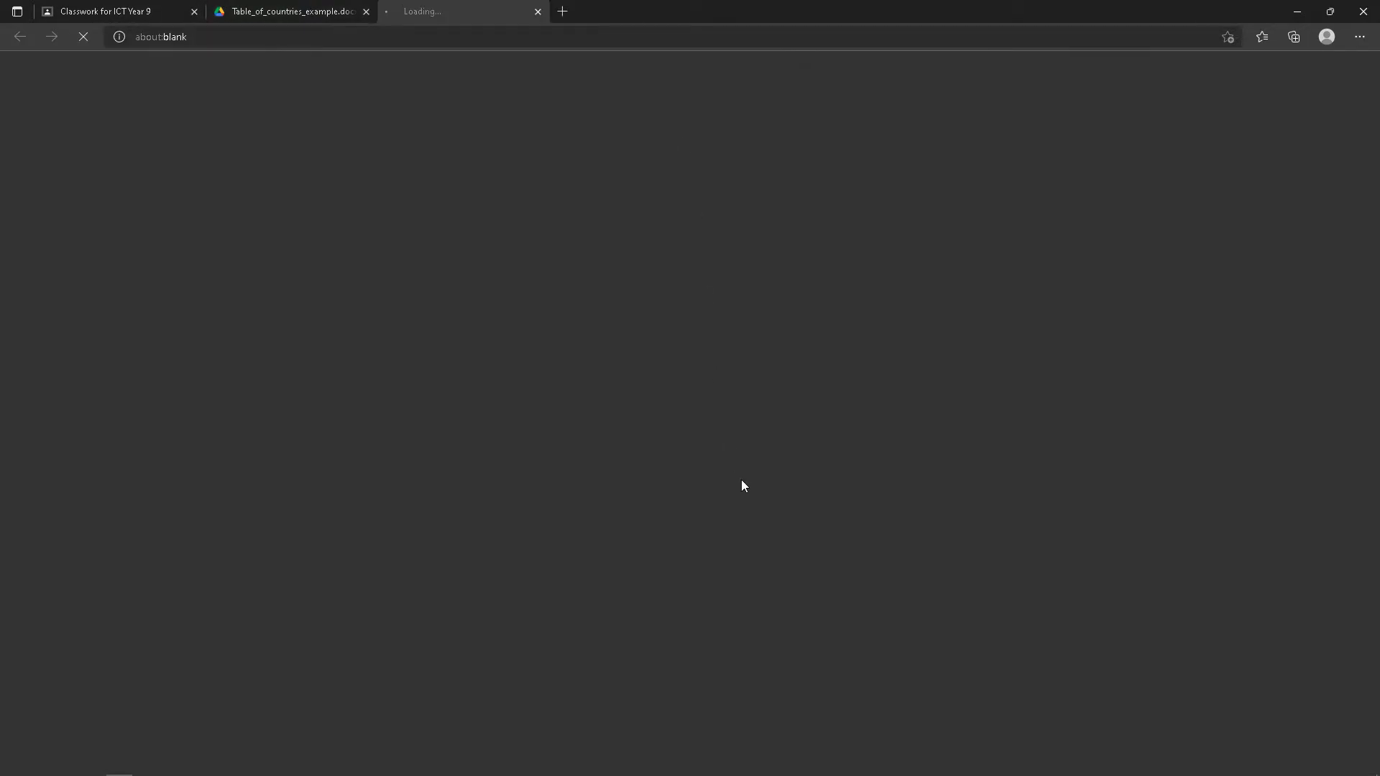
click(287, 11)
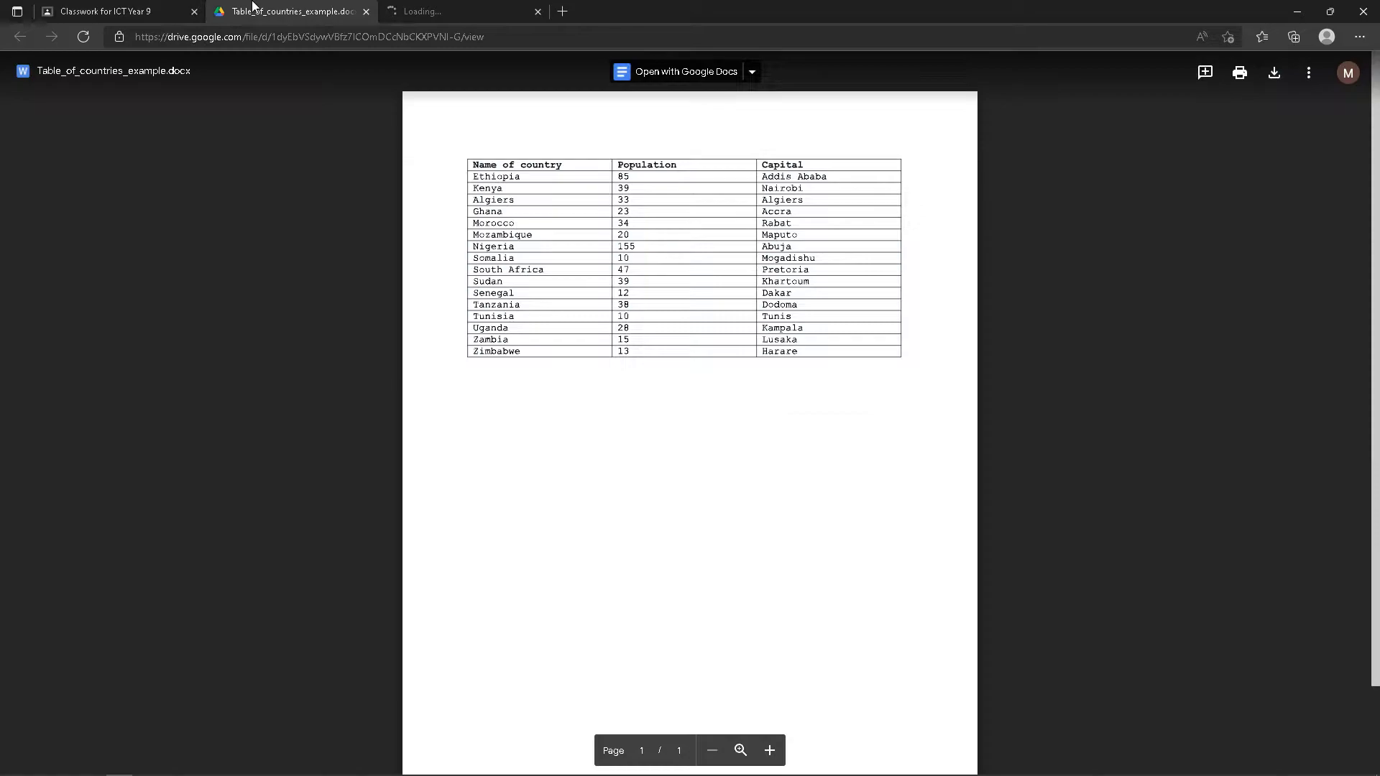
click(436, 11)
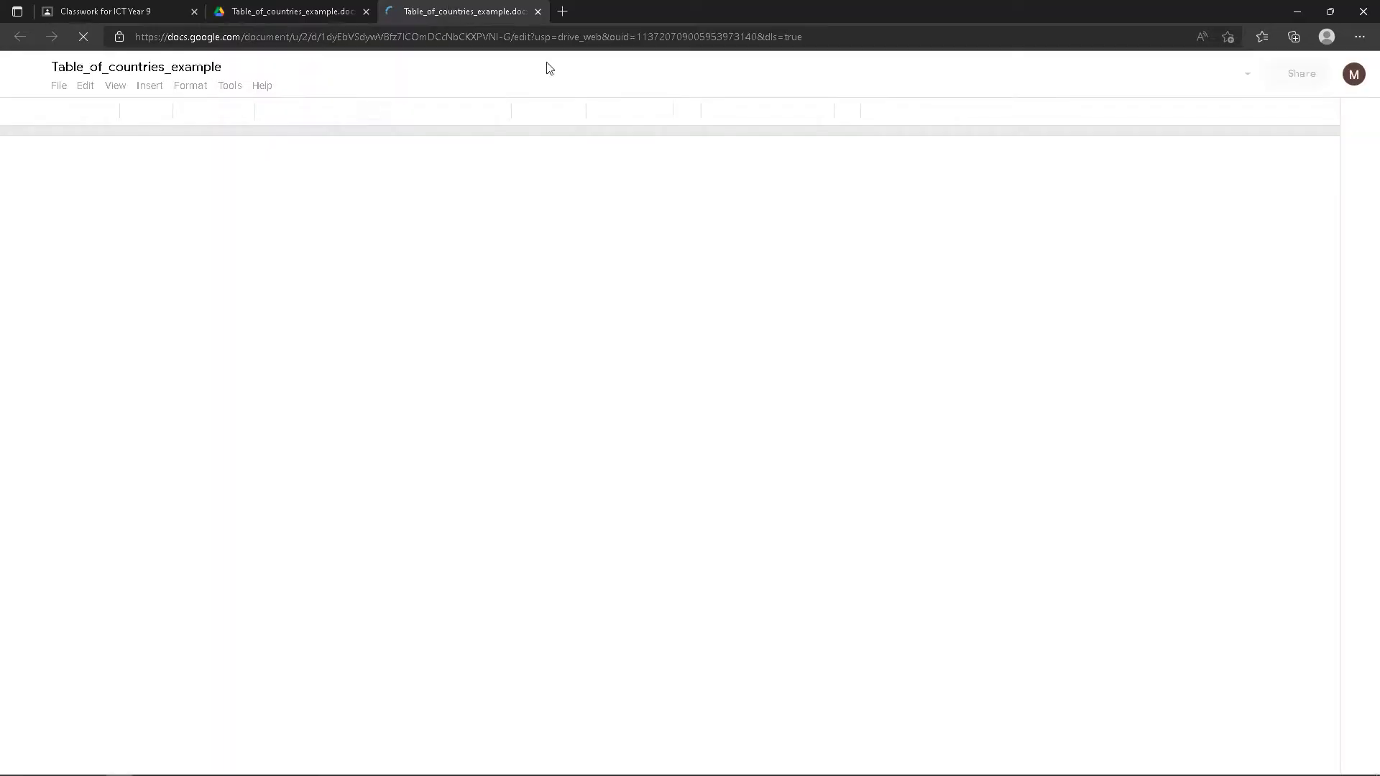
click(366, 12)
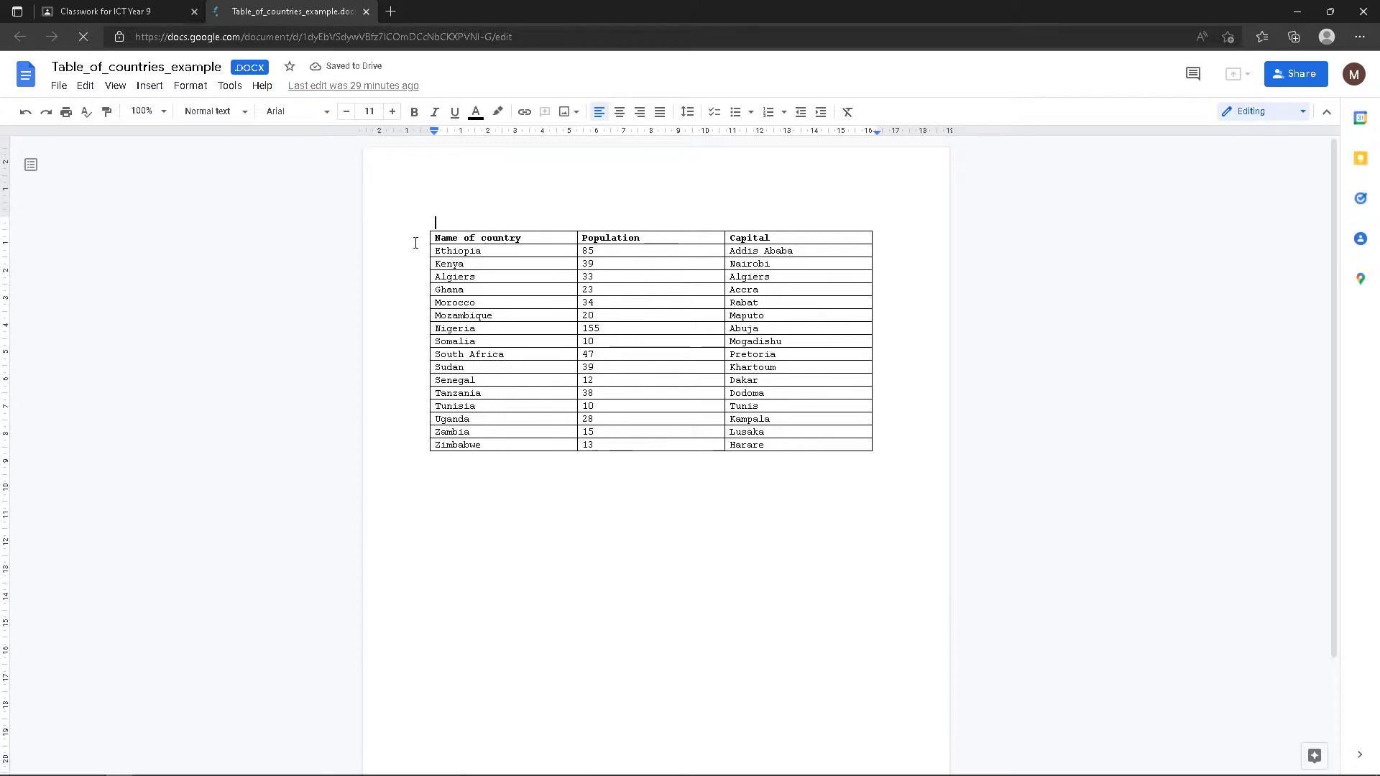
Select the whole countries table together with the blank lines above and below it, and copy it
drag(437, 219, 886, 443)
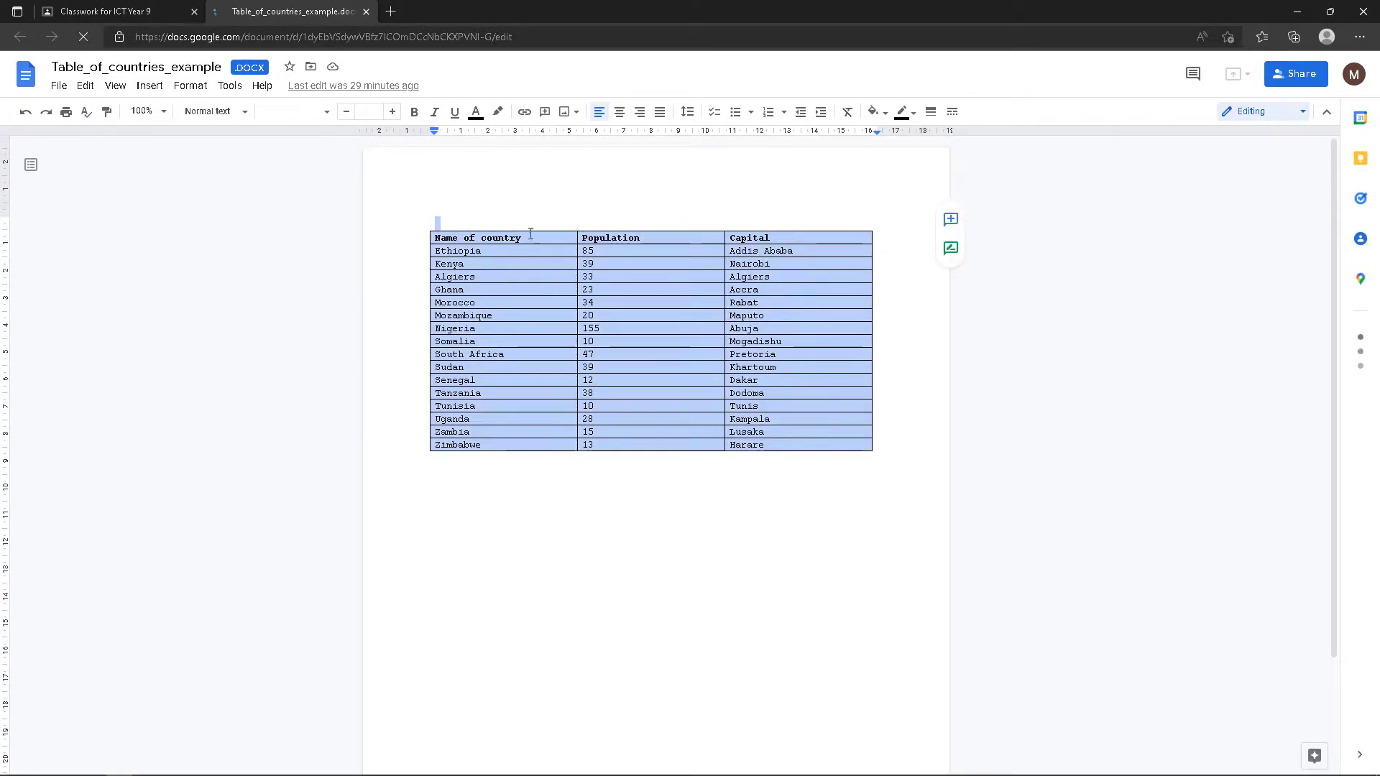
click(462, 204)
drag(436, 222, 877, 462)
key(ctrl+c)
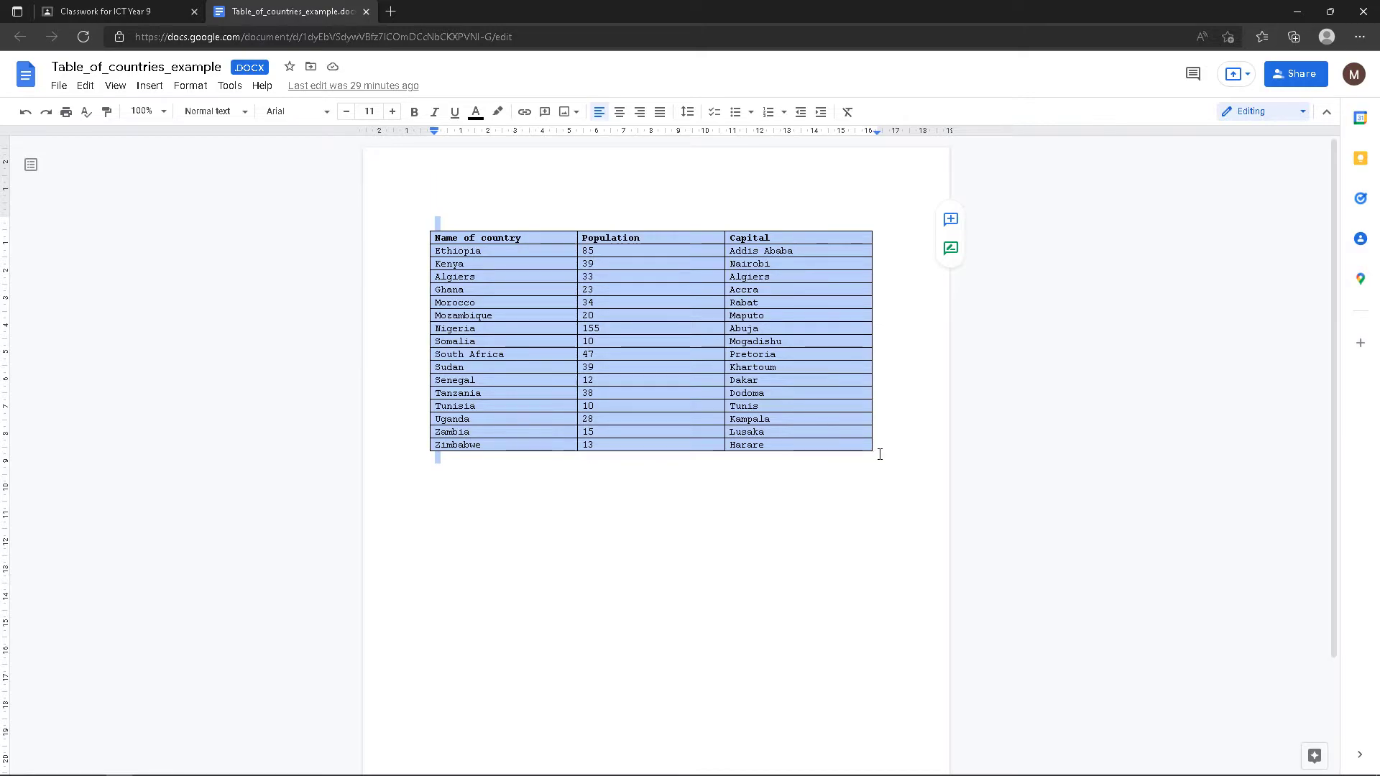
Repeat the copy of the selected countries table using the On-Screen Keyboard, and minimise the keyboard
mouse_move(336, 774)
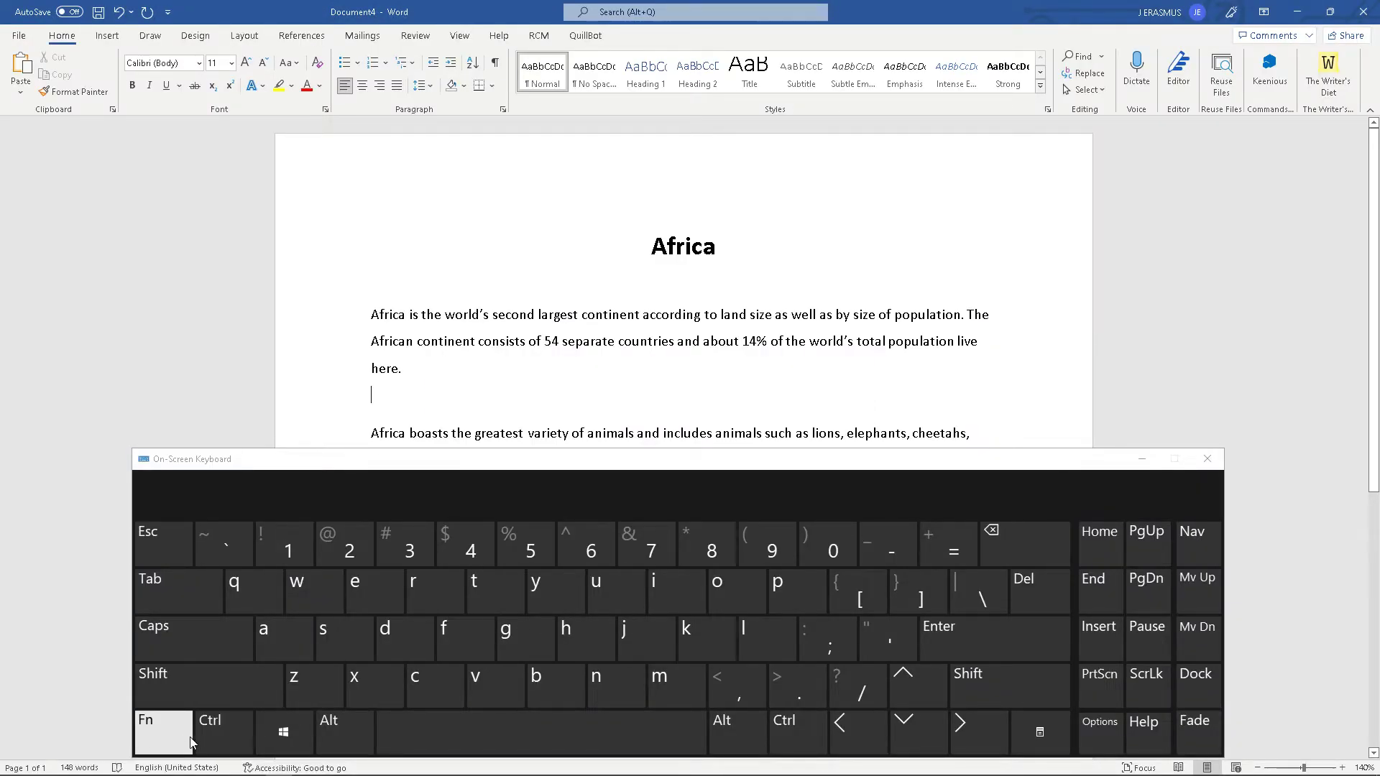
mouse_move(267, 772)
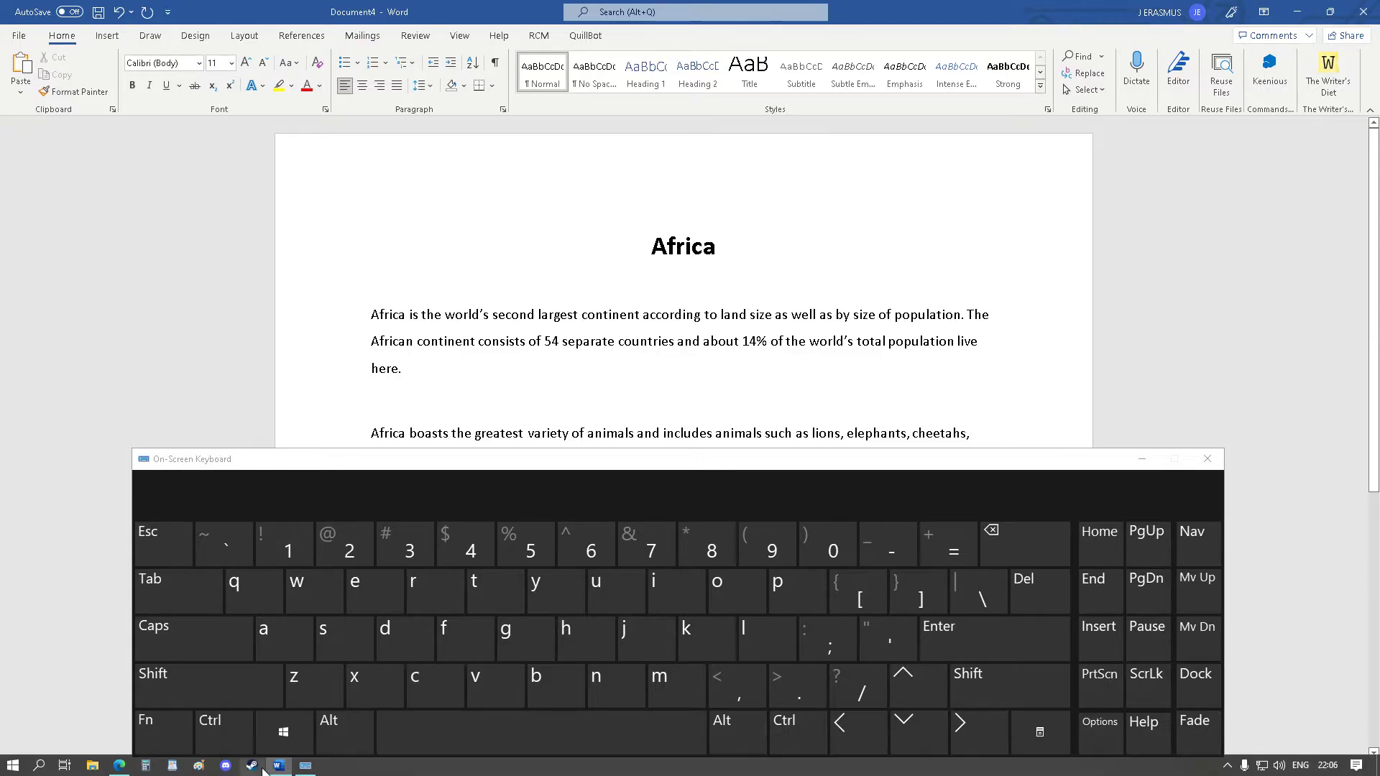
click(120, 766)
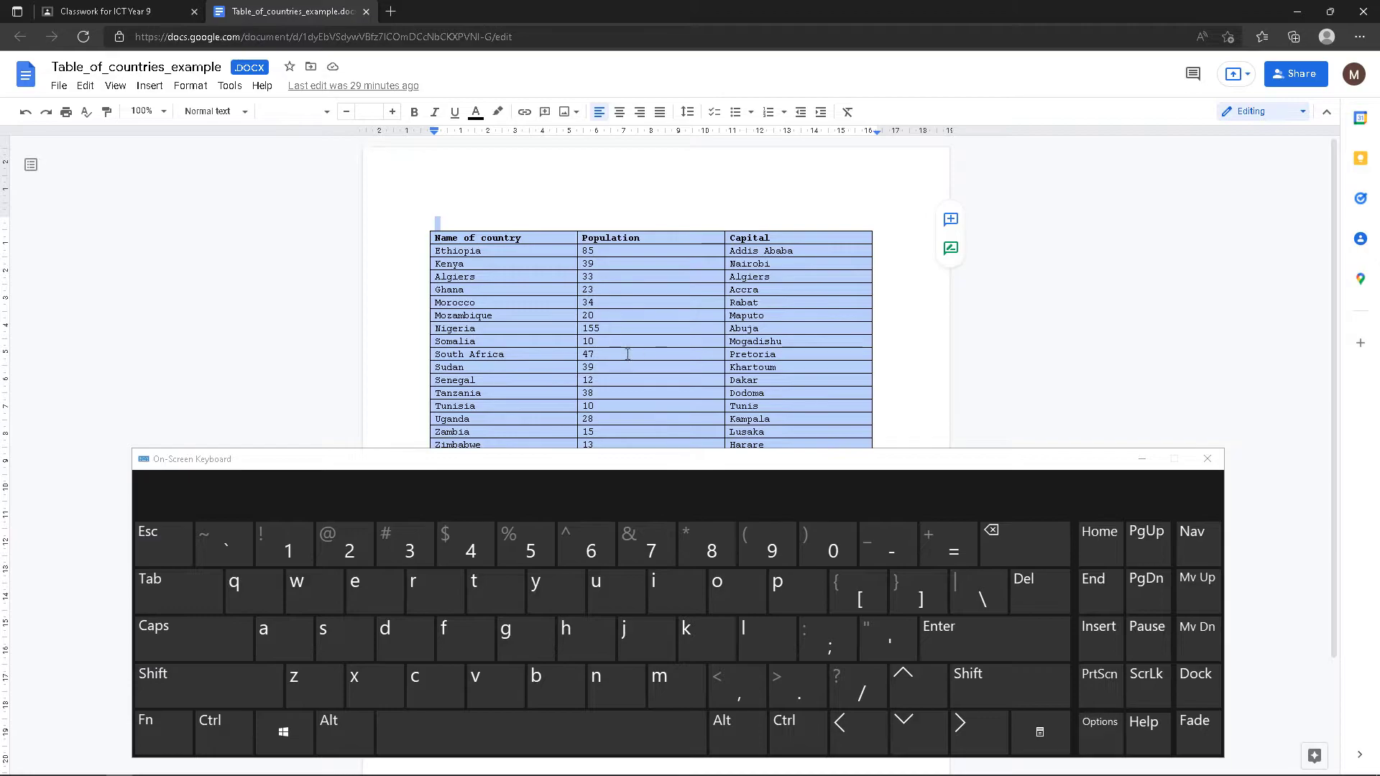
click(222, 731)
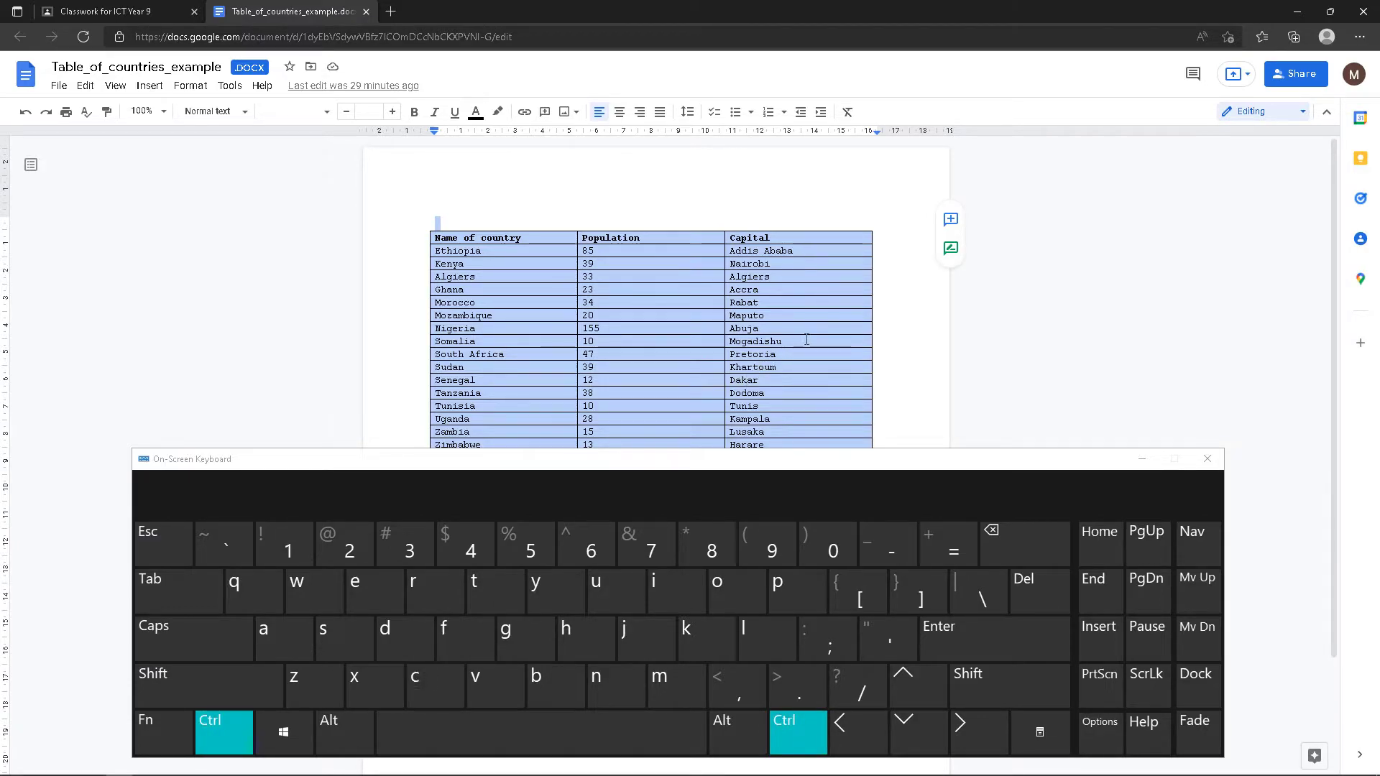
click(434, 683)
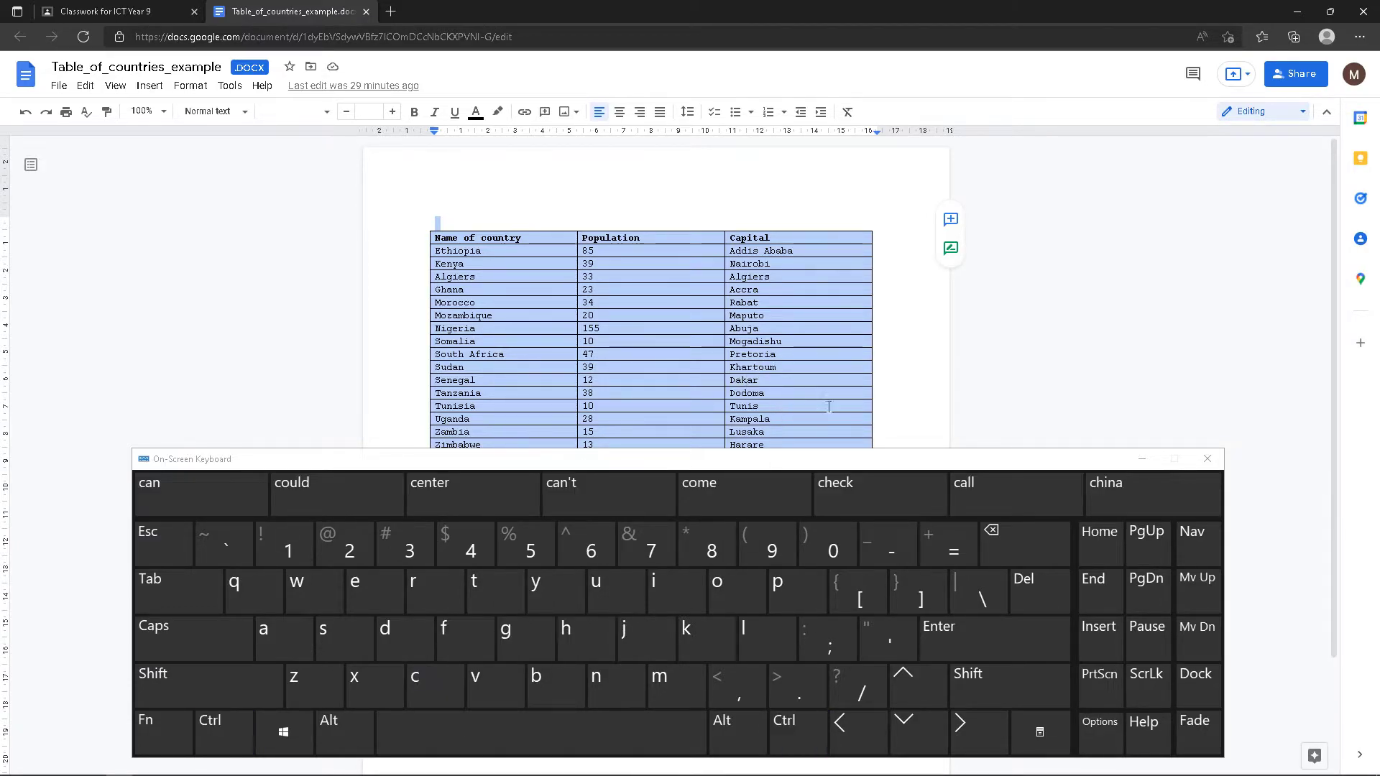
click(1143, 458)
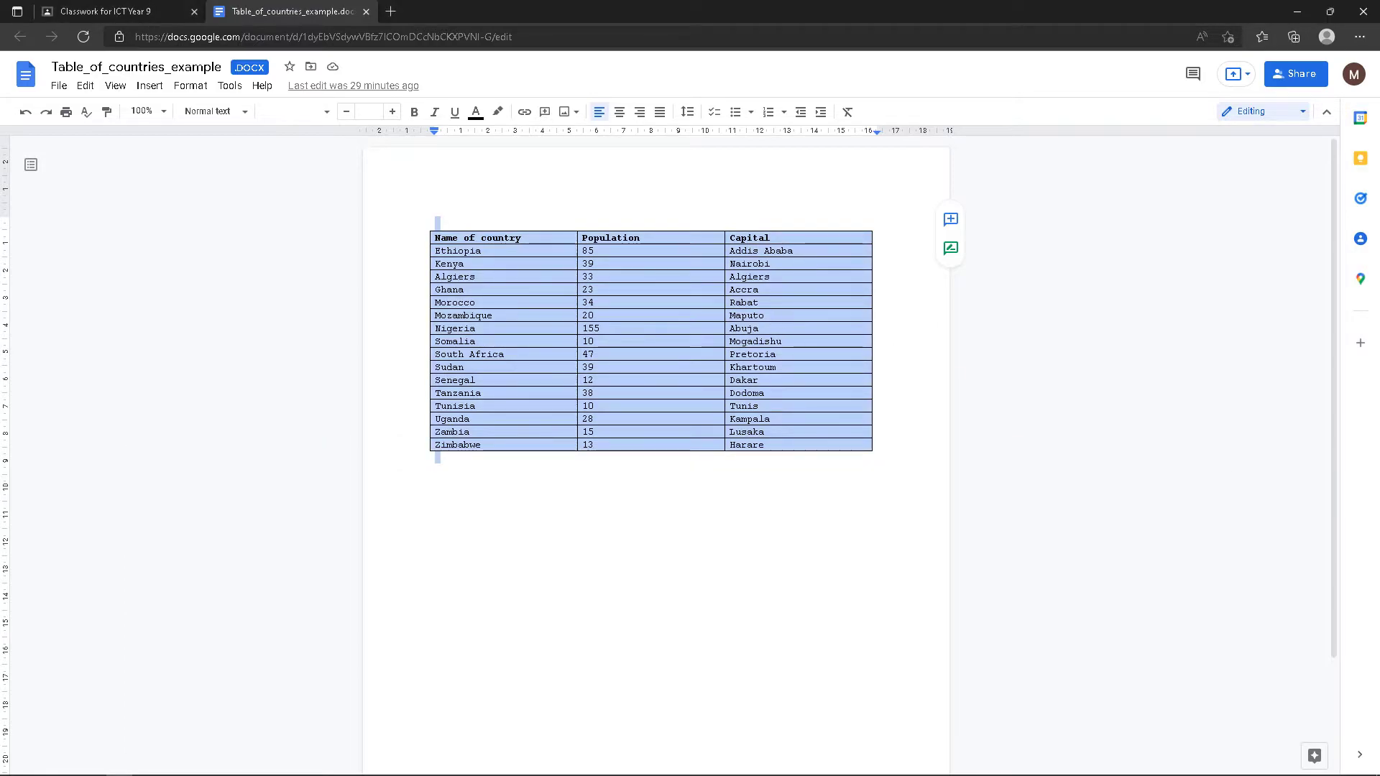
Switch to the Africa document in Word and paste the countries table on the blank line under the first paragraph
click(279, 765)
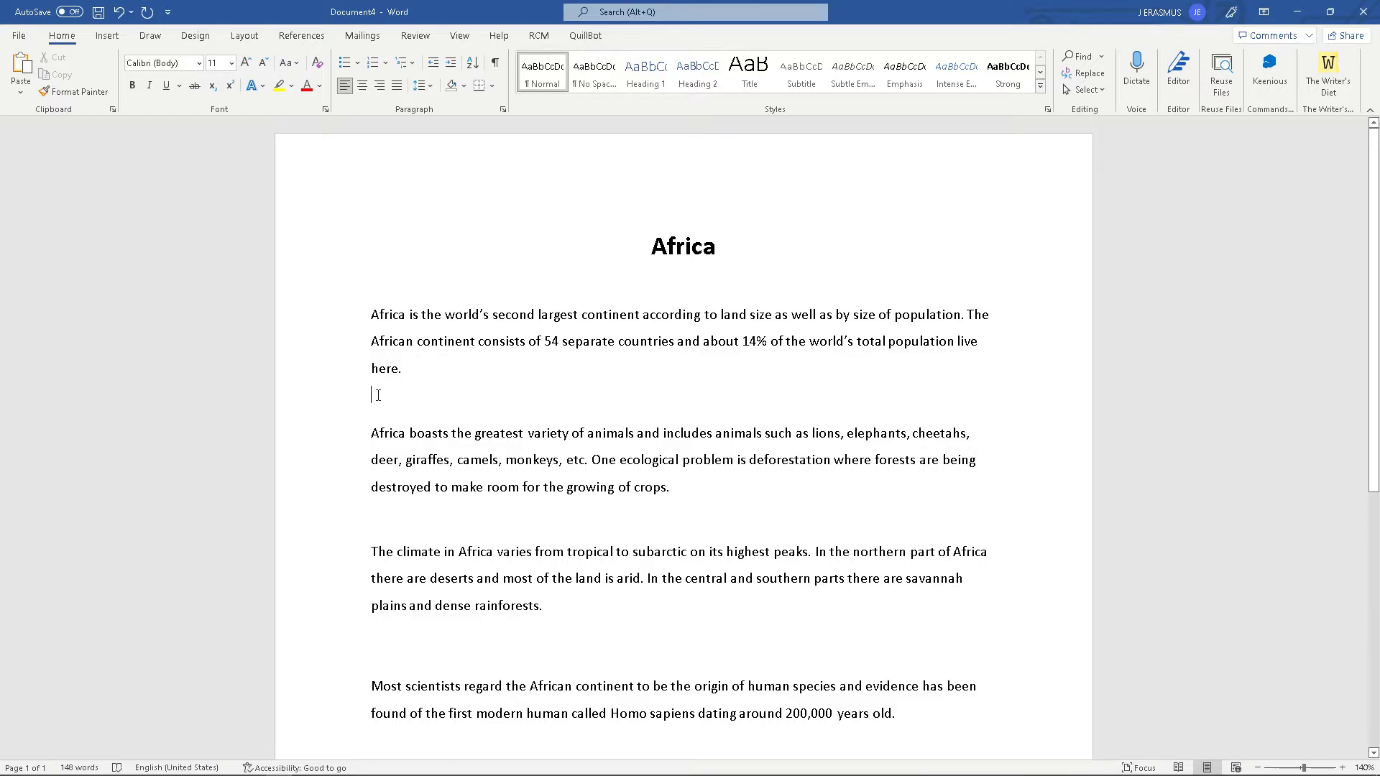
click(281, 766)
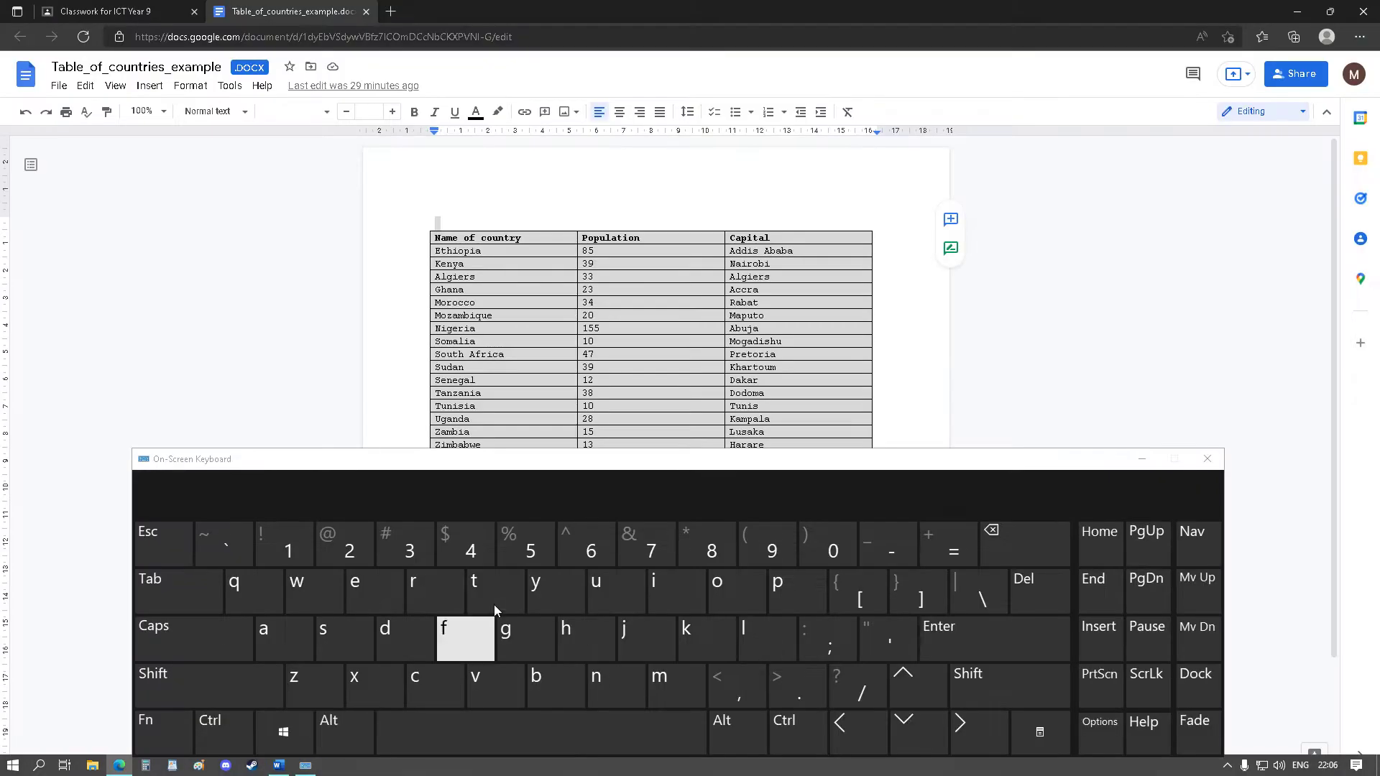
click(490, 682)
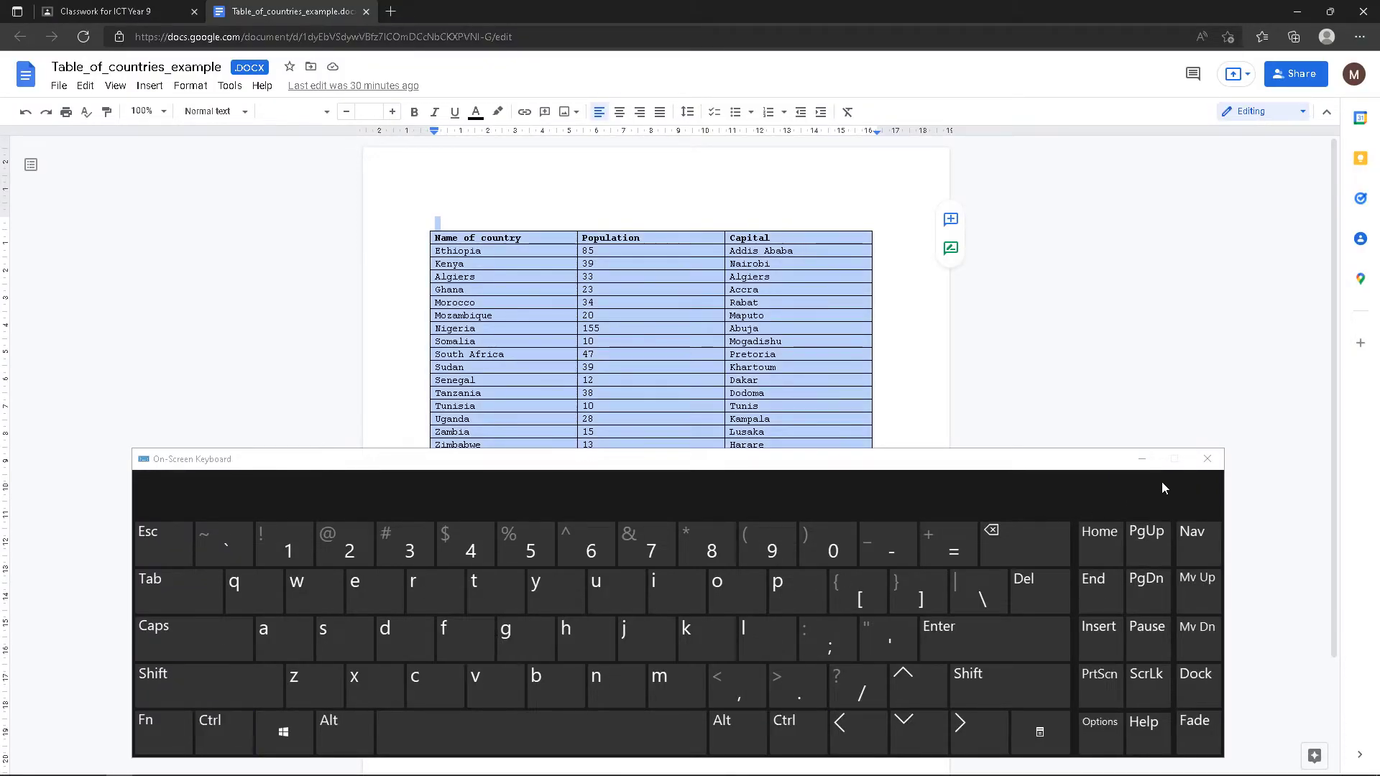
click(1142, 459)
key(alt+Tab)
key(Tab)
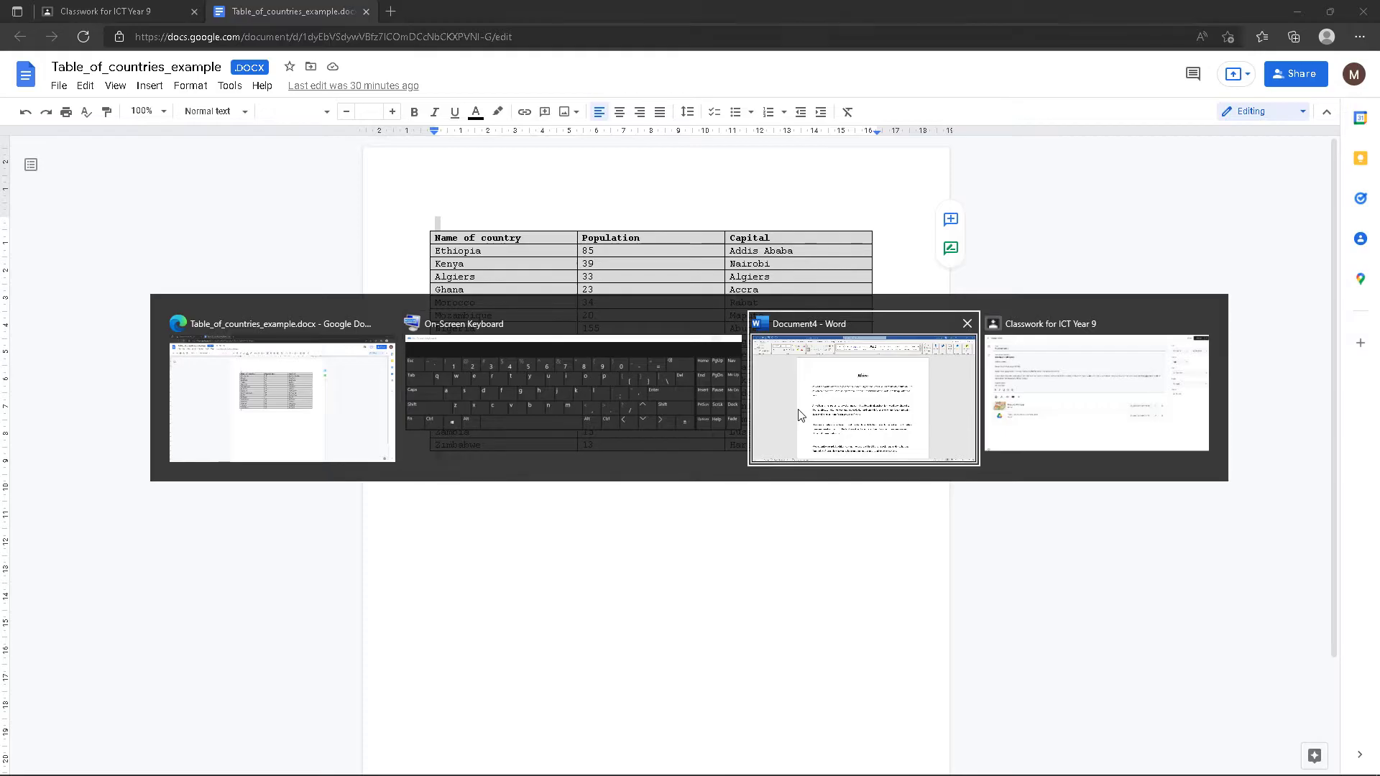
key(ctrl+v)
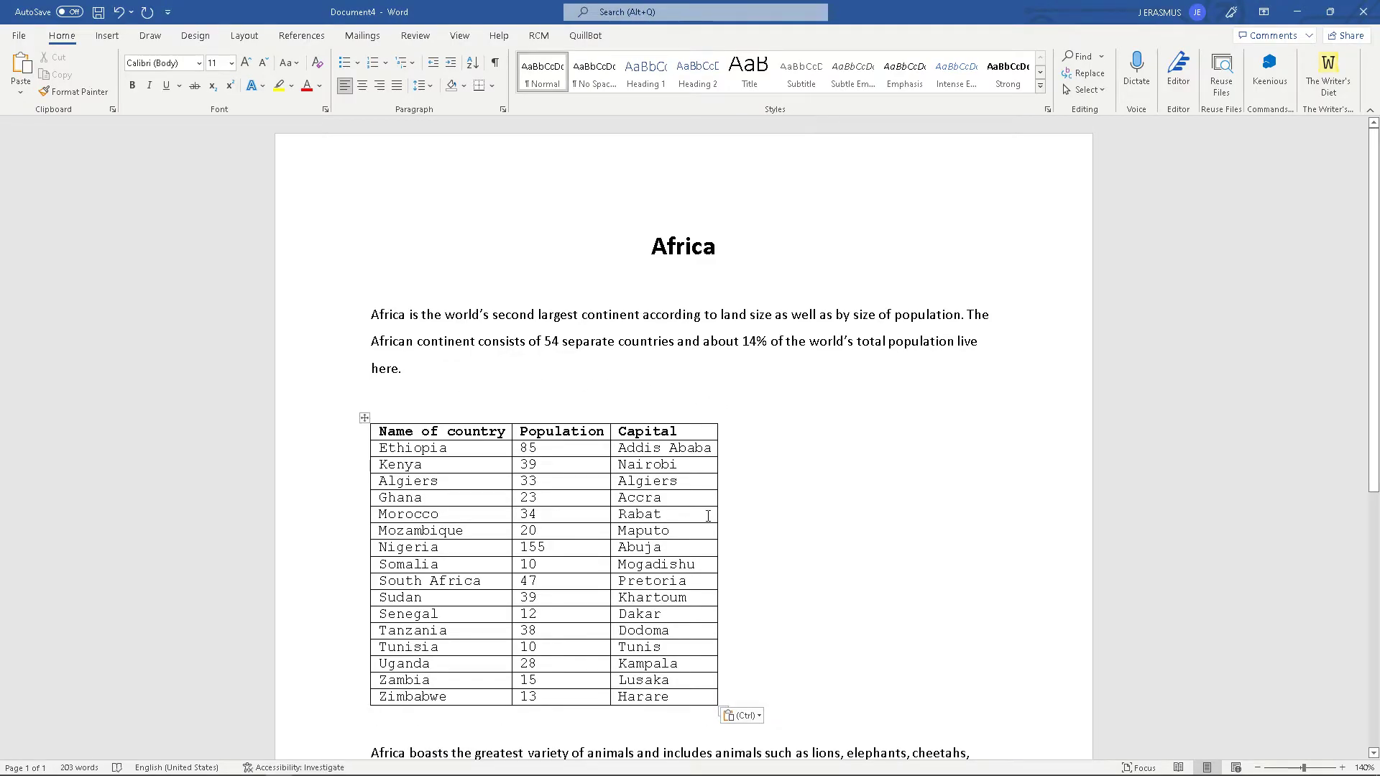
Stretch the pasted table to the full text width with roughly even columns, and remove the blank line above it
scroll(470, 406, down, 1)
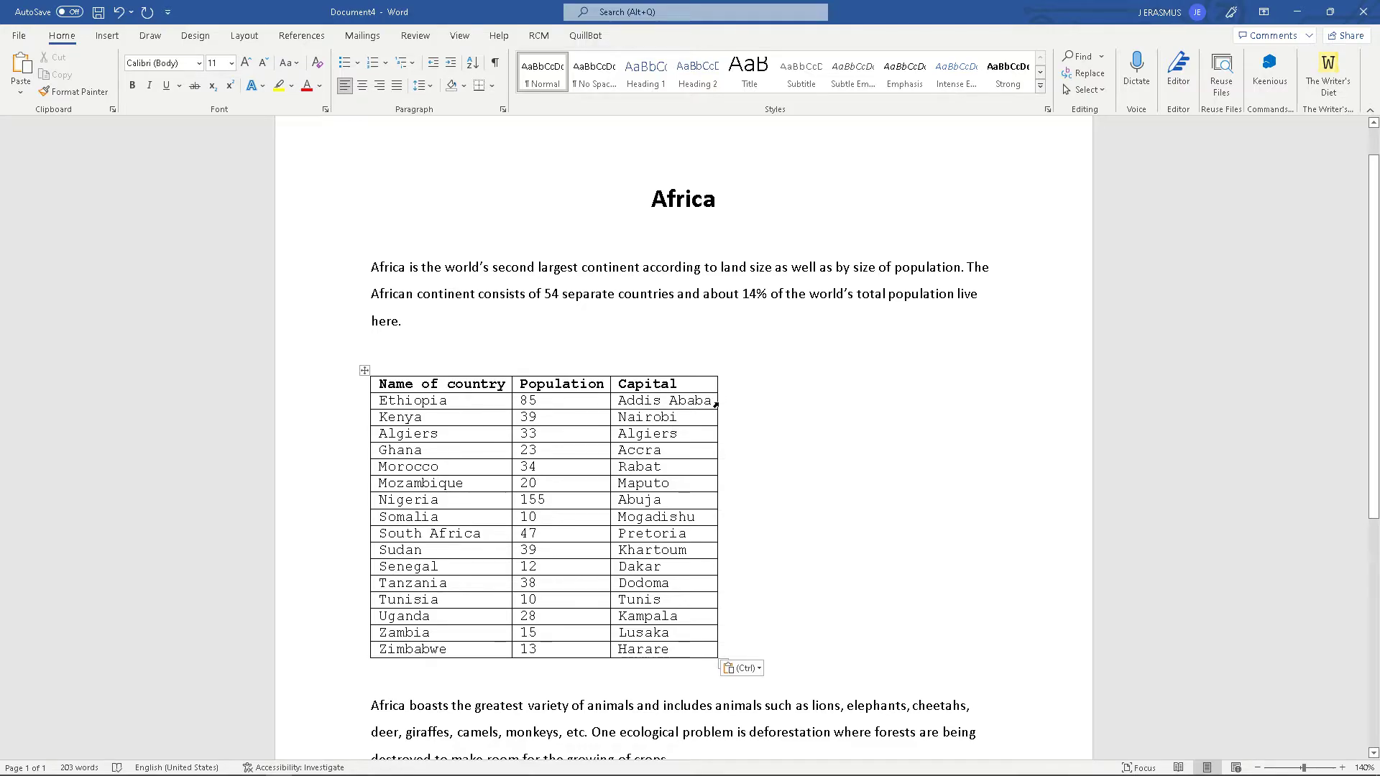
drag(716, 394, 996, 419)
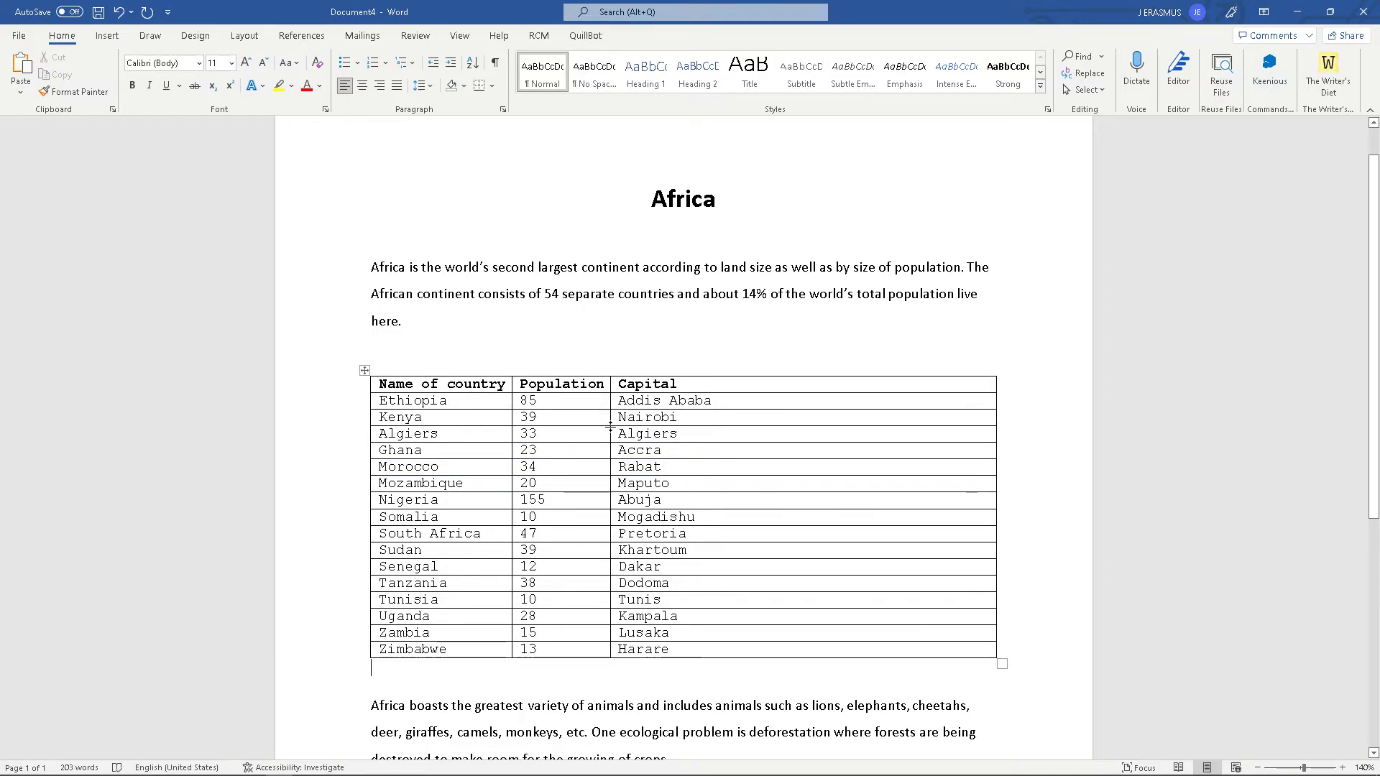
drag(608, 417, 768, 417)
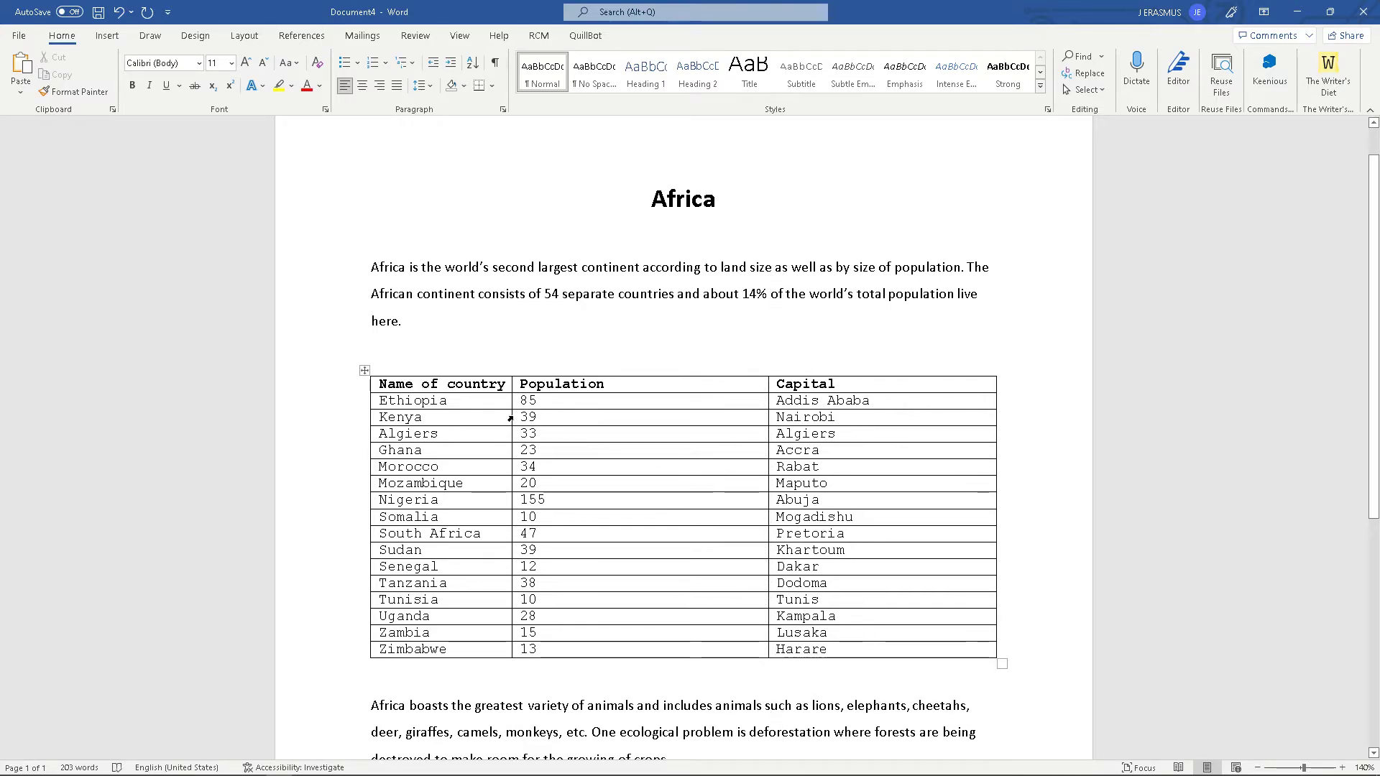
drag(512, 417, 566, 416)
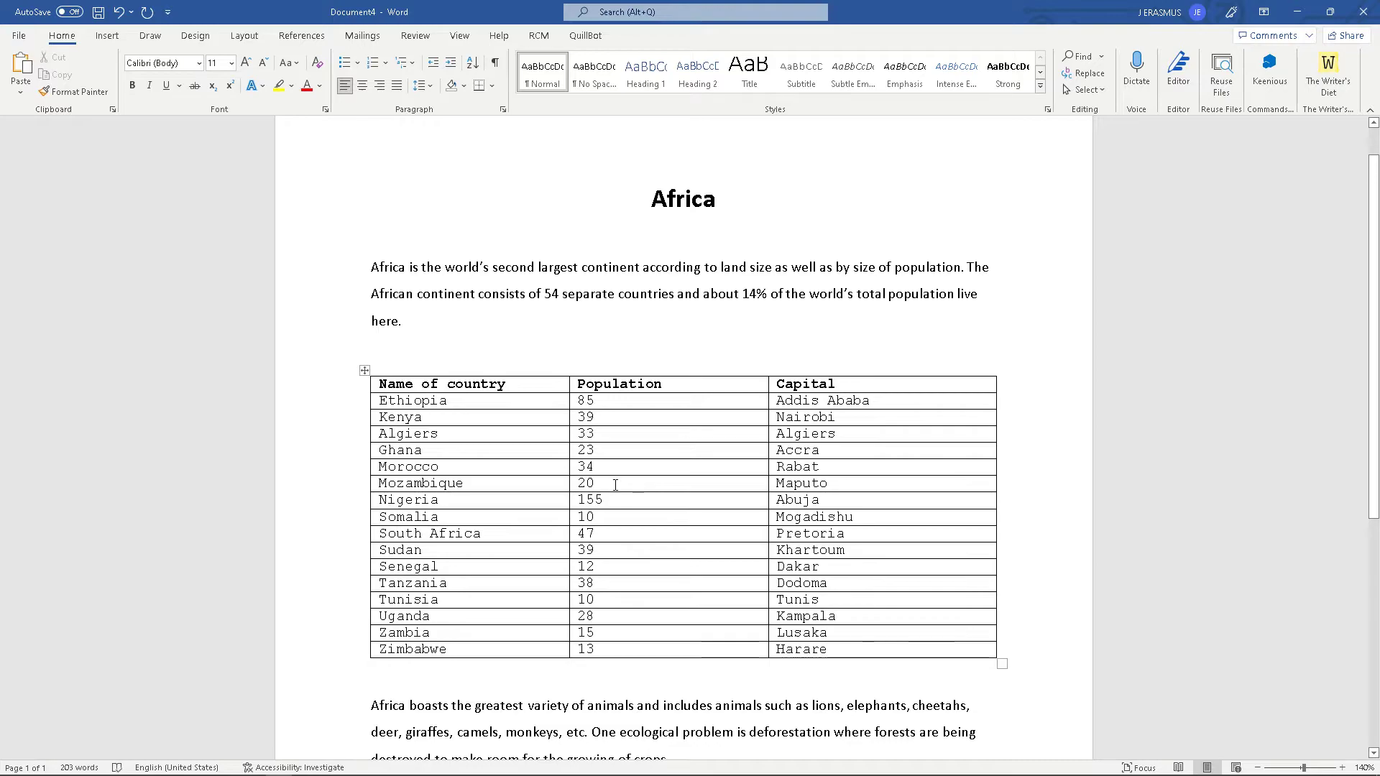
click(407, 345)
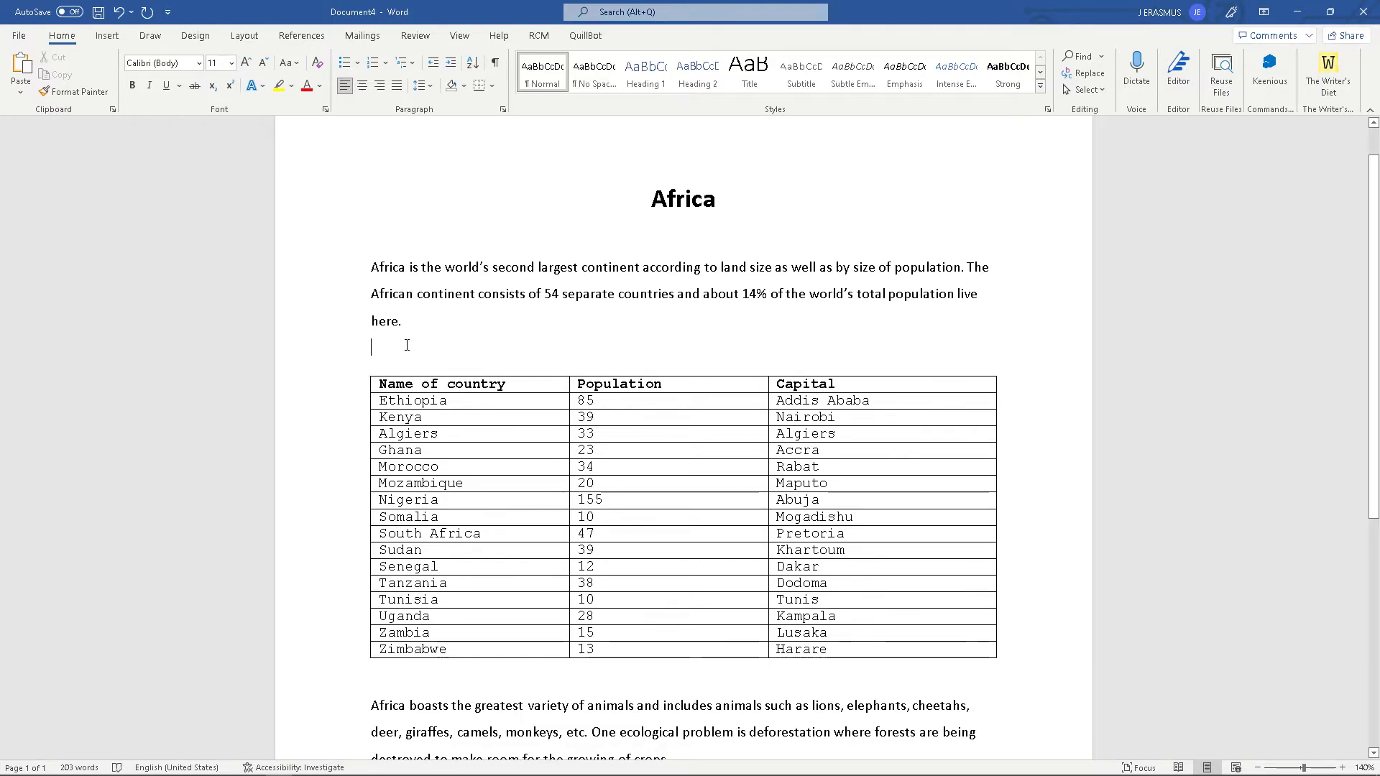
key(Delete)
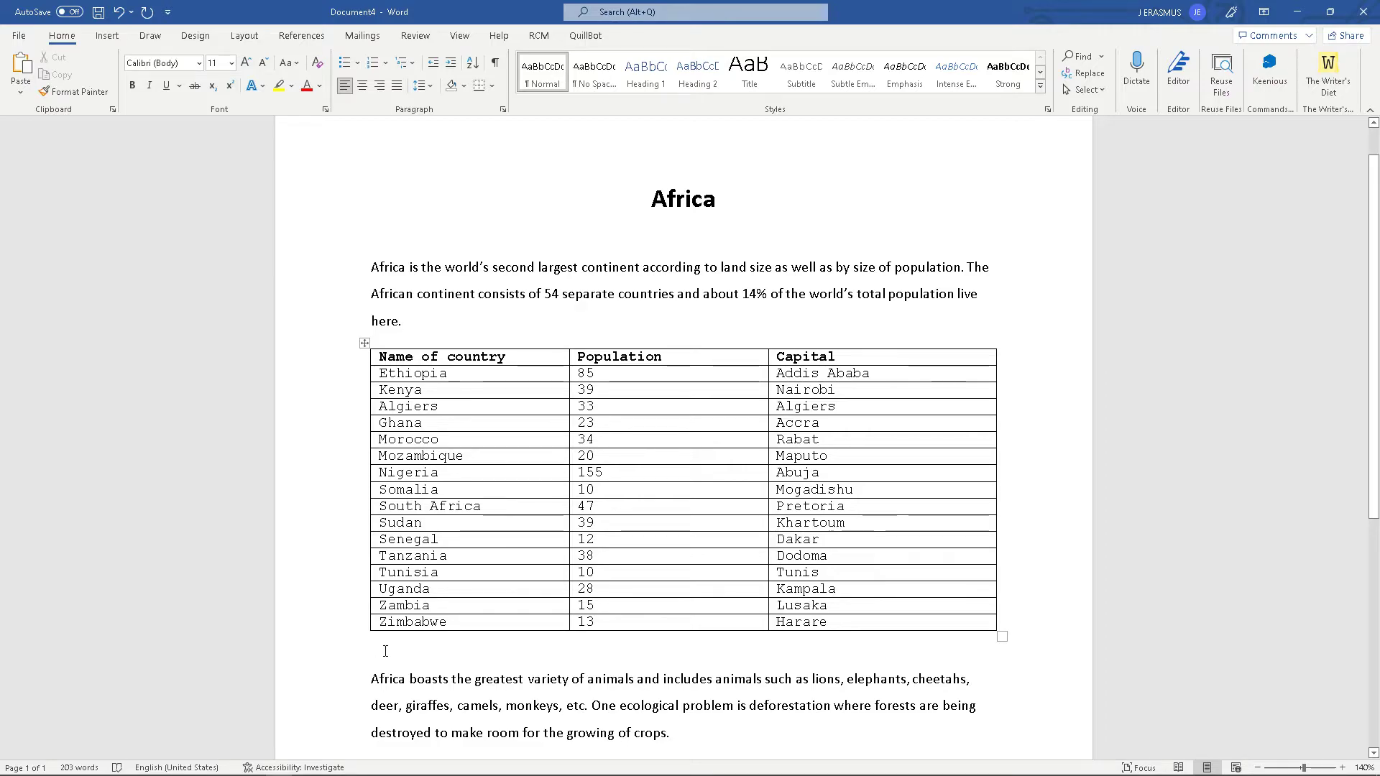
Switch to the browser and close the Table_of_countries_example document, returning to the Practical Task 2 assignment
scroll(607, 575, down, 2)
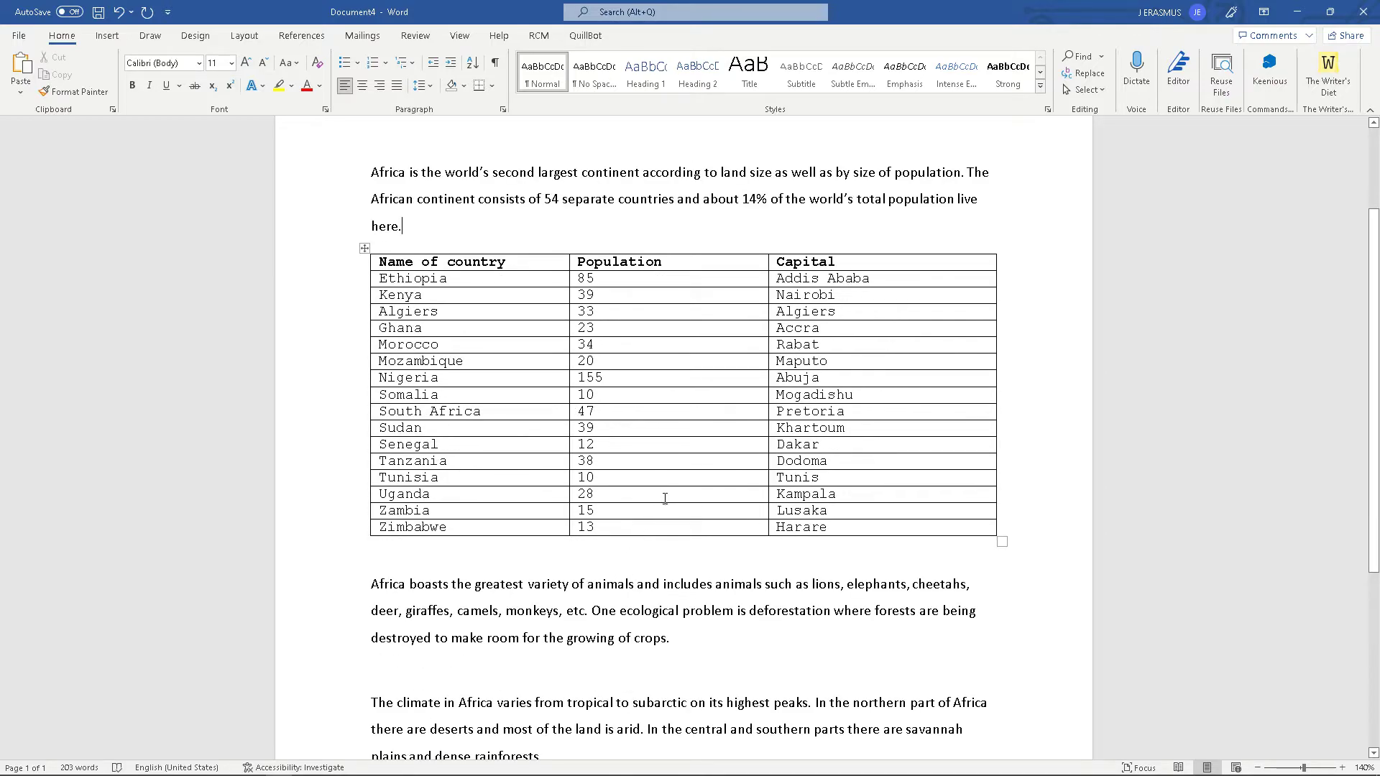
scroll(663, 498, down, 2)
scroll(675, 508, down, 1)
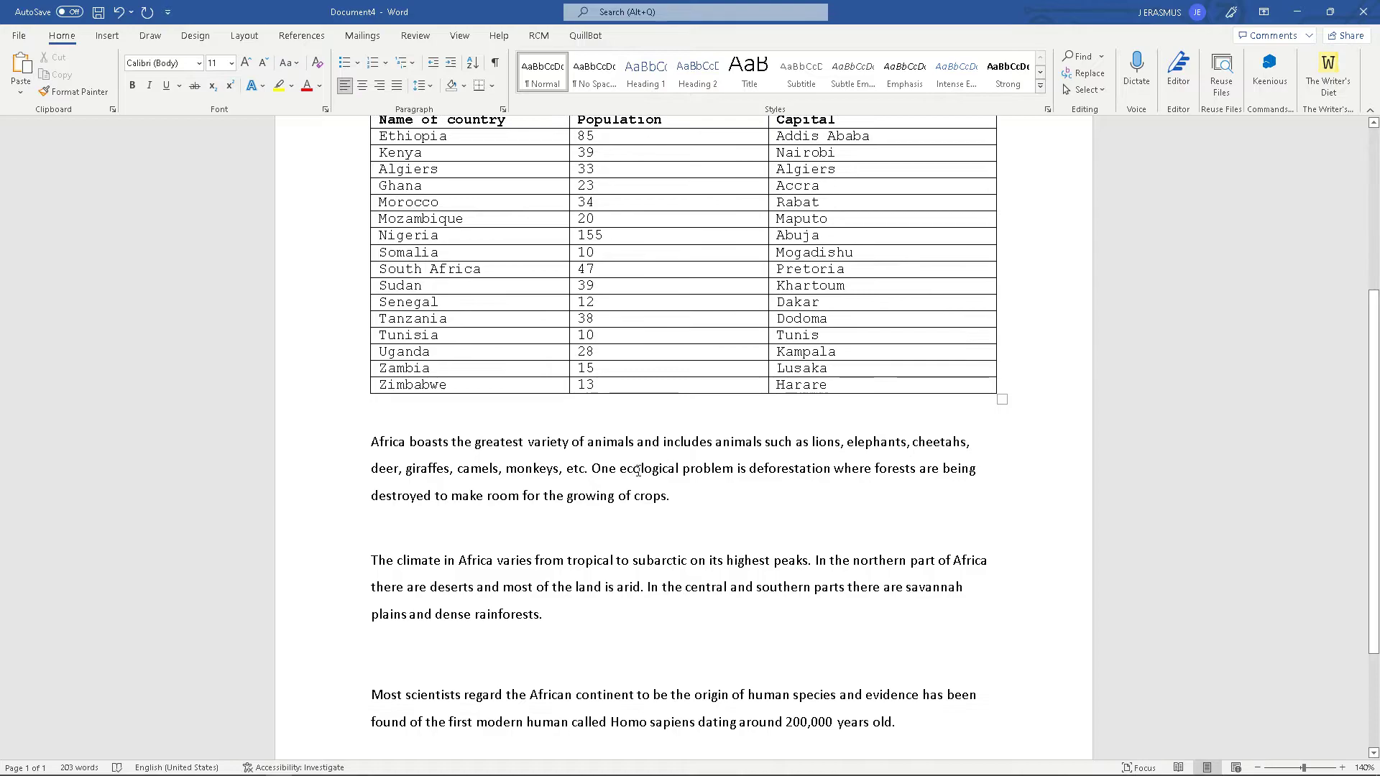
click(107, 35)
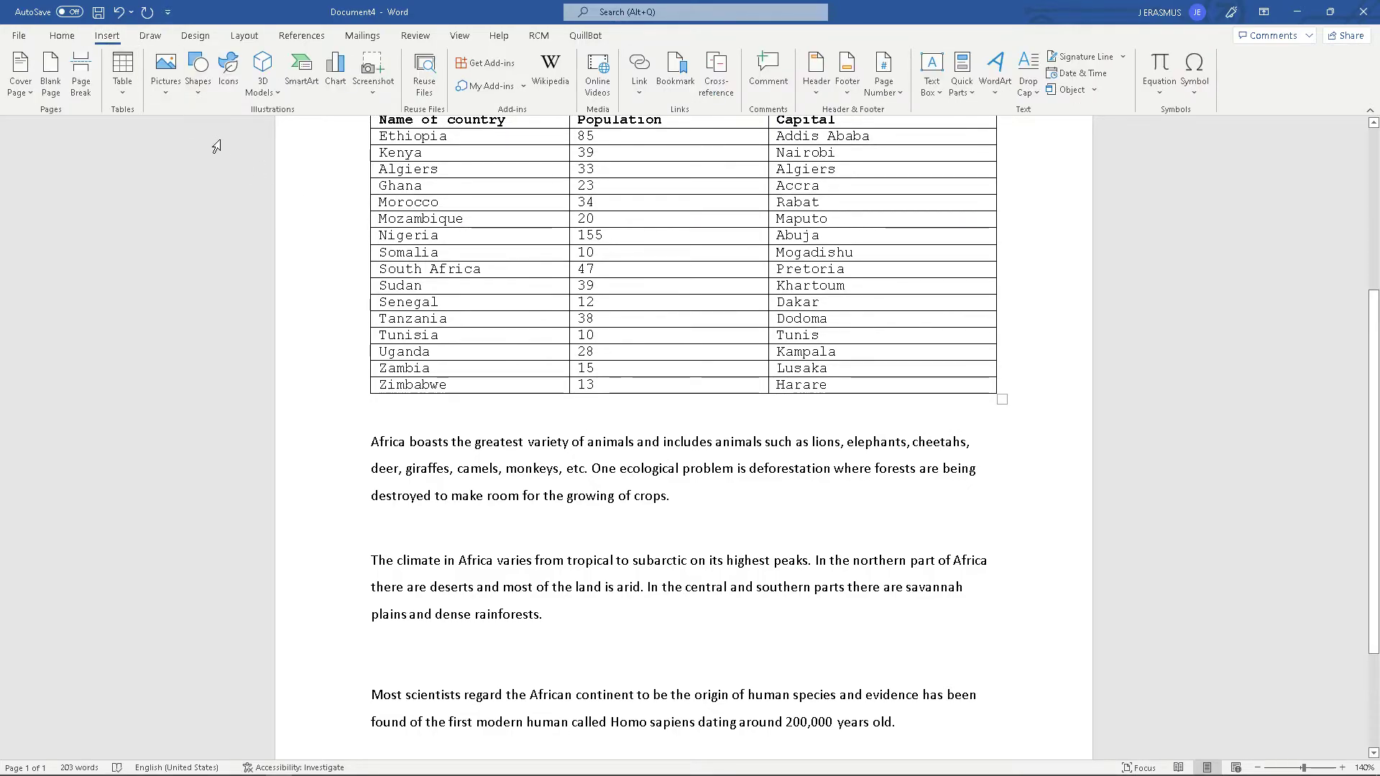
mouse_move(194, 773)
click(115, 769)
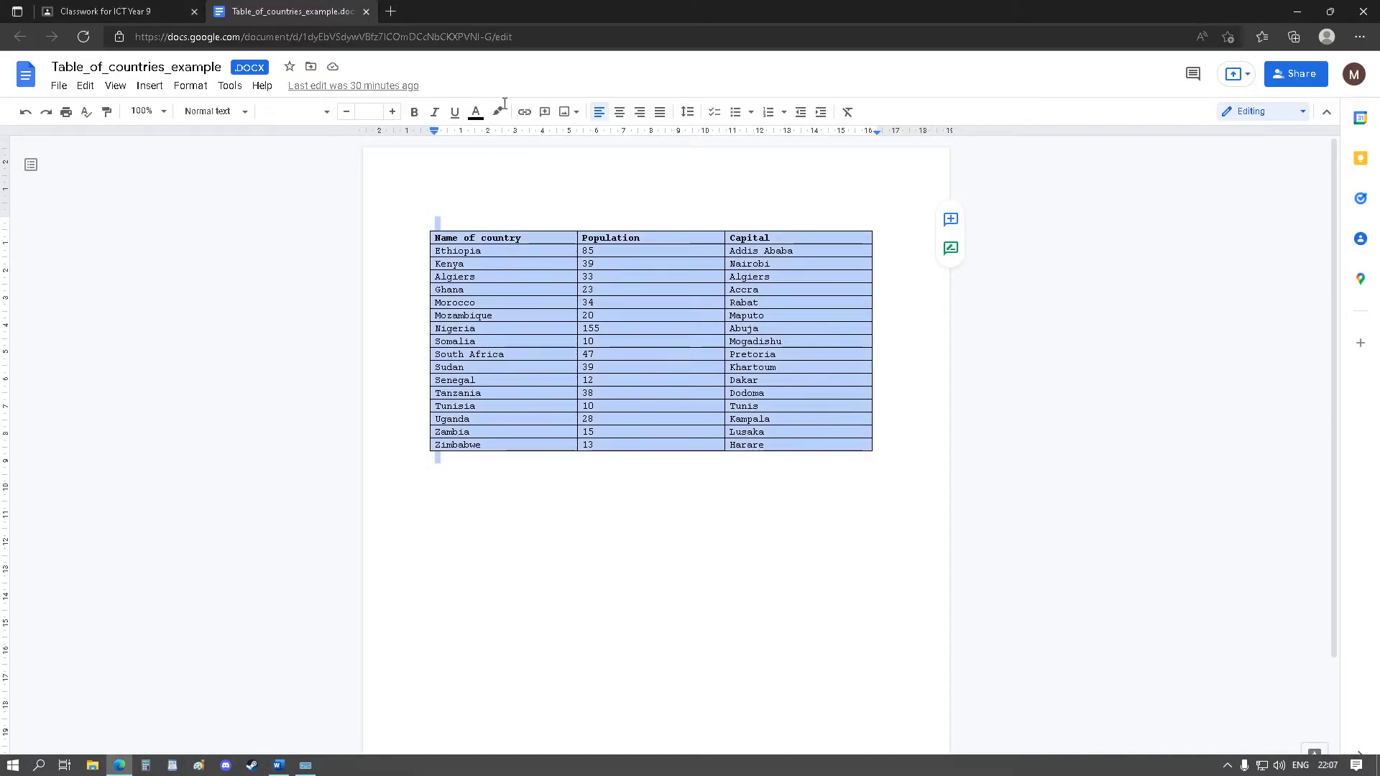
click(128, 11)
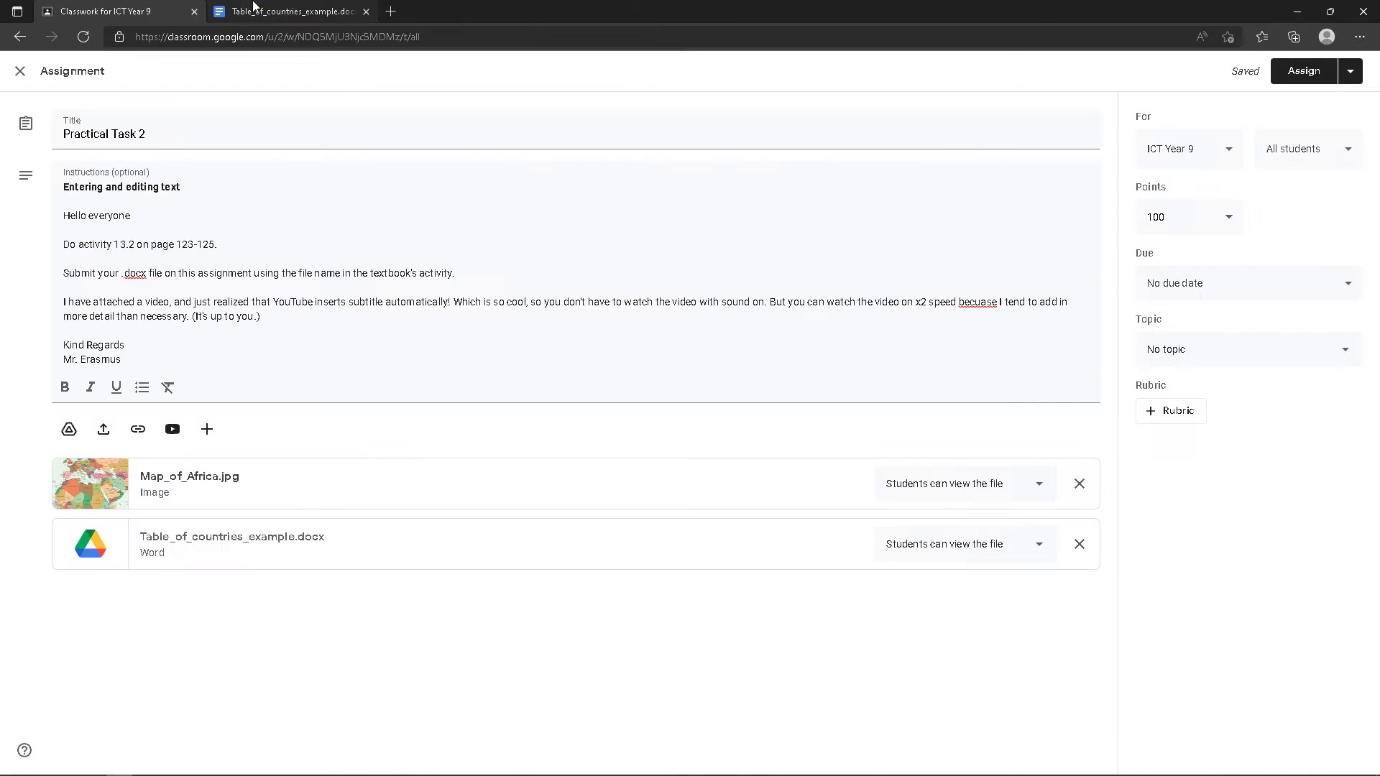
click(356, 13)
click(365, 11)
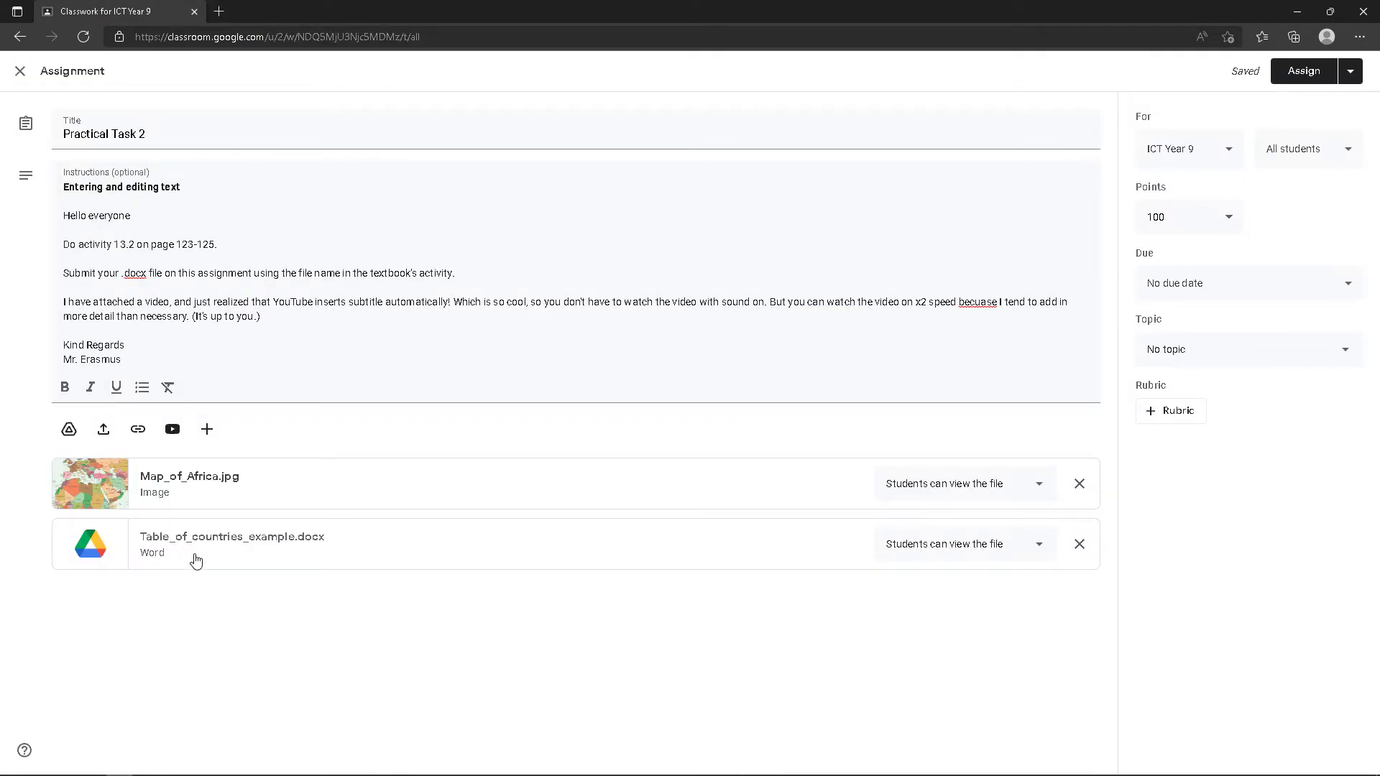
Open the assignment's Map_of_Africa.jpg attachment in a new browser tab and download the image
right_click(176, 480)
click(265, 189)
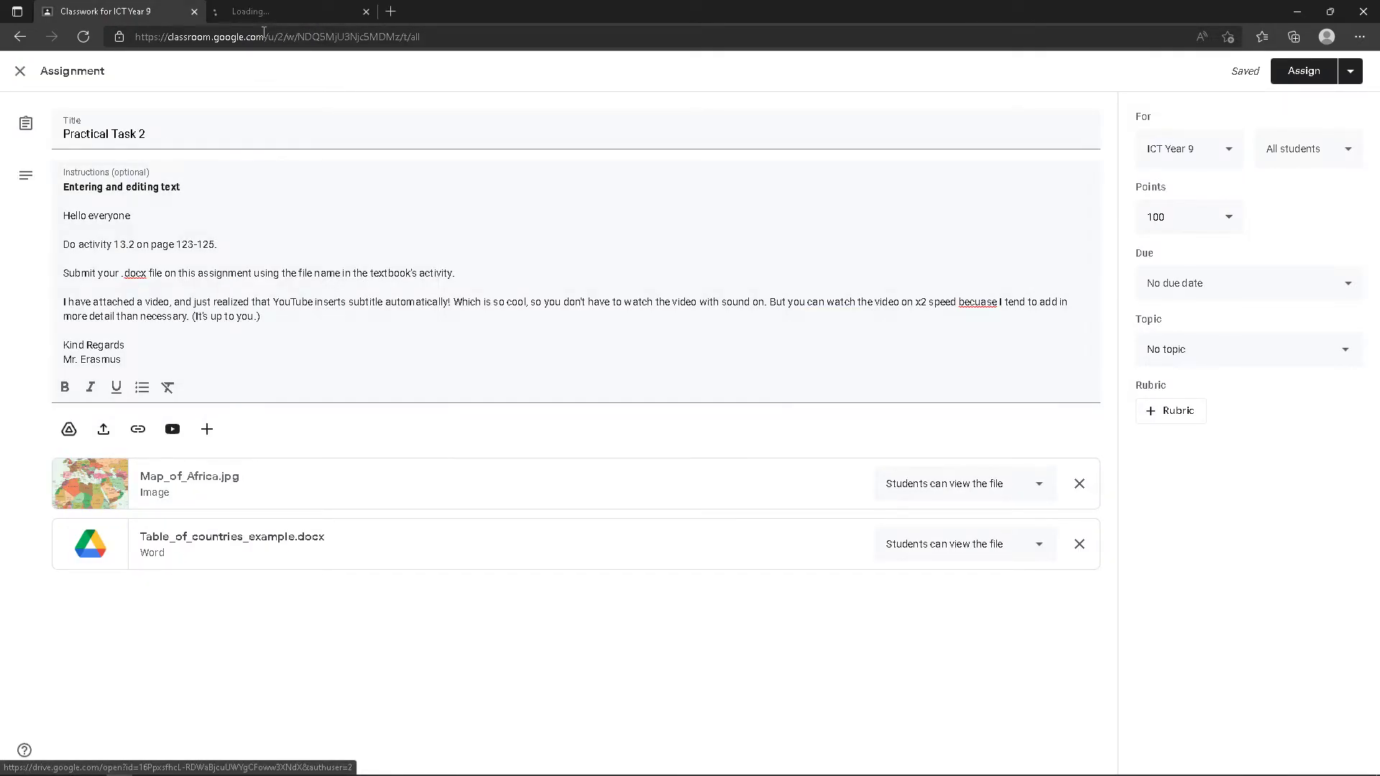
click(275, 8)
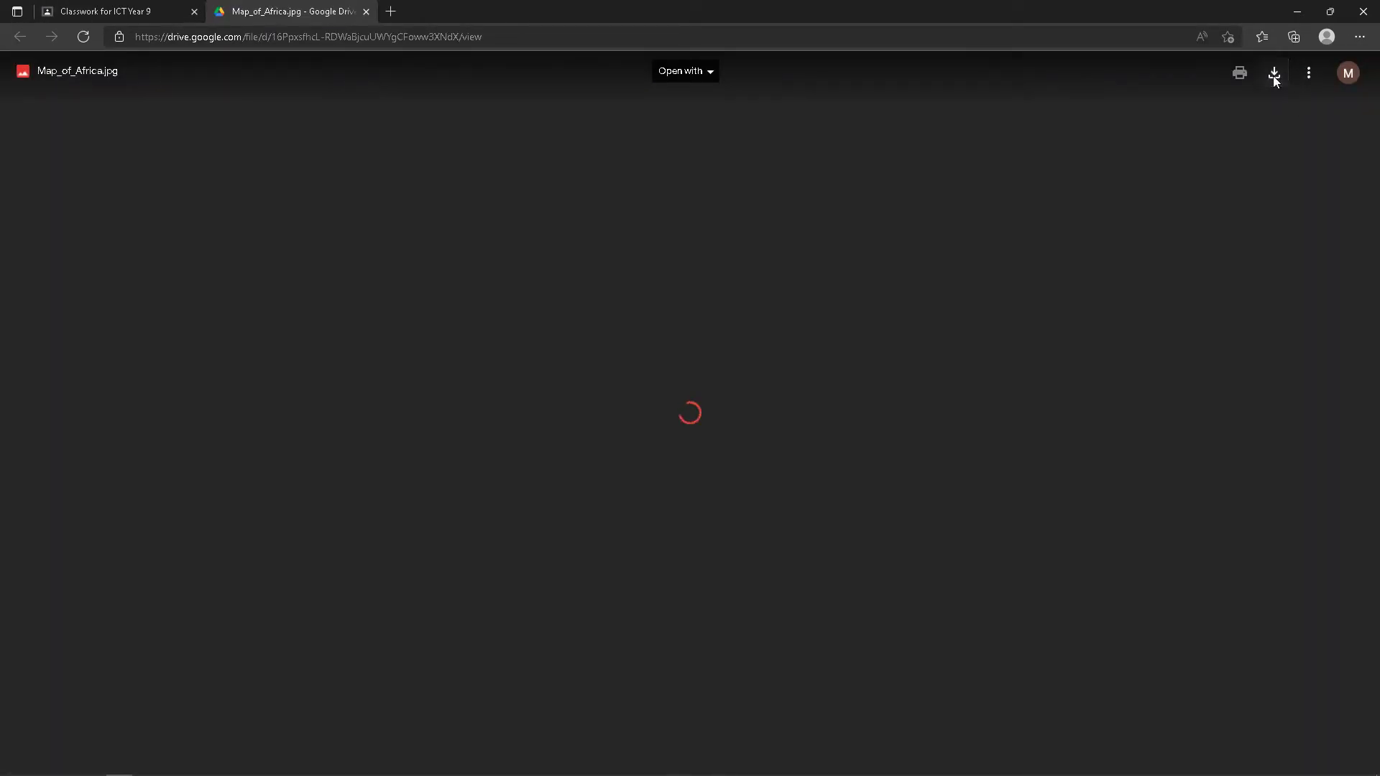
click(1274, 75)
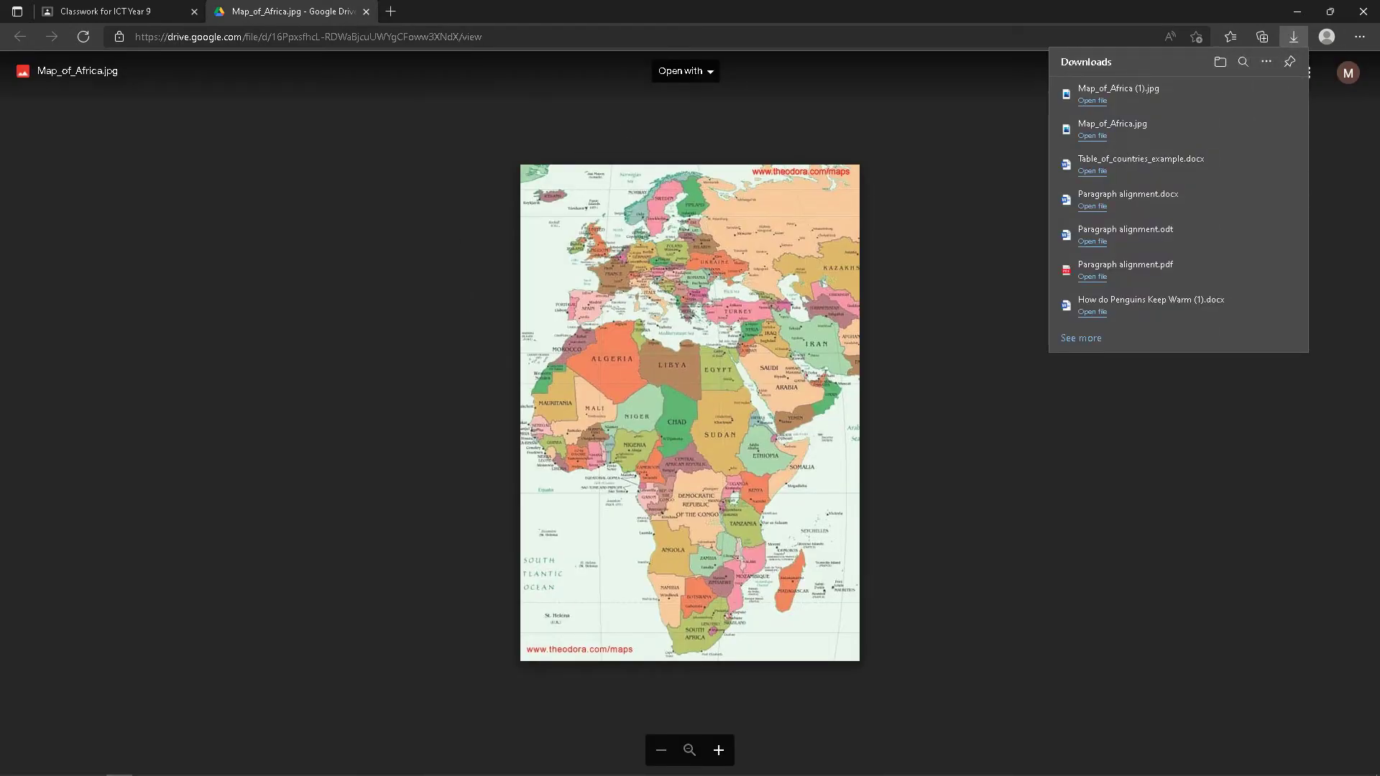
Switch to the Africa document in Word and insert the picture Map_of_Africa (1) from the Downloads folder
click(278, 765)
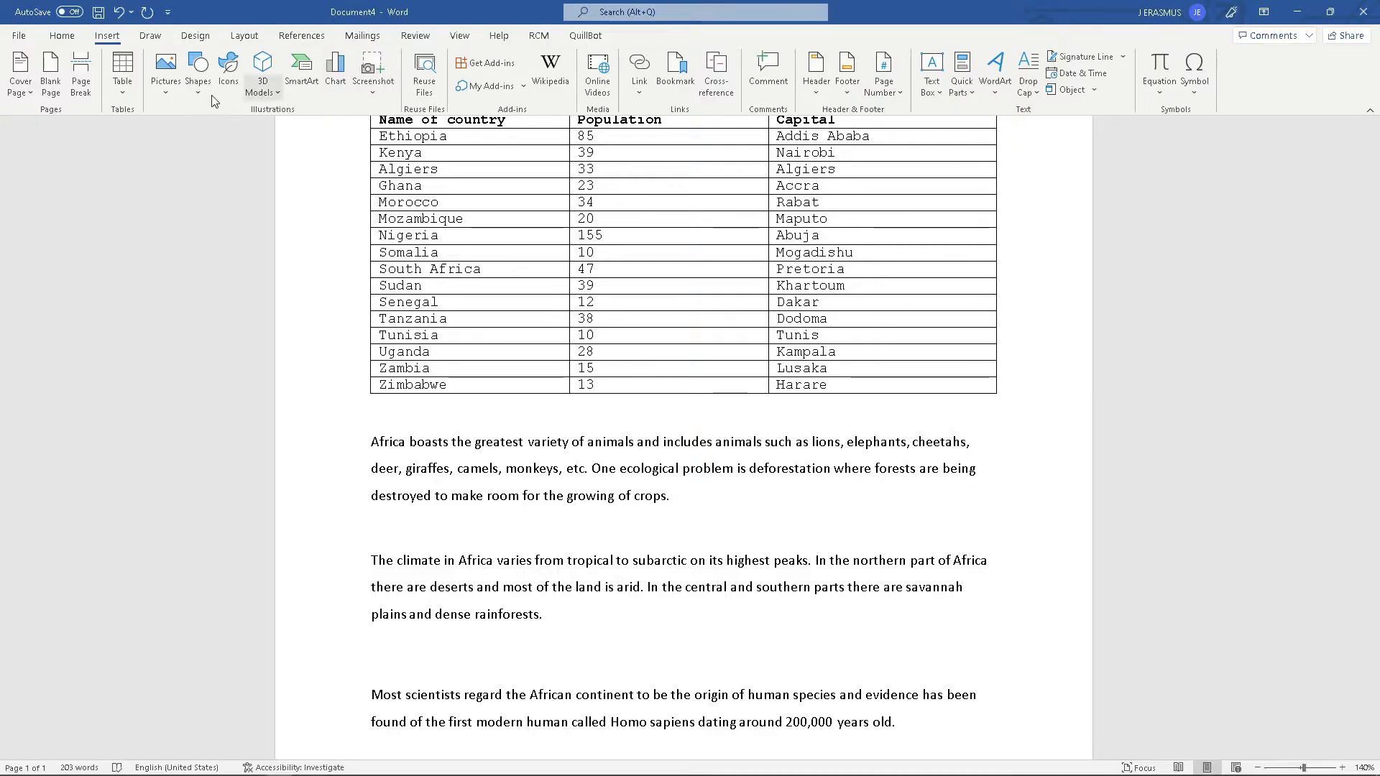
click(165, 72)
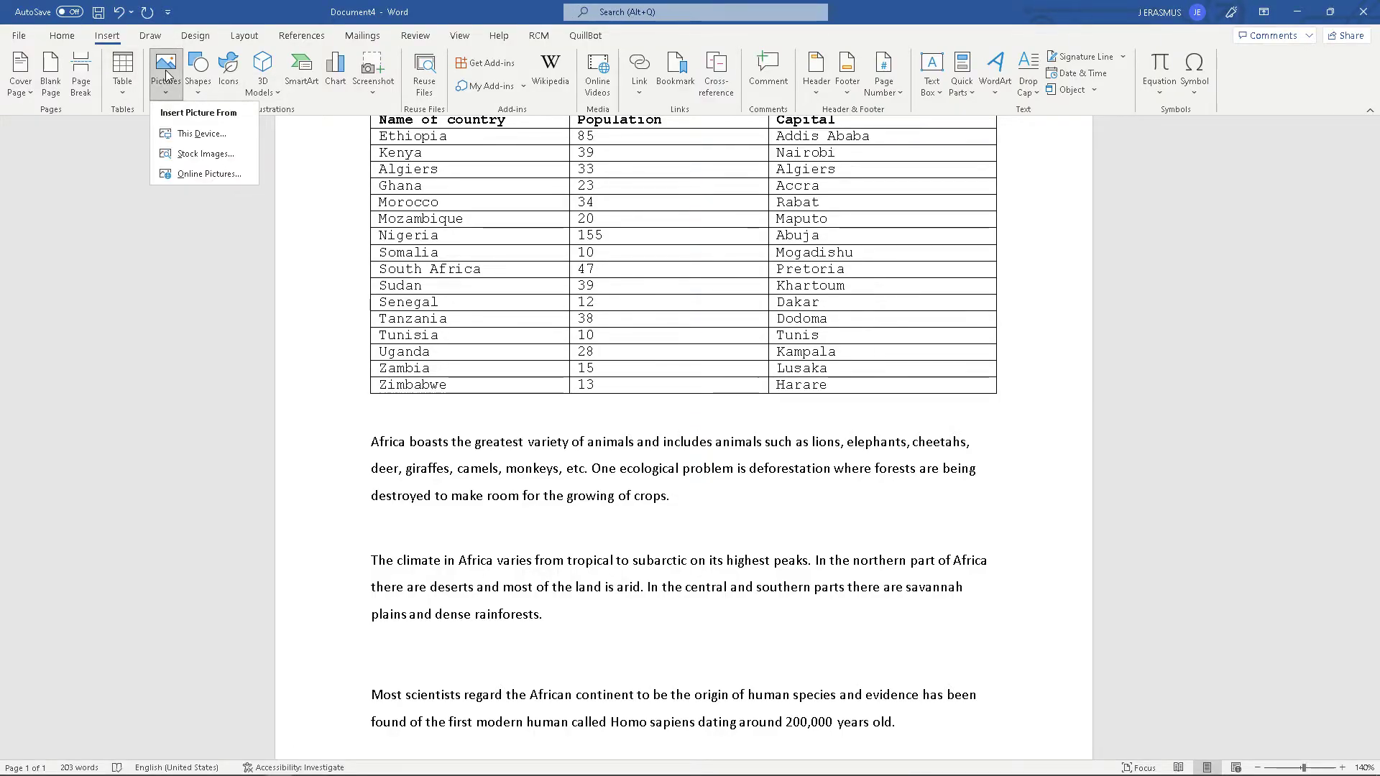
click(227, 140)
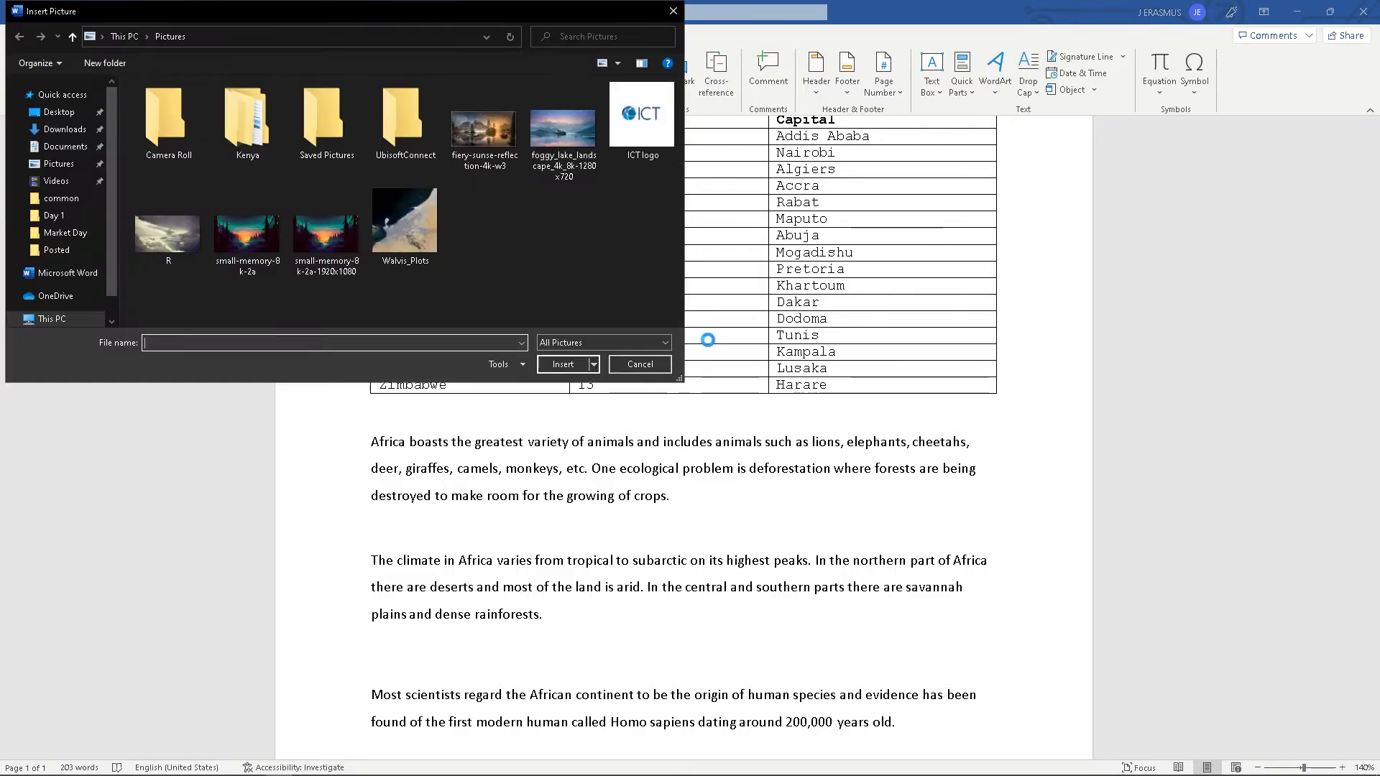
click(63, 133)
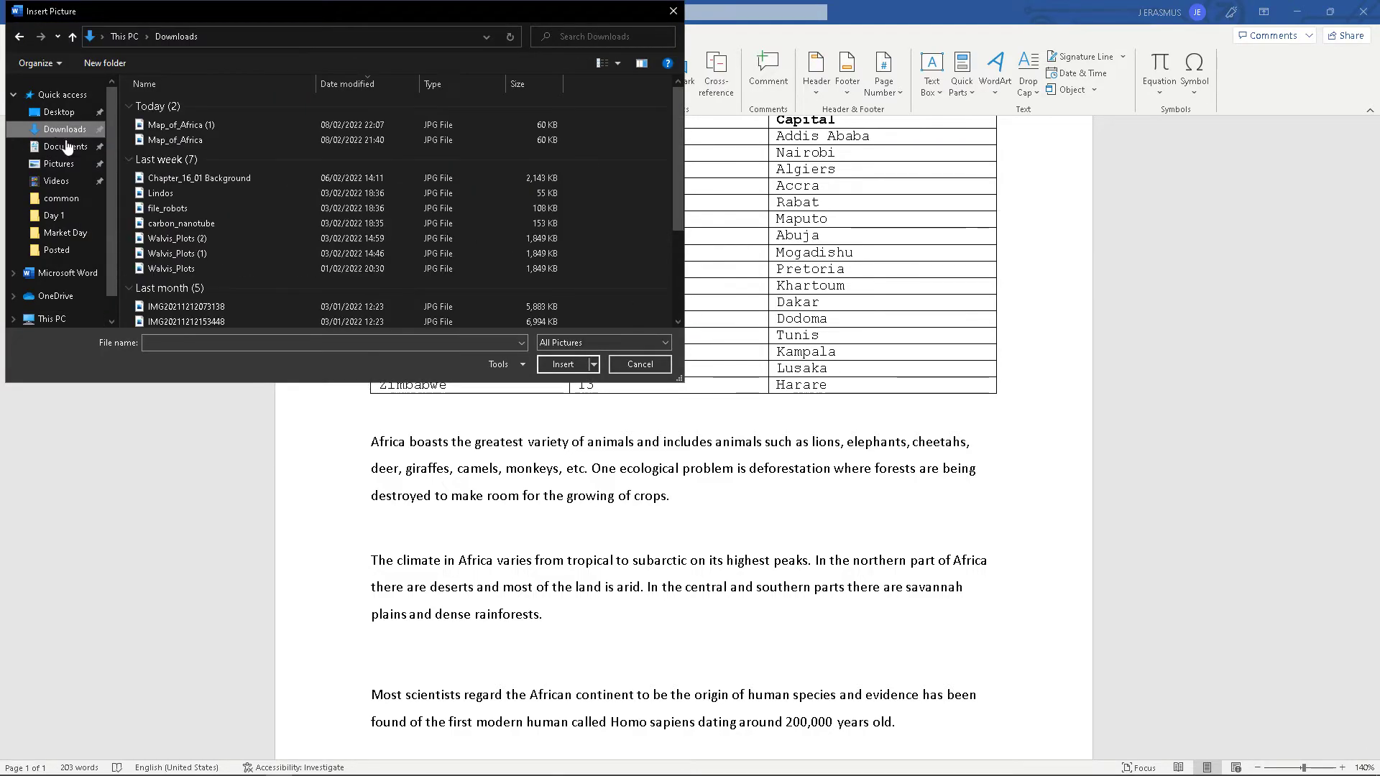
click(184, 126)
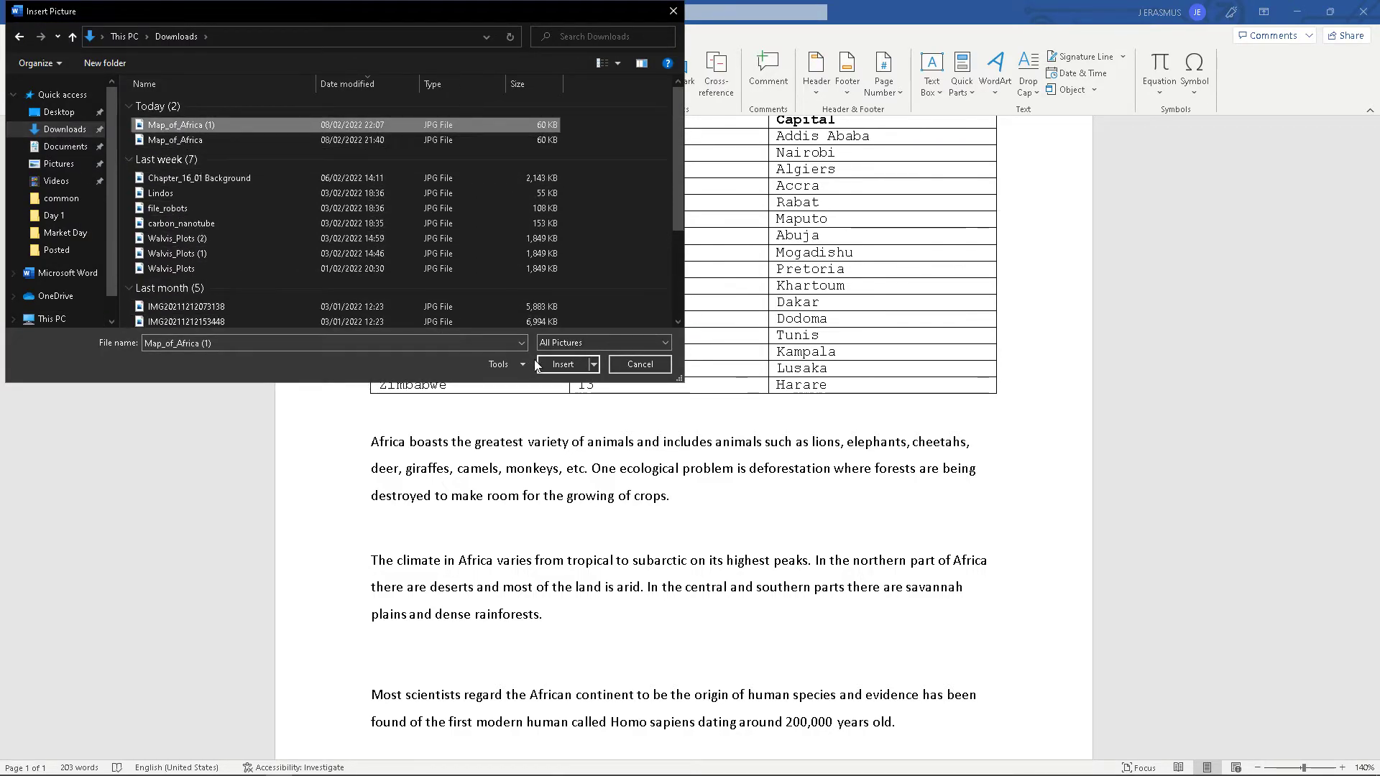
click(564, 364)
Crop Europe off the top of the map and a strip off its right side, leaving about 15.81 cm high by 13.42 cm wide
scroll(811, 441, down, 5)
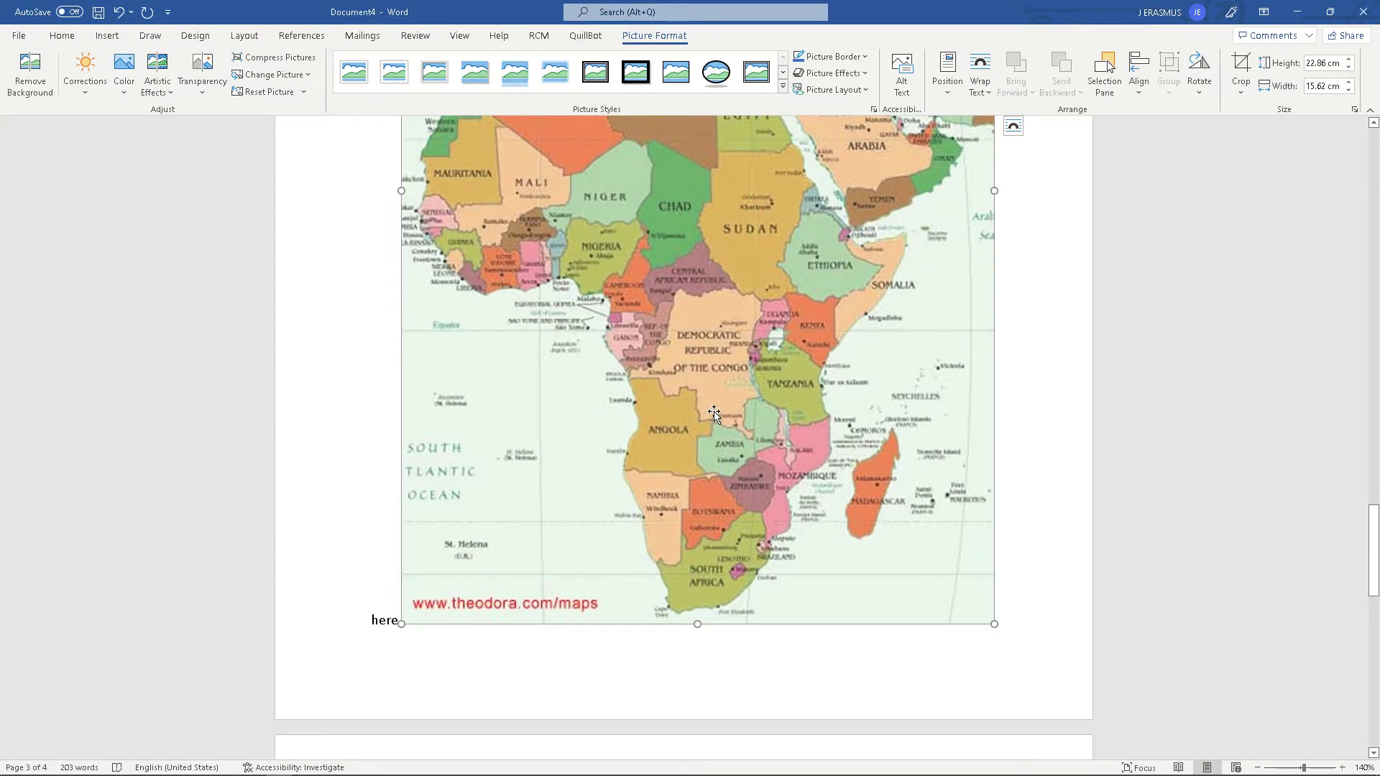
scroll(700, 406, up, 6)
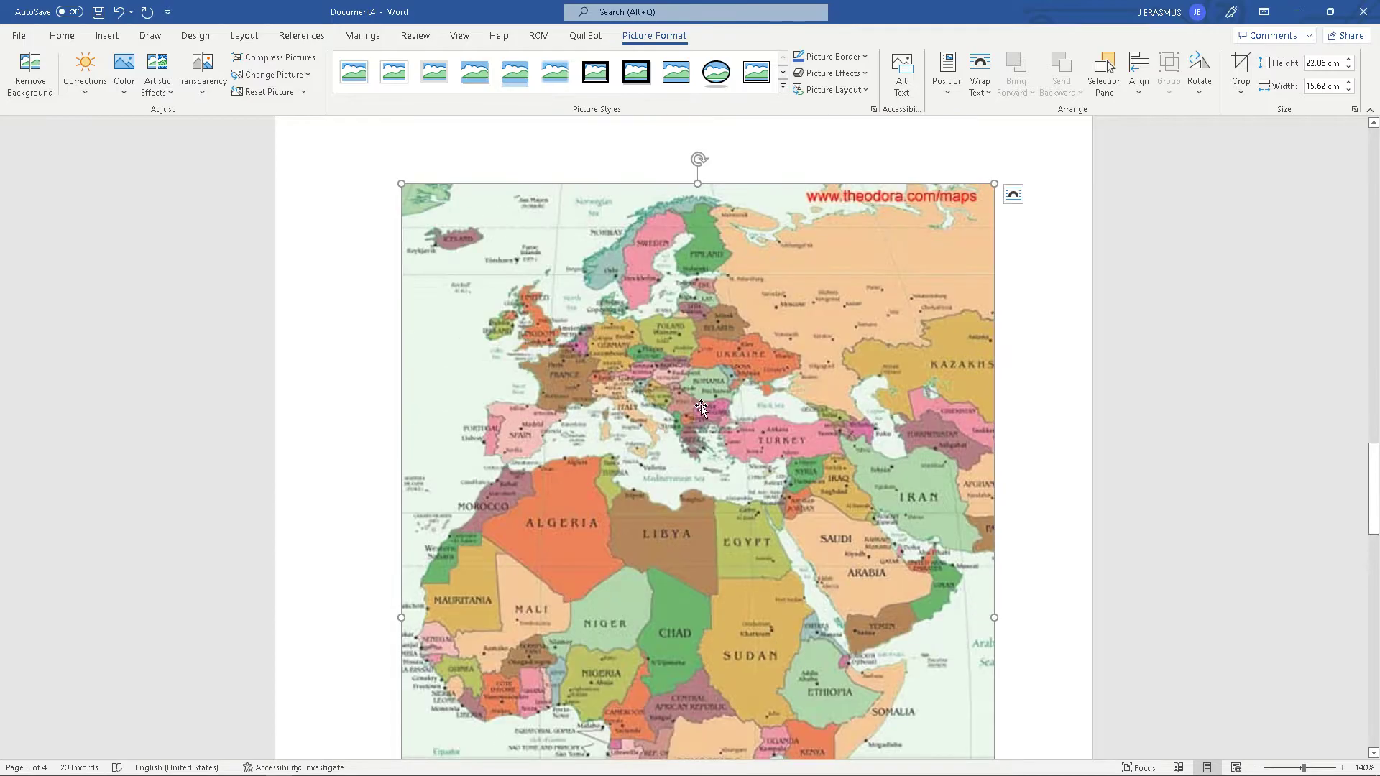
scroll(700, 406, down, 5)
scroll(700, 405, up, 6)
scroll(681, 390, down, 3)
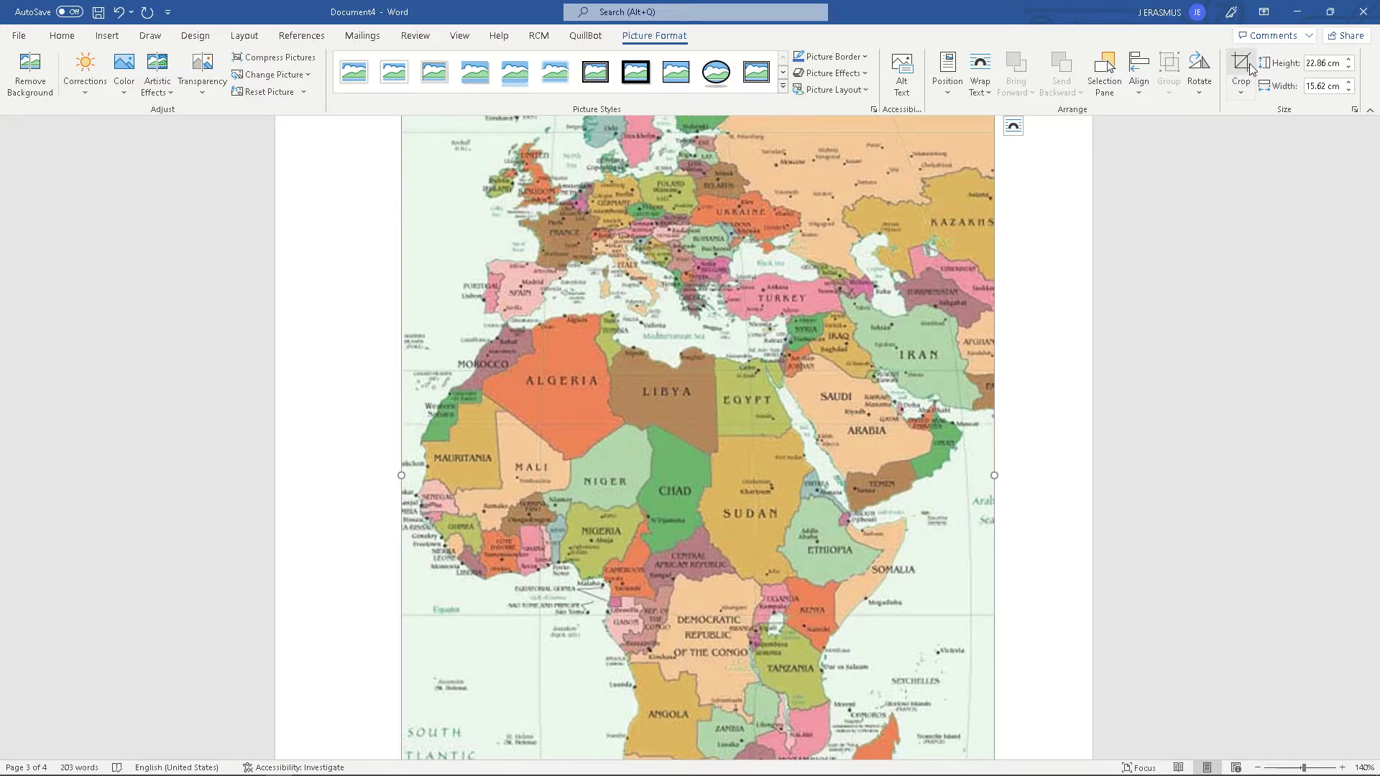
scroll(715, 267, up, 1)
right_click(717, 276)
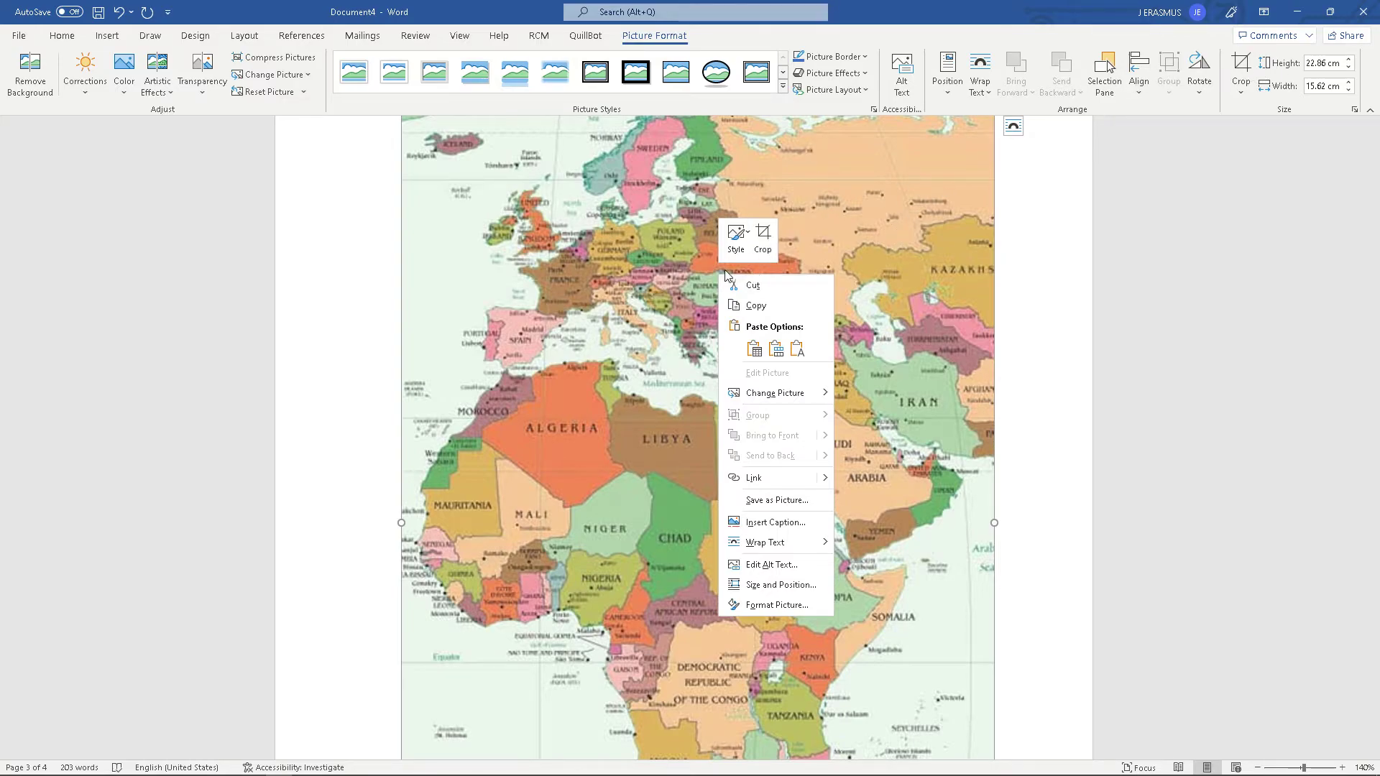
click(763, 233)
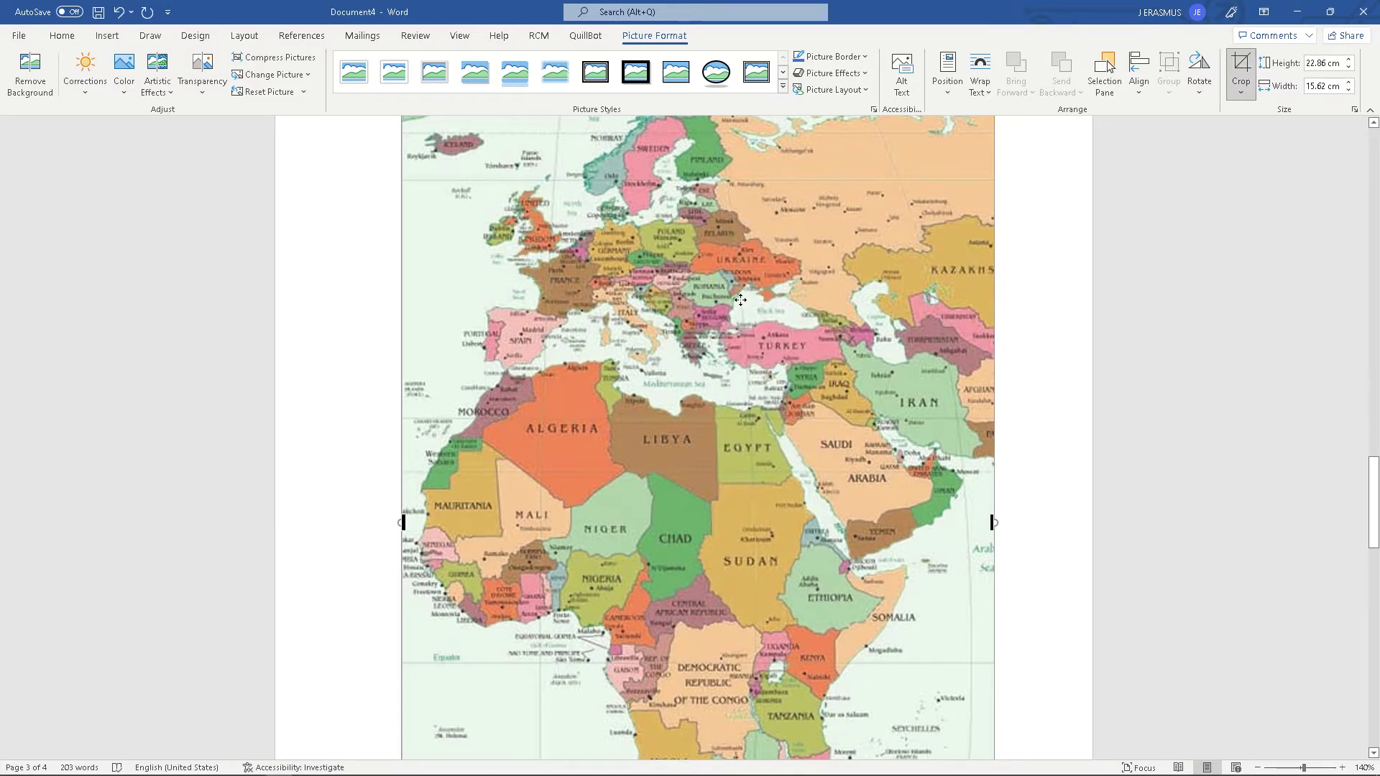
scroll(740, 301, up, 2)
drag(697, 184, 691, 452)
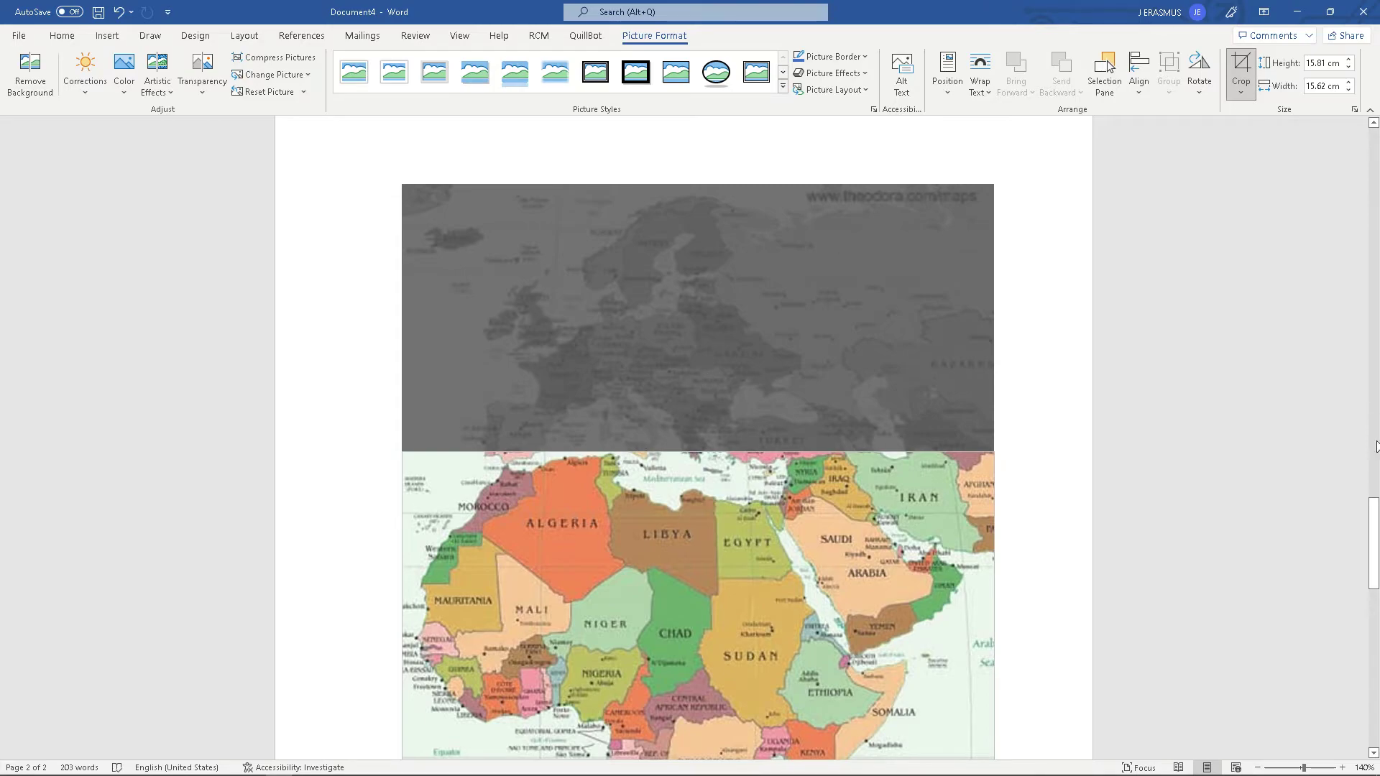
drag(1372, 557, 1374, 279)
drag(989, 407, 910, 408)
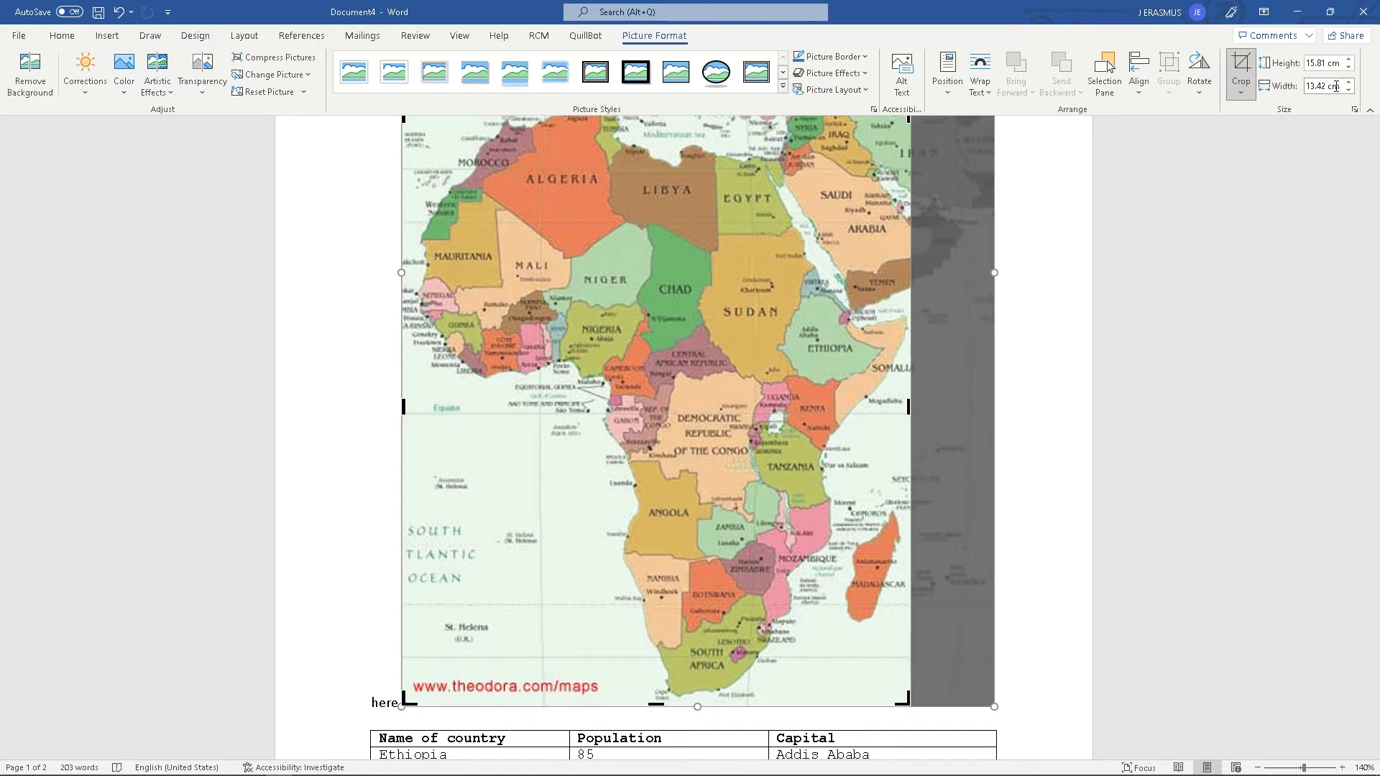
Open the Windows Region settings to check the country and regional format, and close them again
click(40, 765)
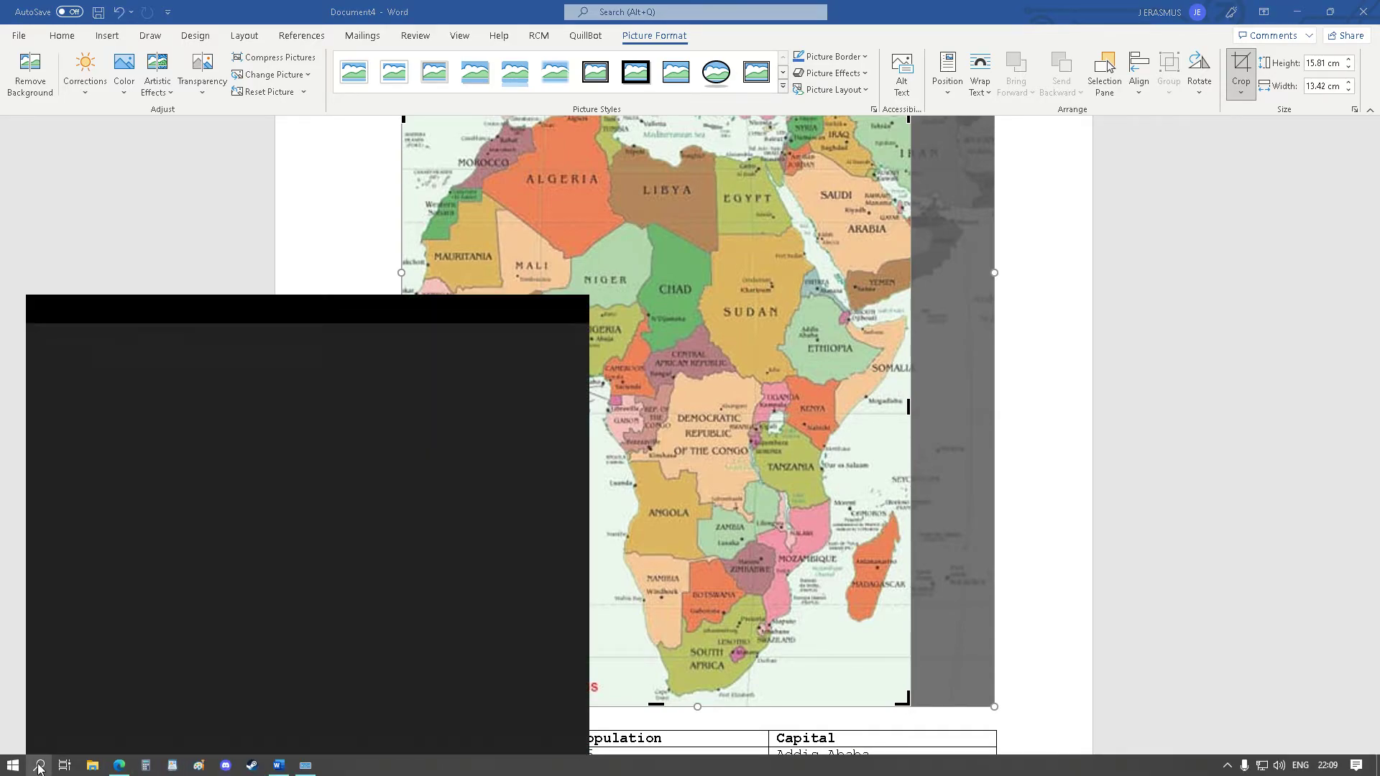
text(regio)
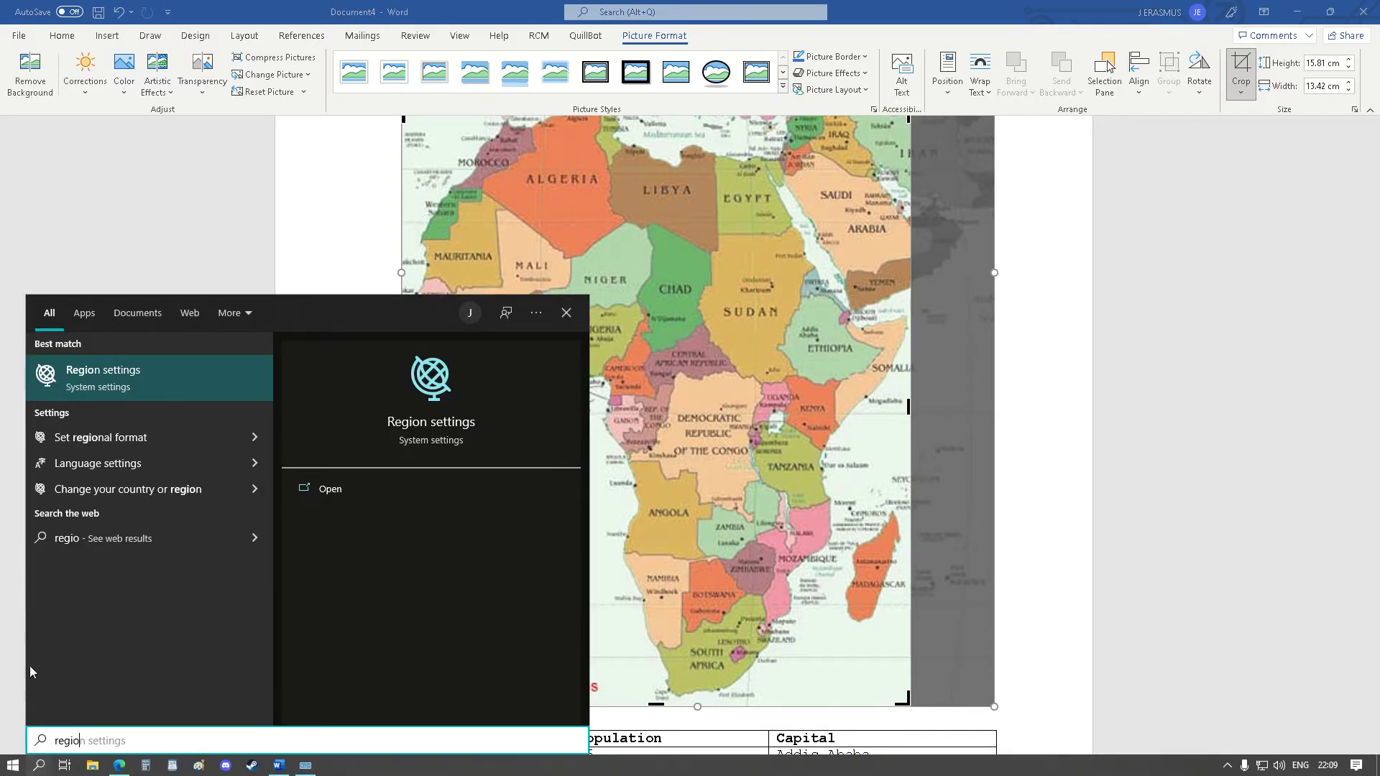
click(126, 373)
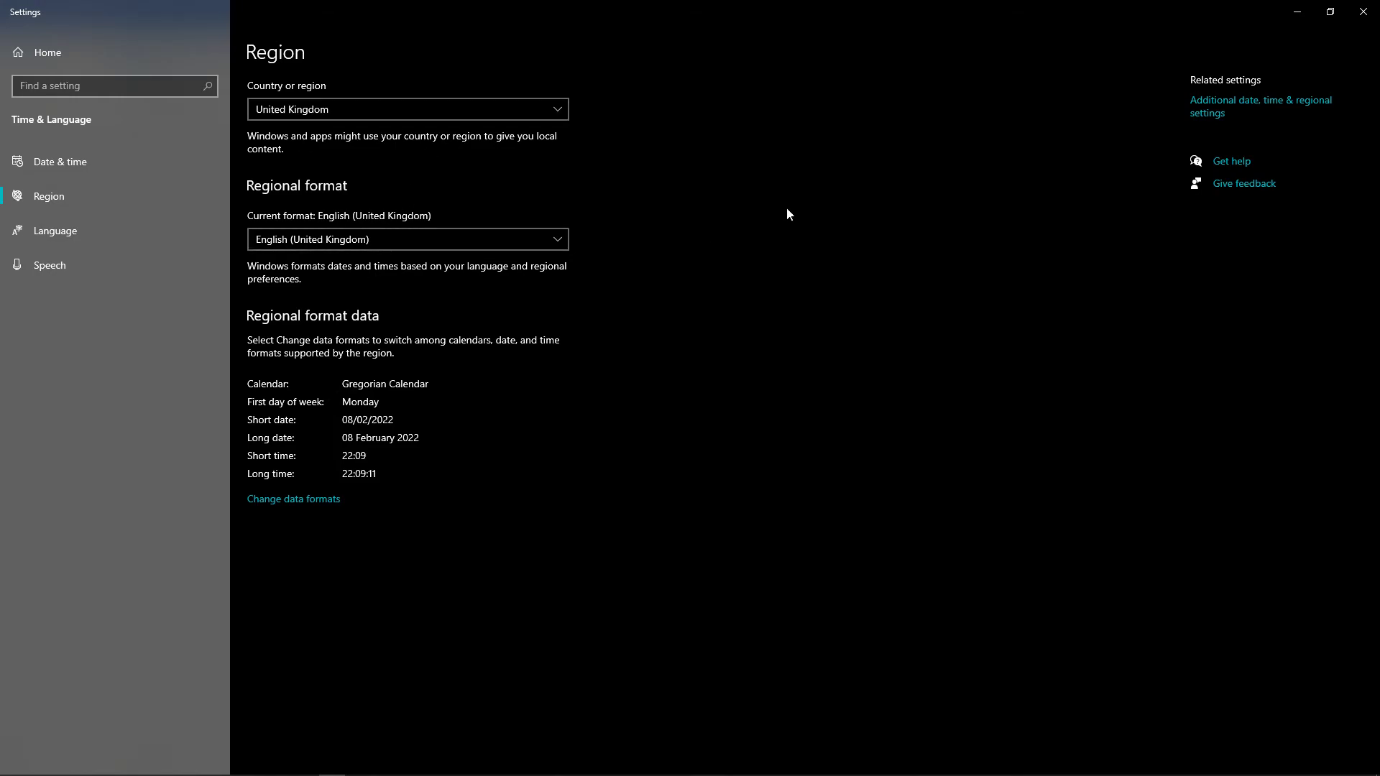
click(1377, 6)
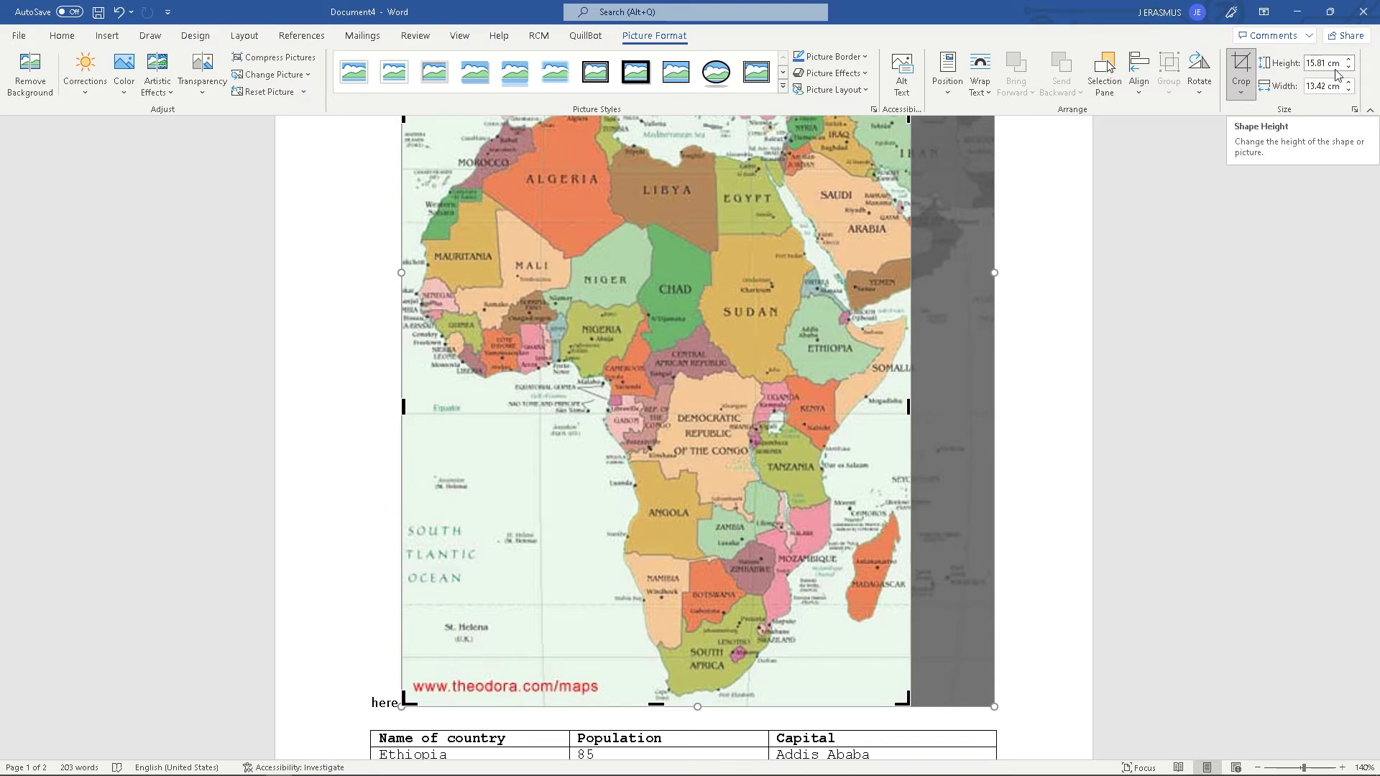
Move the cropped map from the first paragraph to just above the last paragraph, removing one extra blank line there
scroll(729, 369, down, 3)
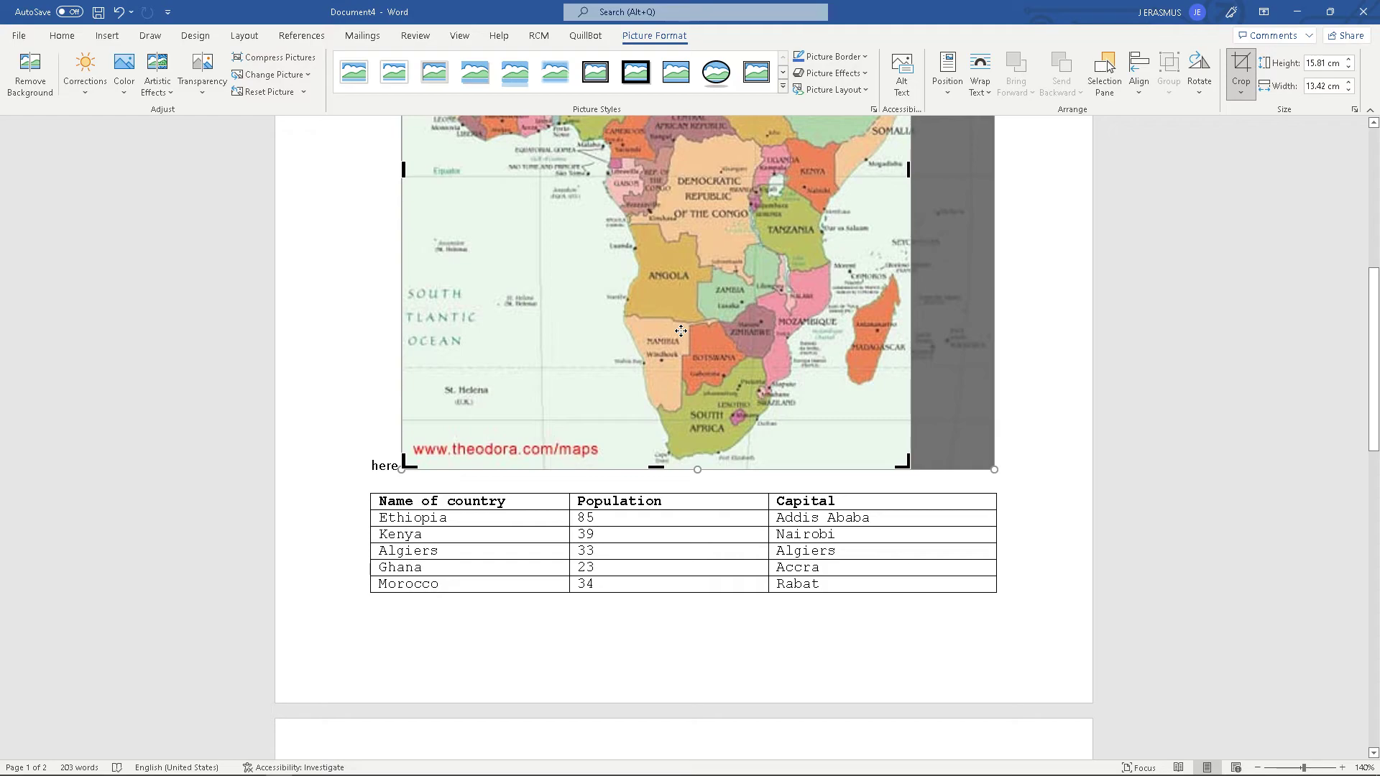
key(Delete)
scroll(599, 454, down, 3)
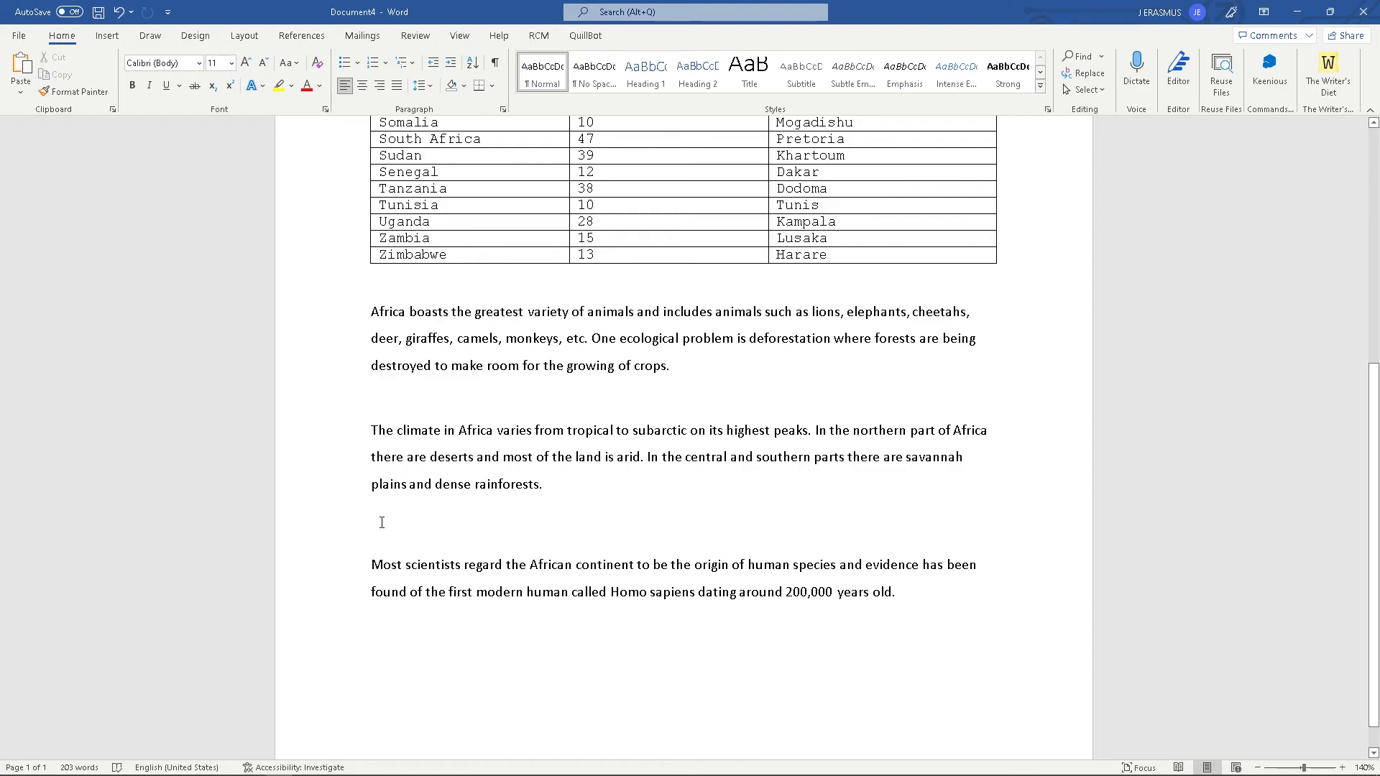
key(BackSpace)
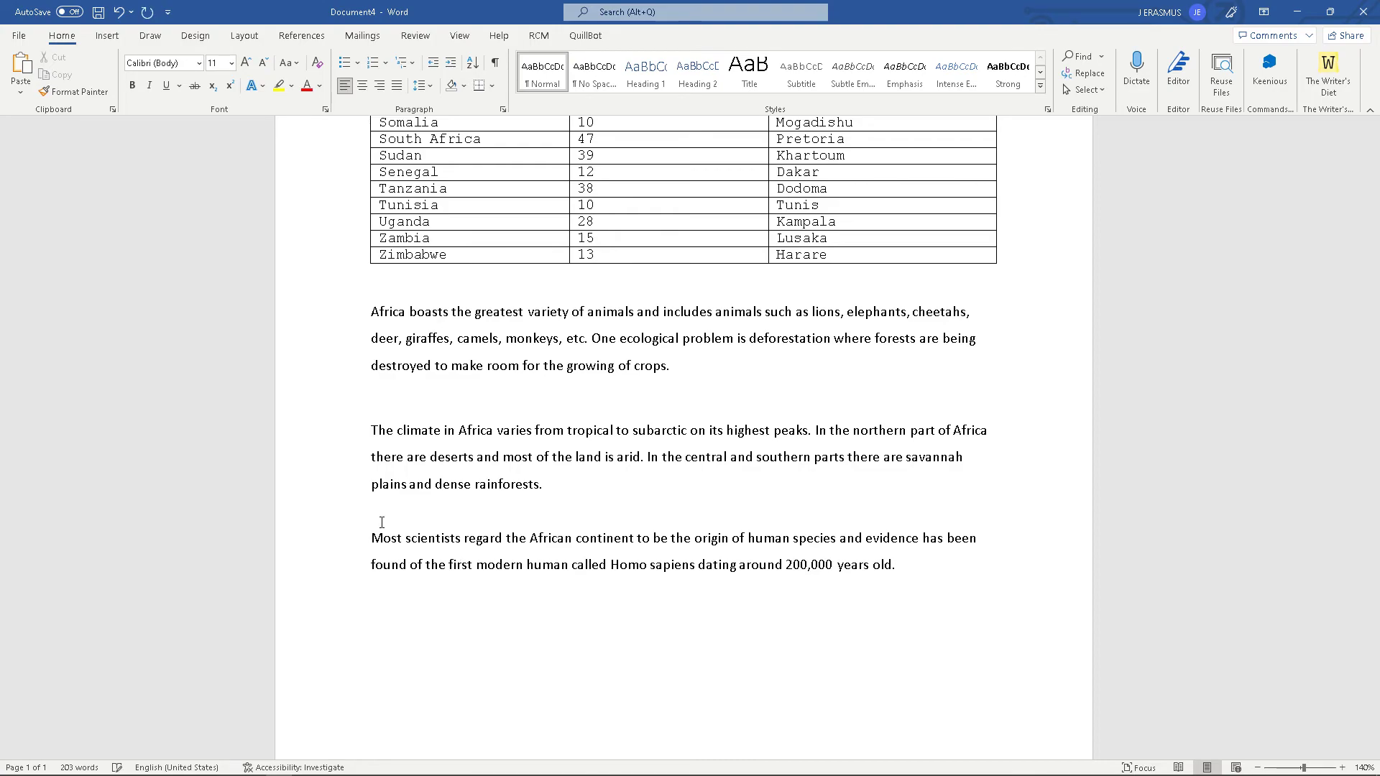
key(ctrl+v)
scroll(666, 492, up, 5)
scroll(666, 492, down, 8)
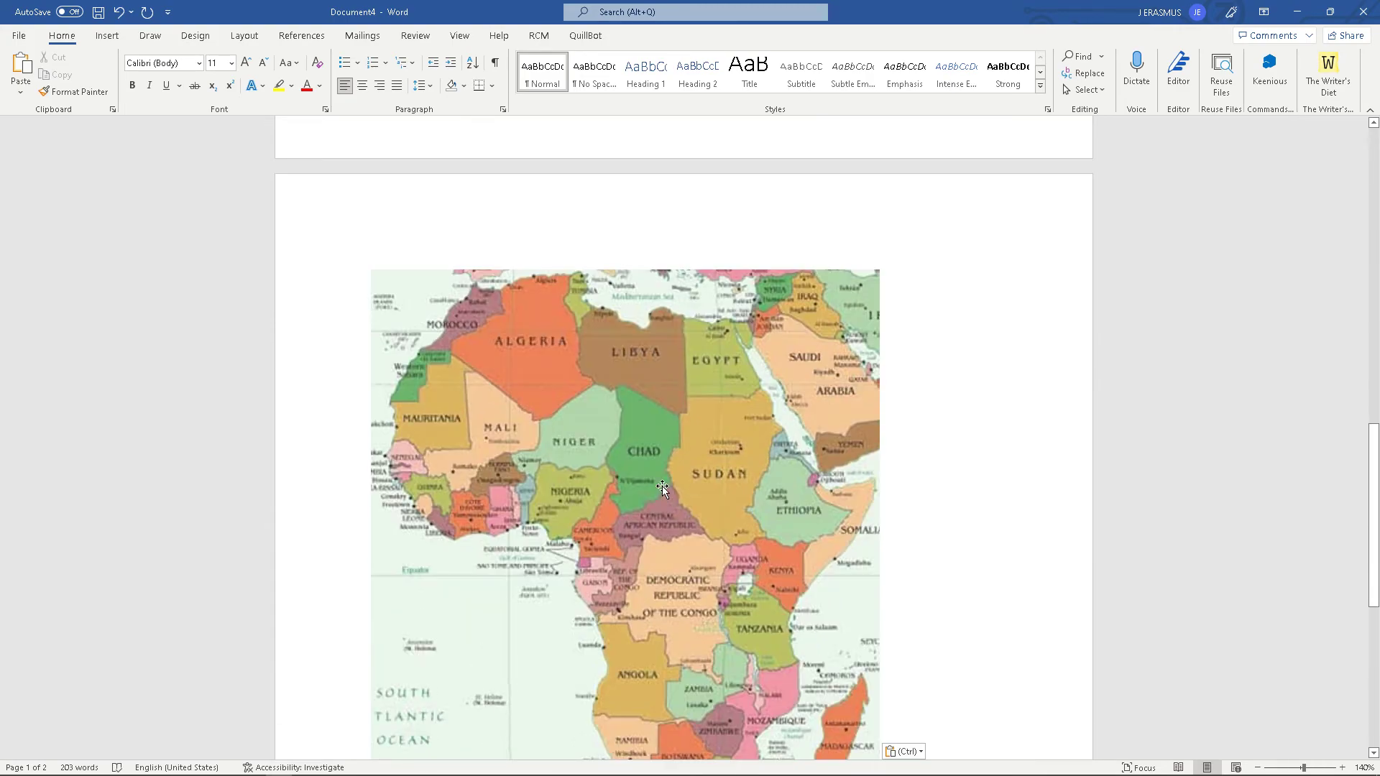
scroll(667, 490, down, 5)
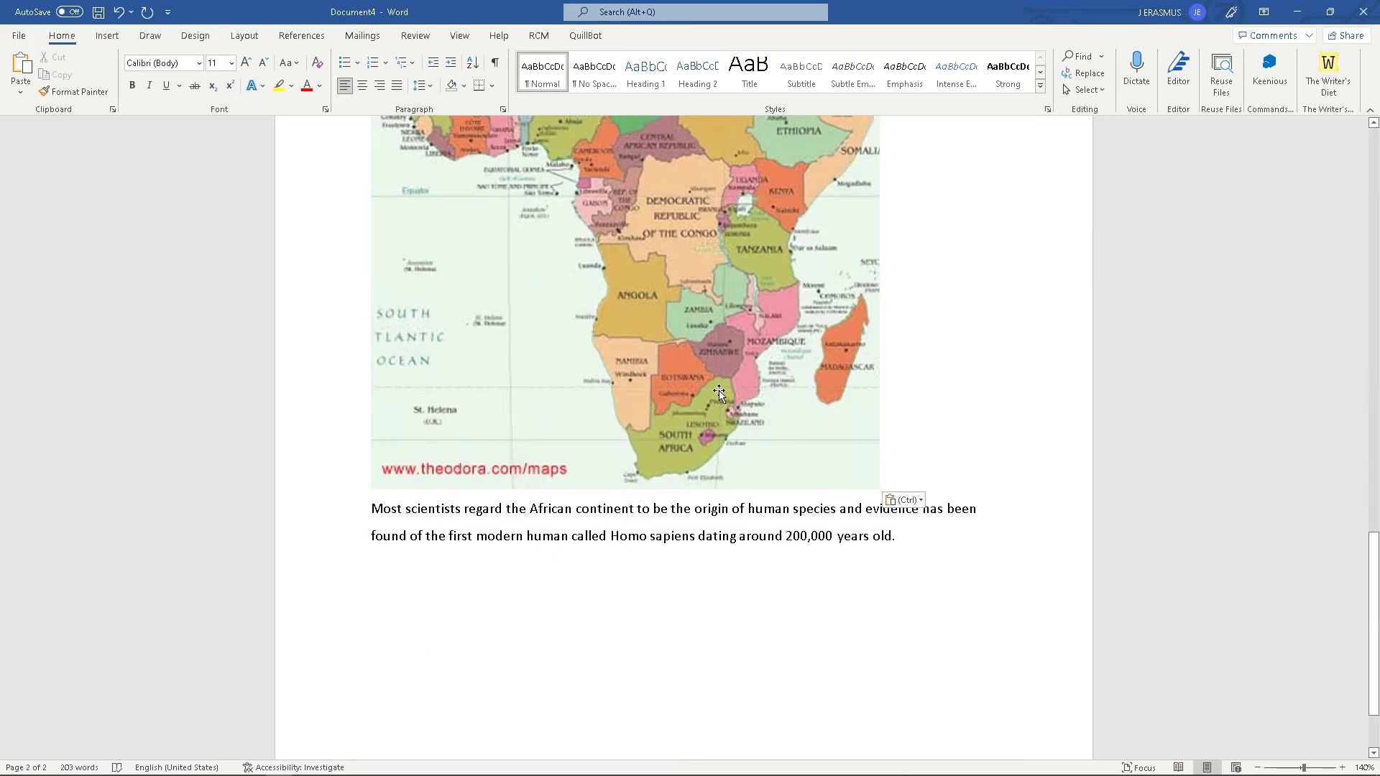
scroll(719, 392, up, 18)
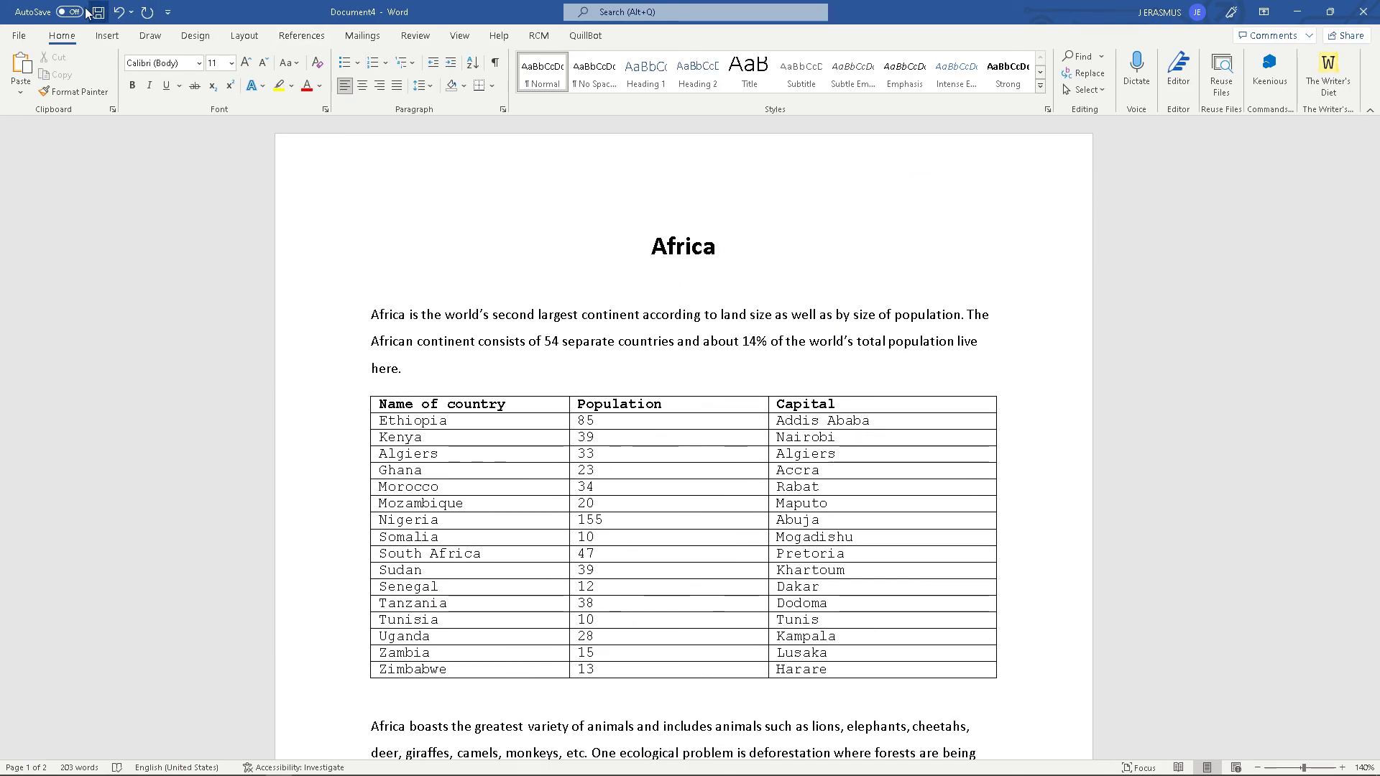
Save the document as Completed_Africa_article in the student's own subfolder of the Students folder under Documents
click(18, 36)
click(62, 230)
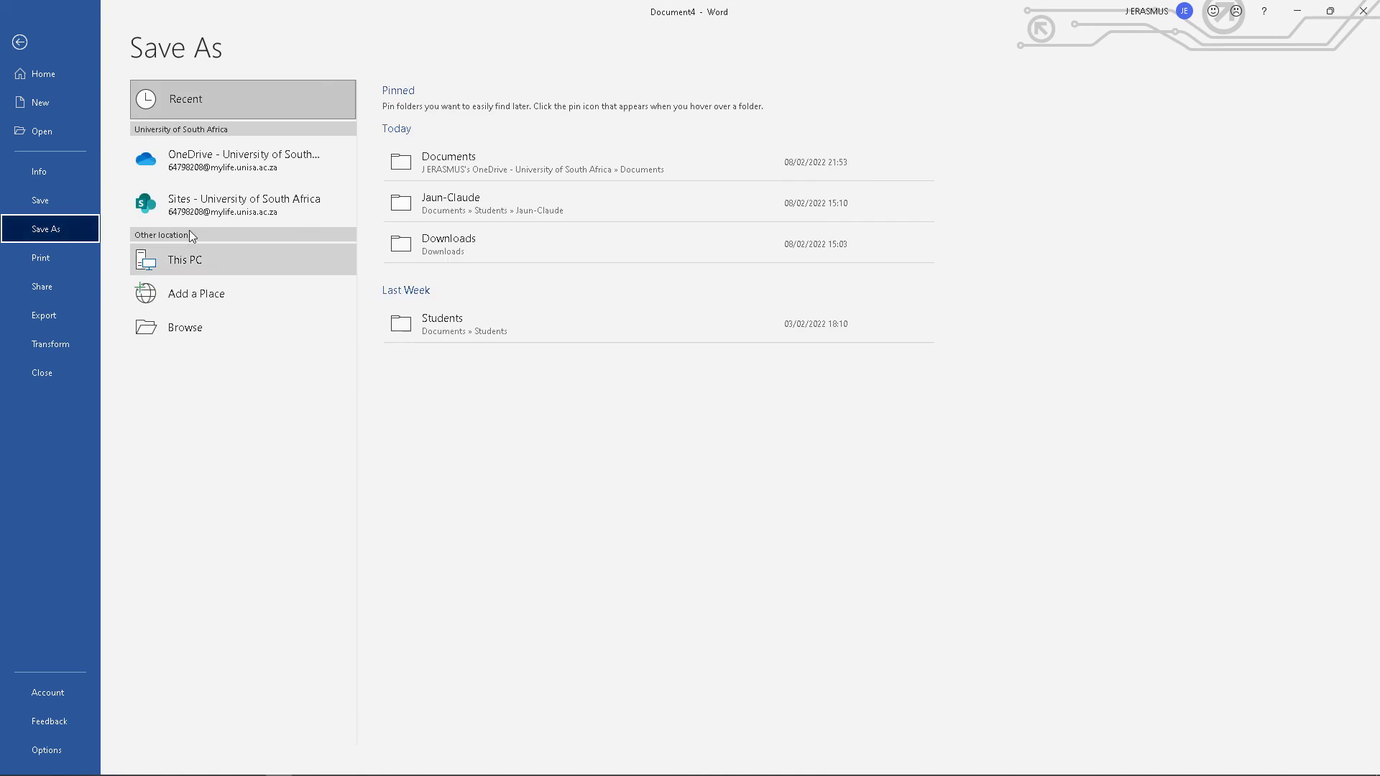
click(248, 338)
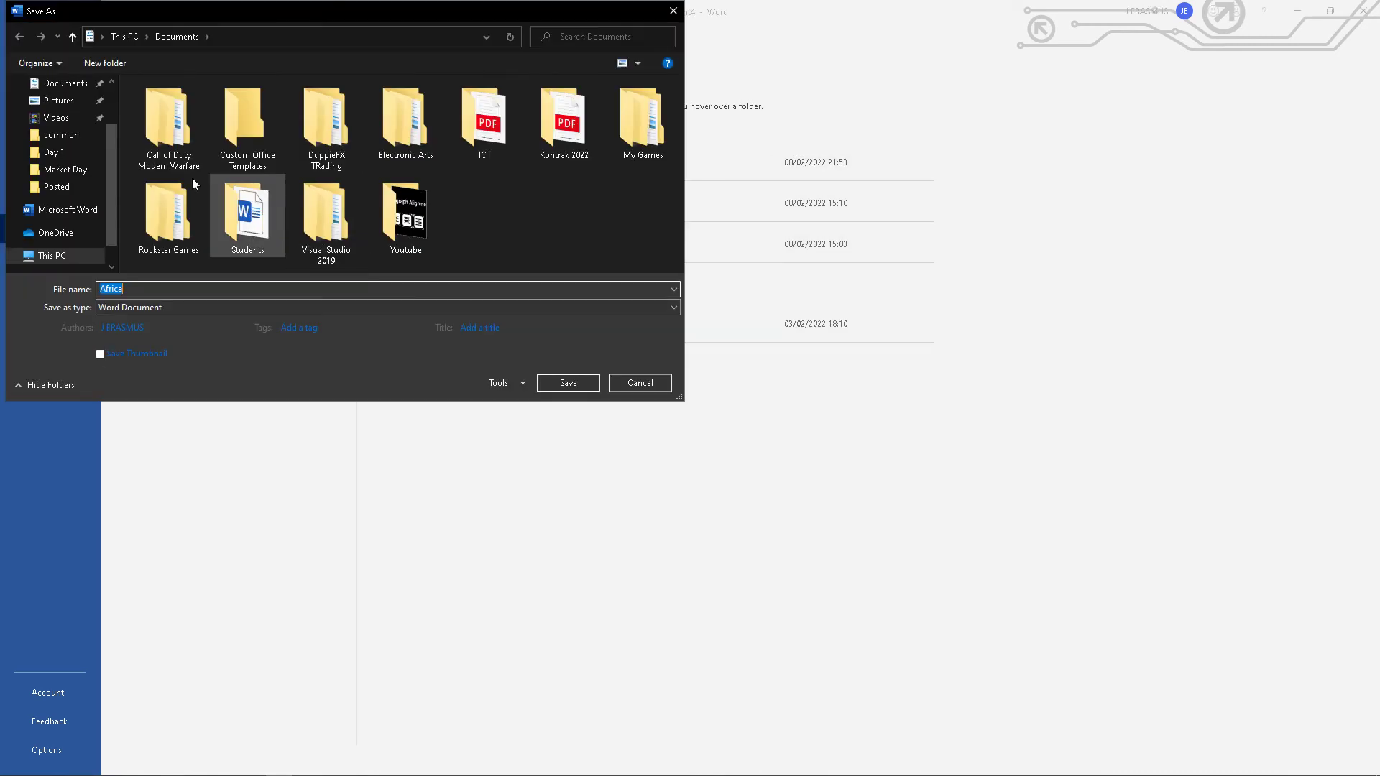
double_click(252, 216)
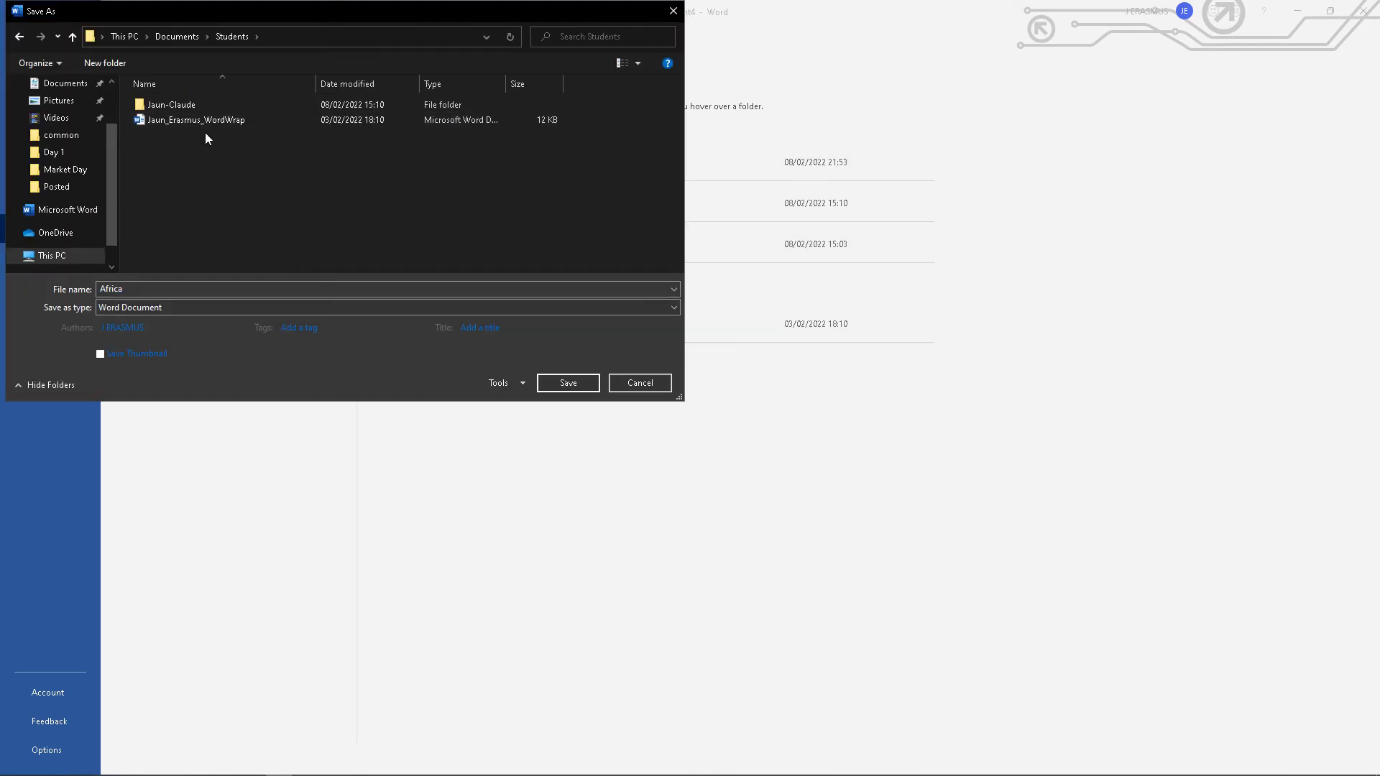
double_click(207, 105)
click(149, 290)
text(Completed_A)
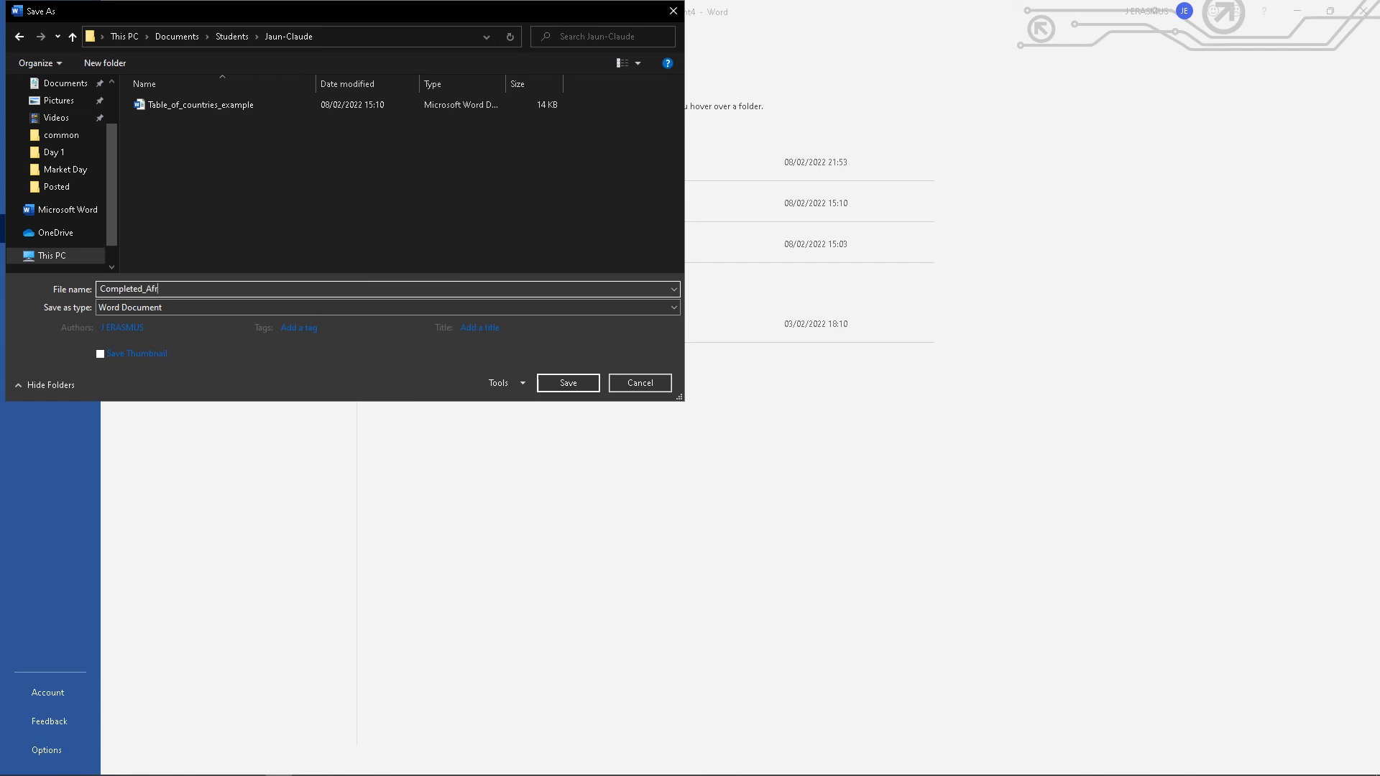
text(frica_article)
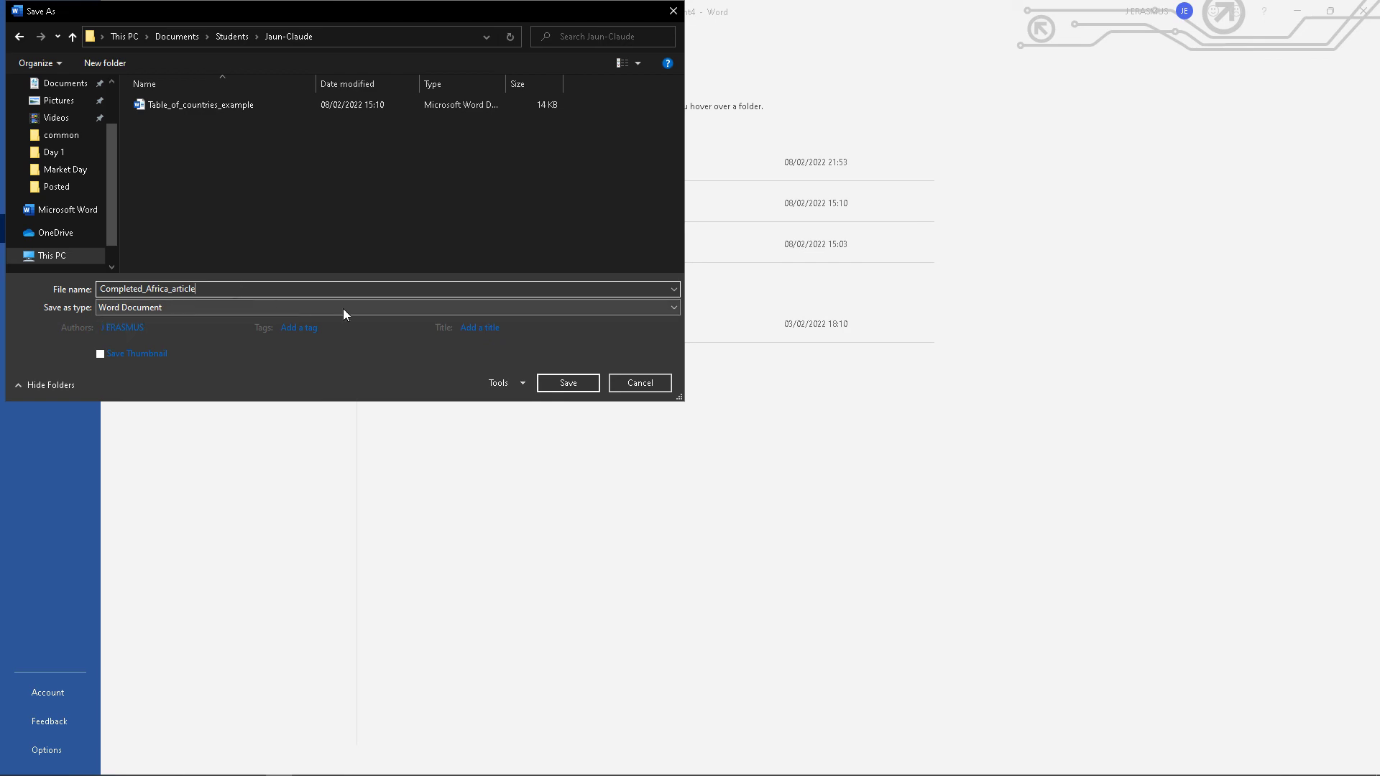
click(568, 381)
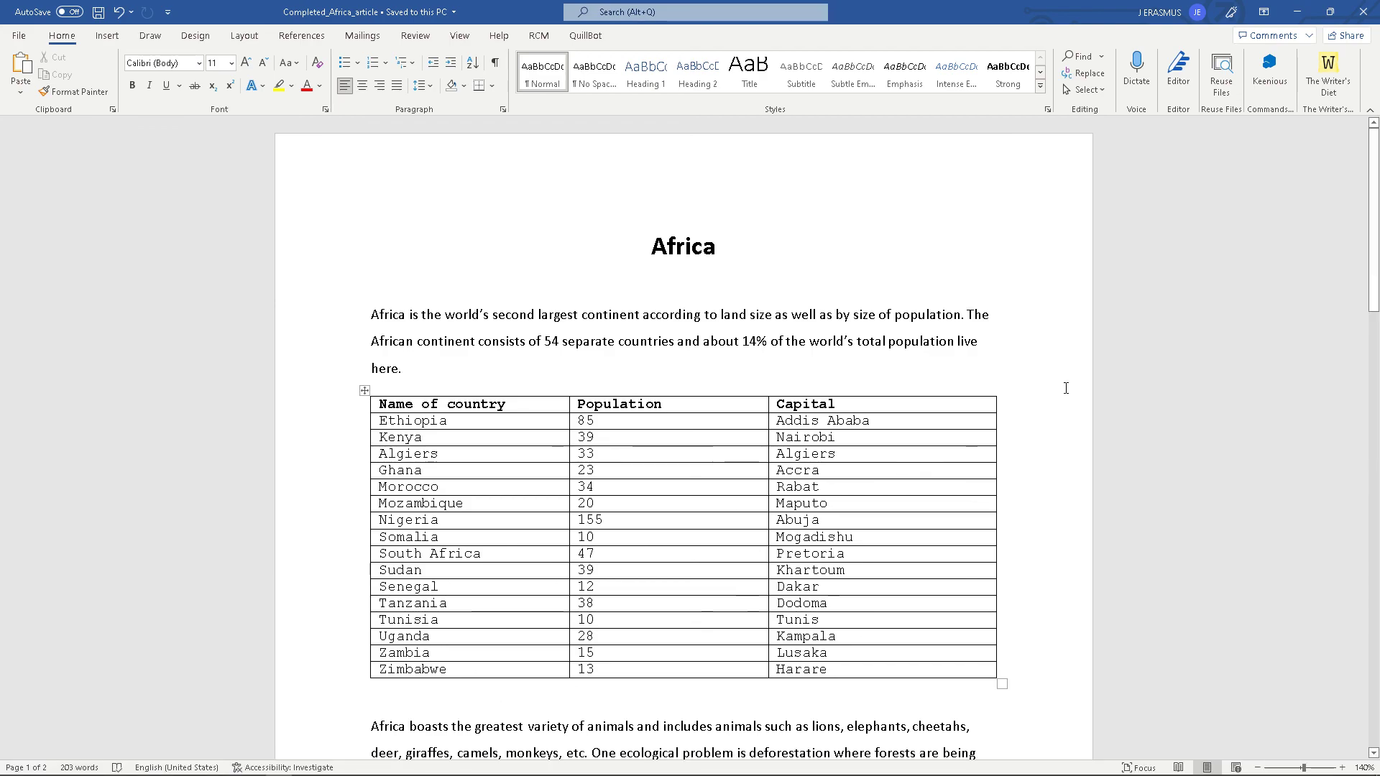
scroll(1062, 395, down, 5)
scroll(1059, 404, up, 5)
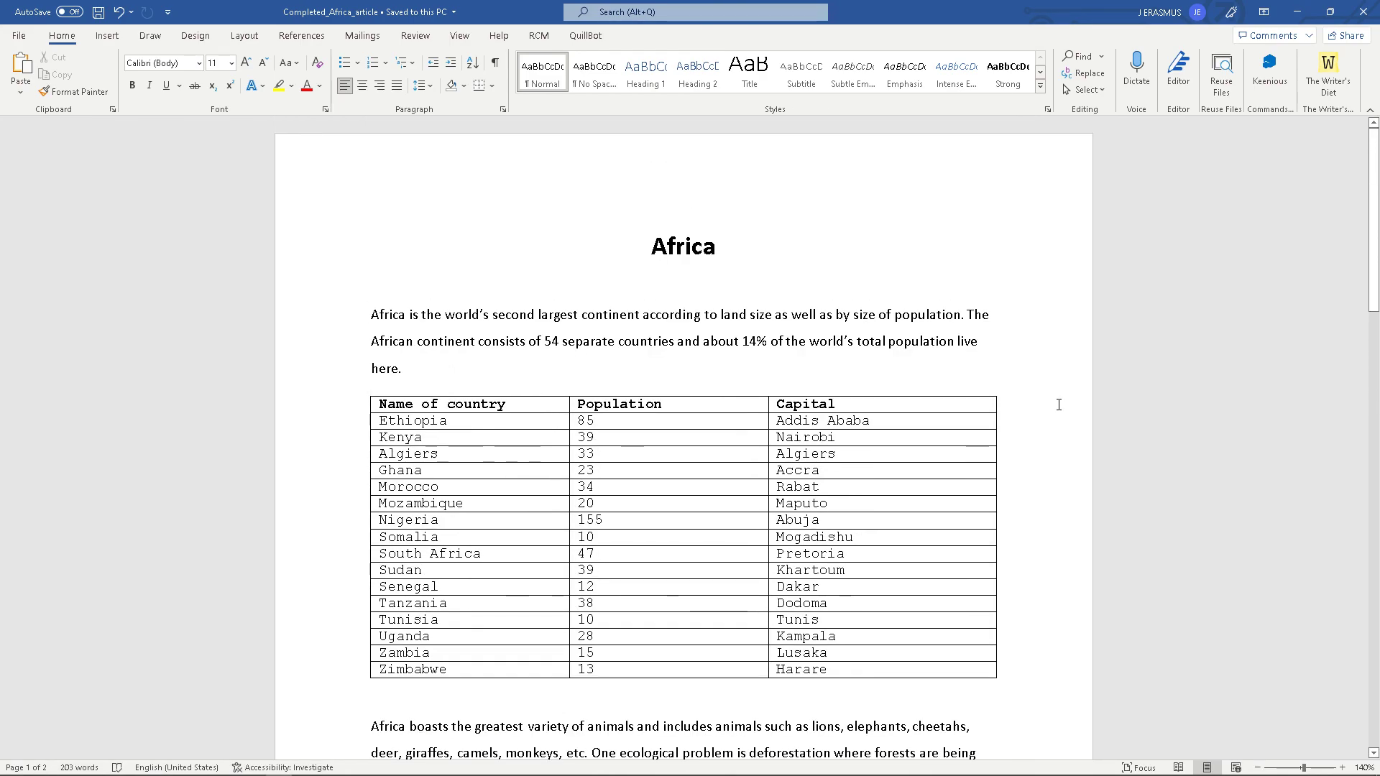